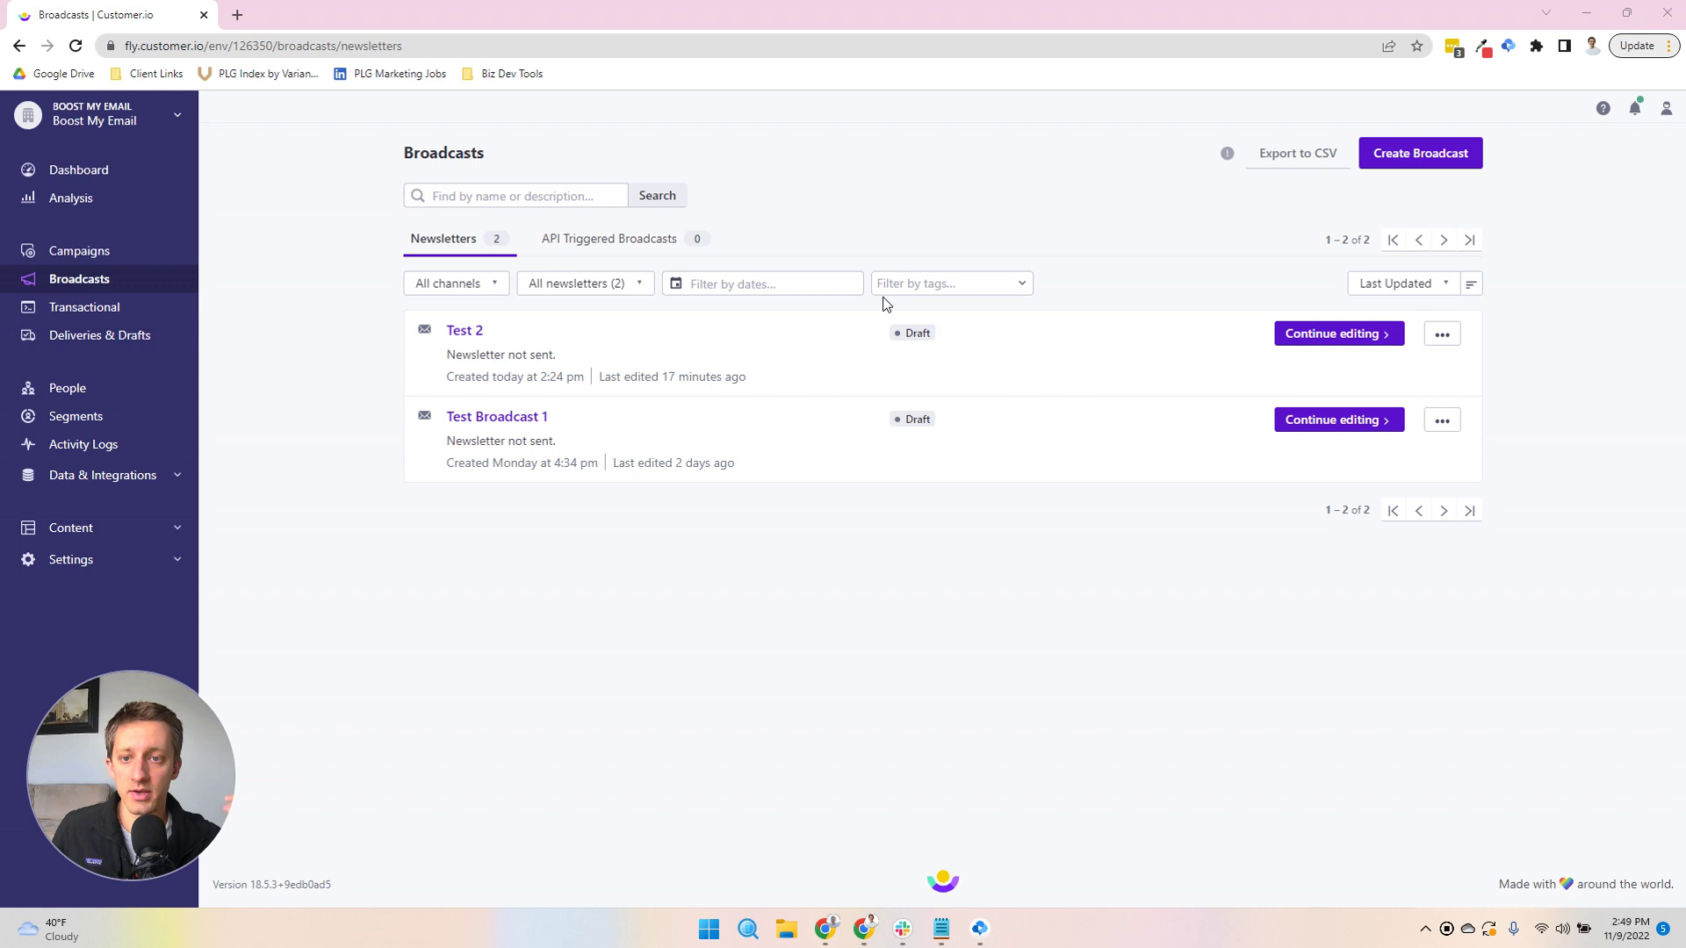
Check the date, tag, sort and channel filters on the broadcasts list, leaving them unchanged
click(714, 283)
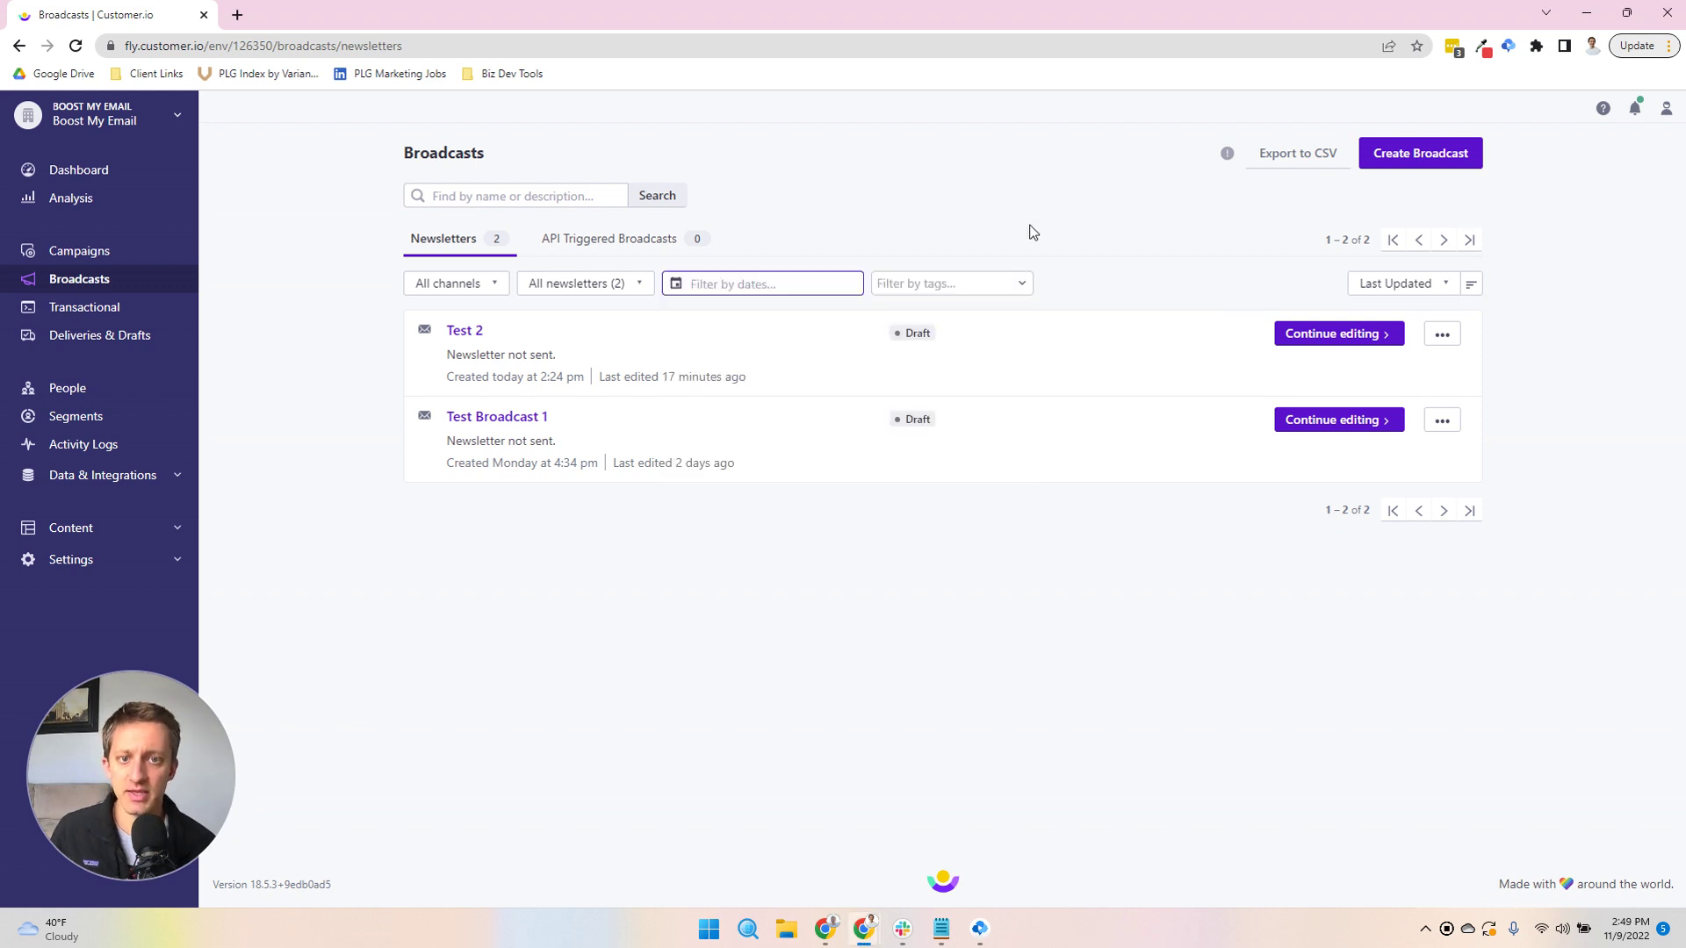
click(960, 278)
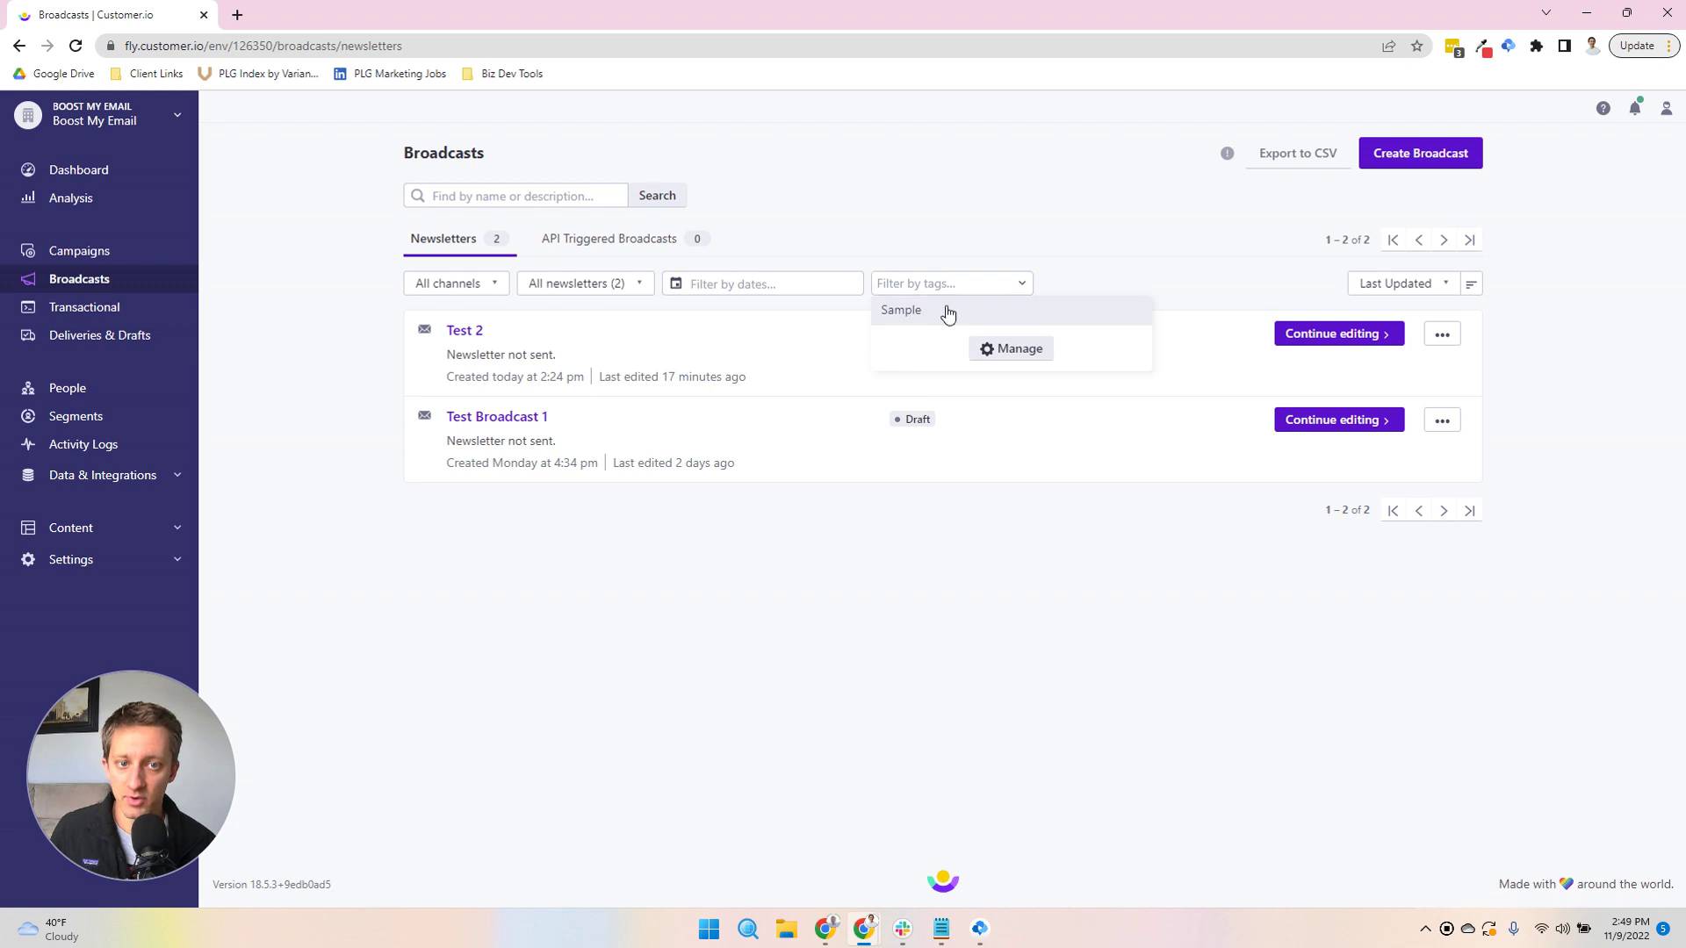
click(861, 545)
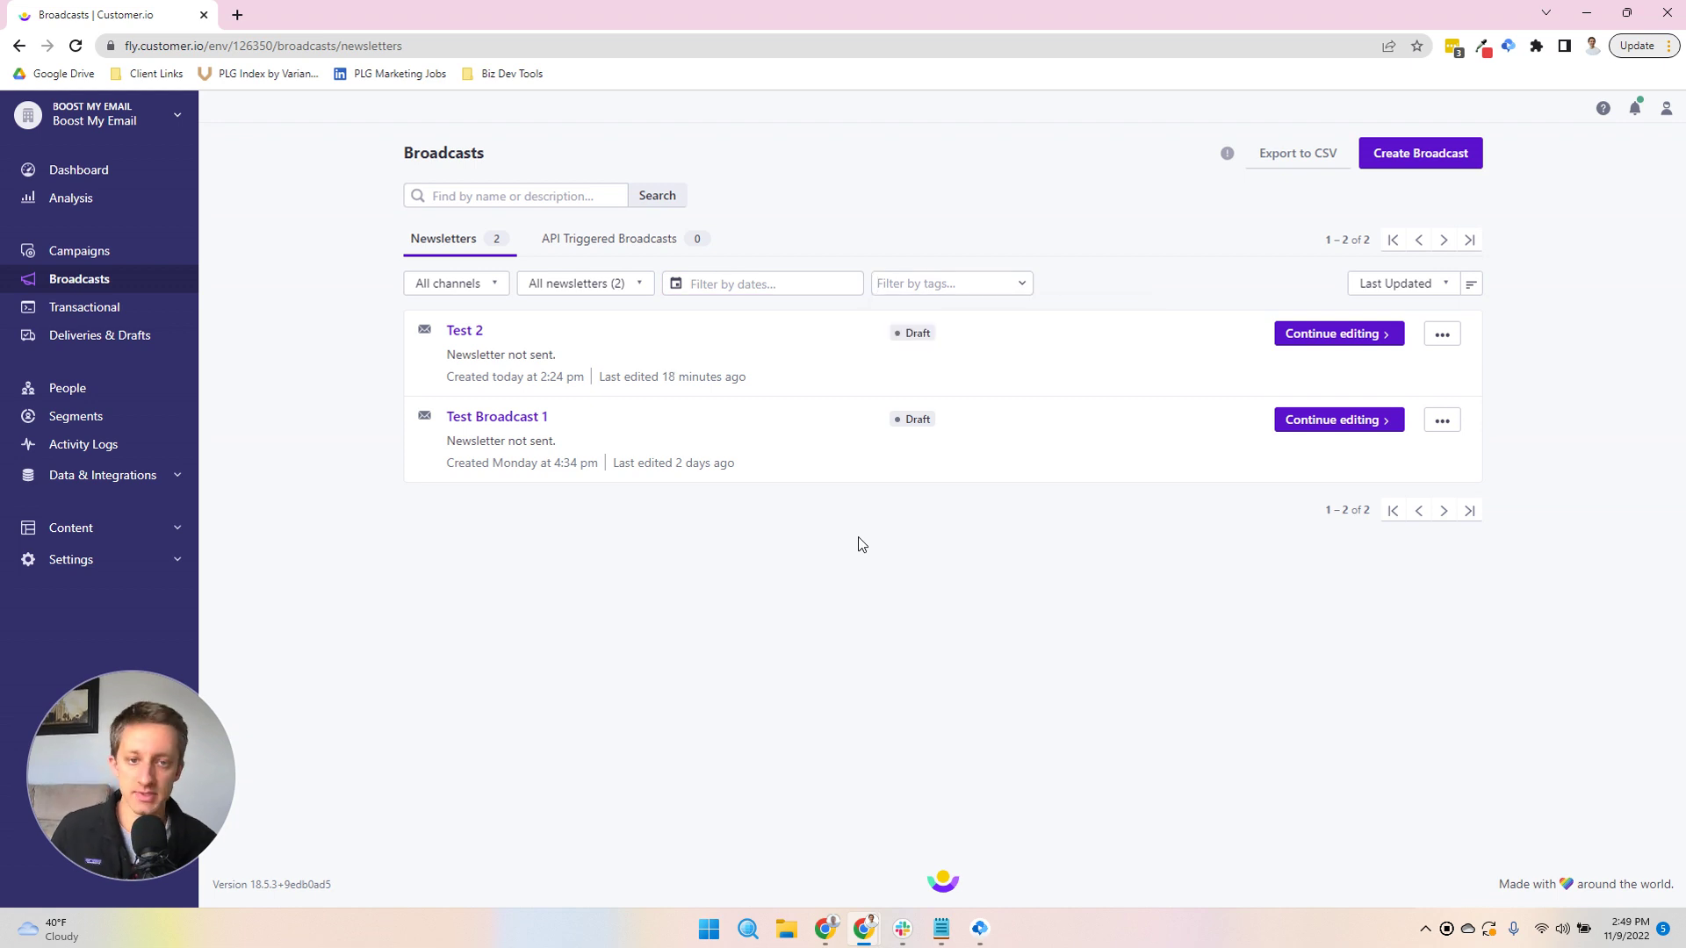
click(1443, 286)
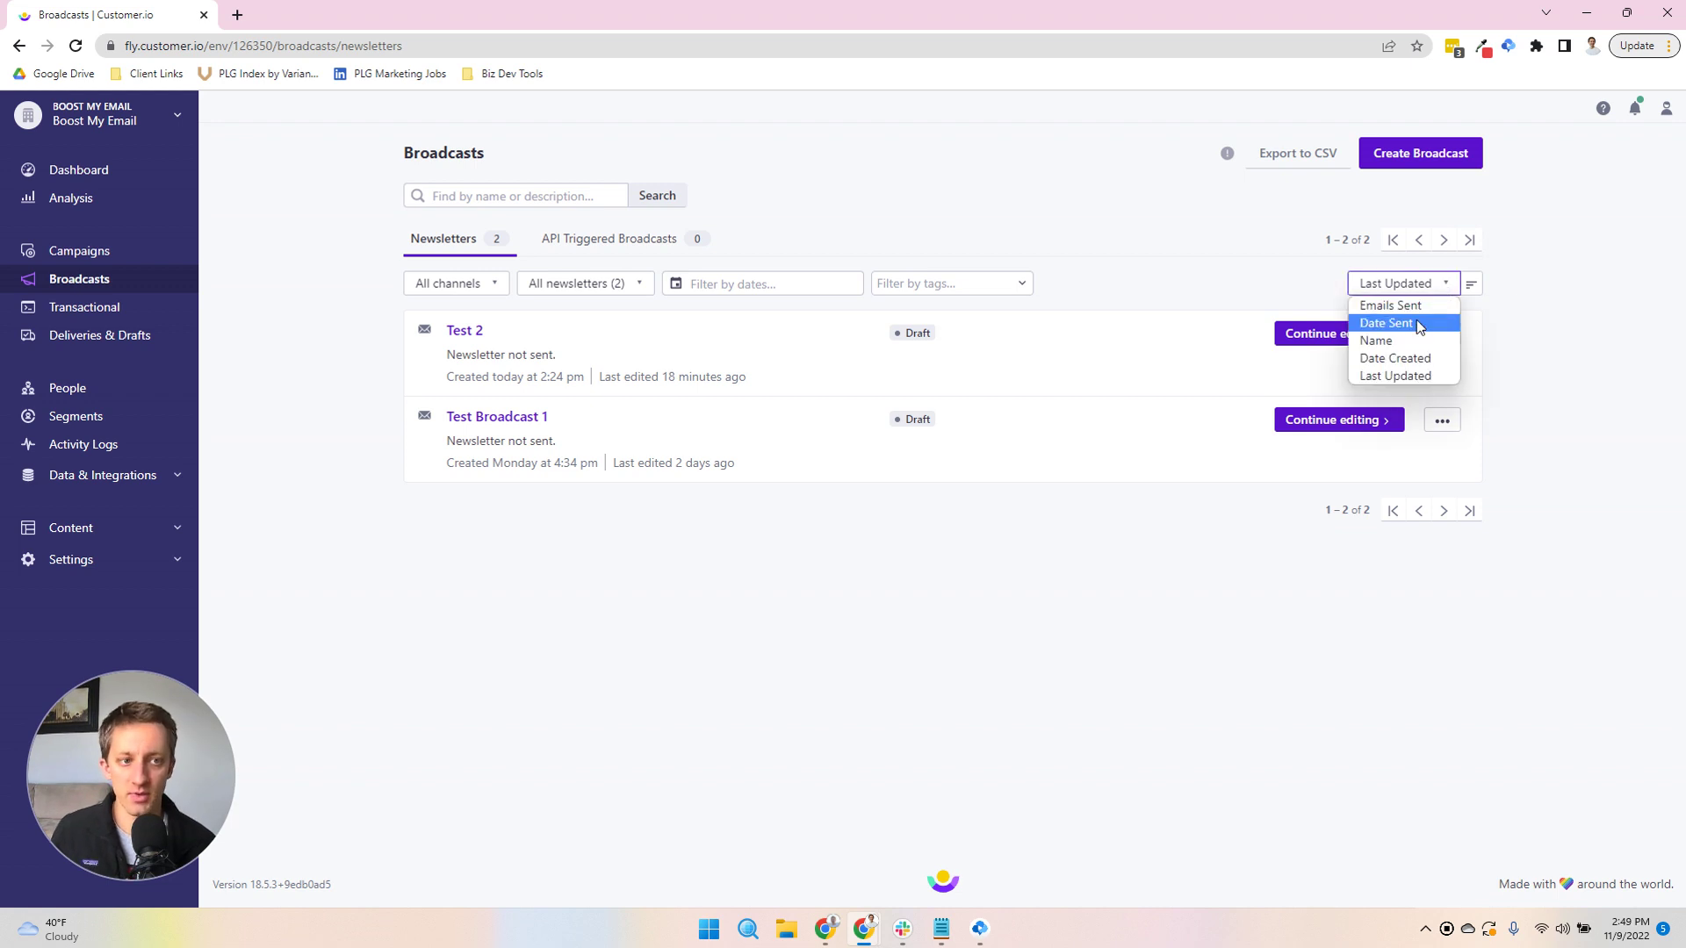
click(921, 588)
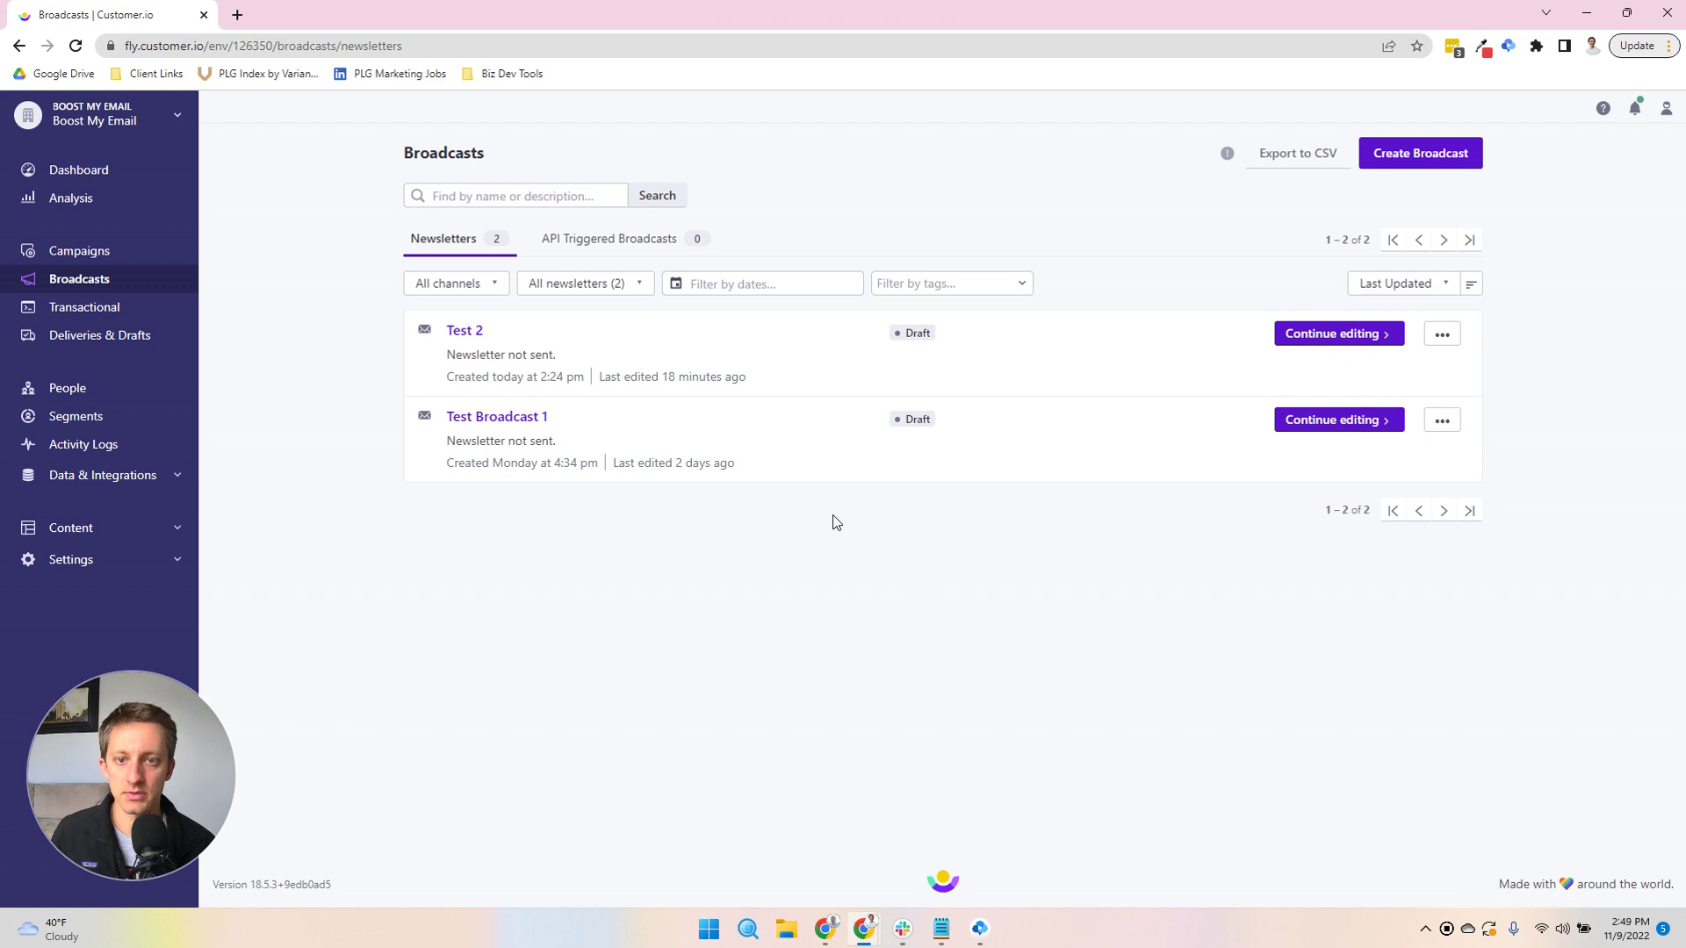
click(477, 285)
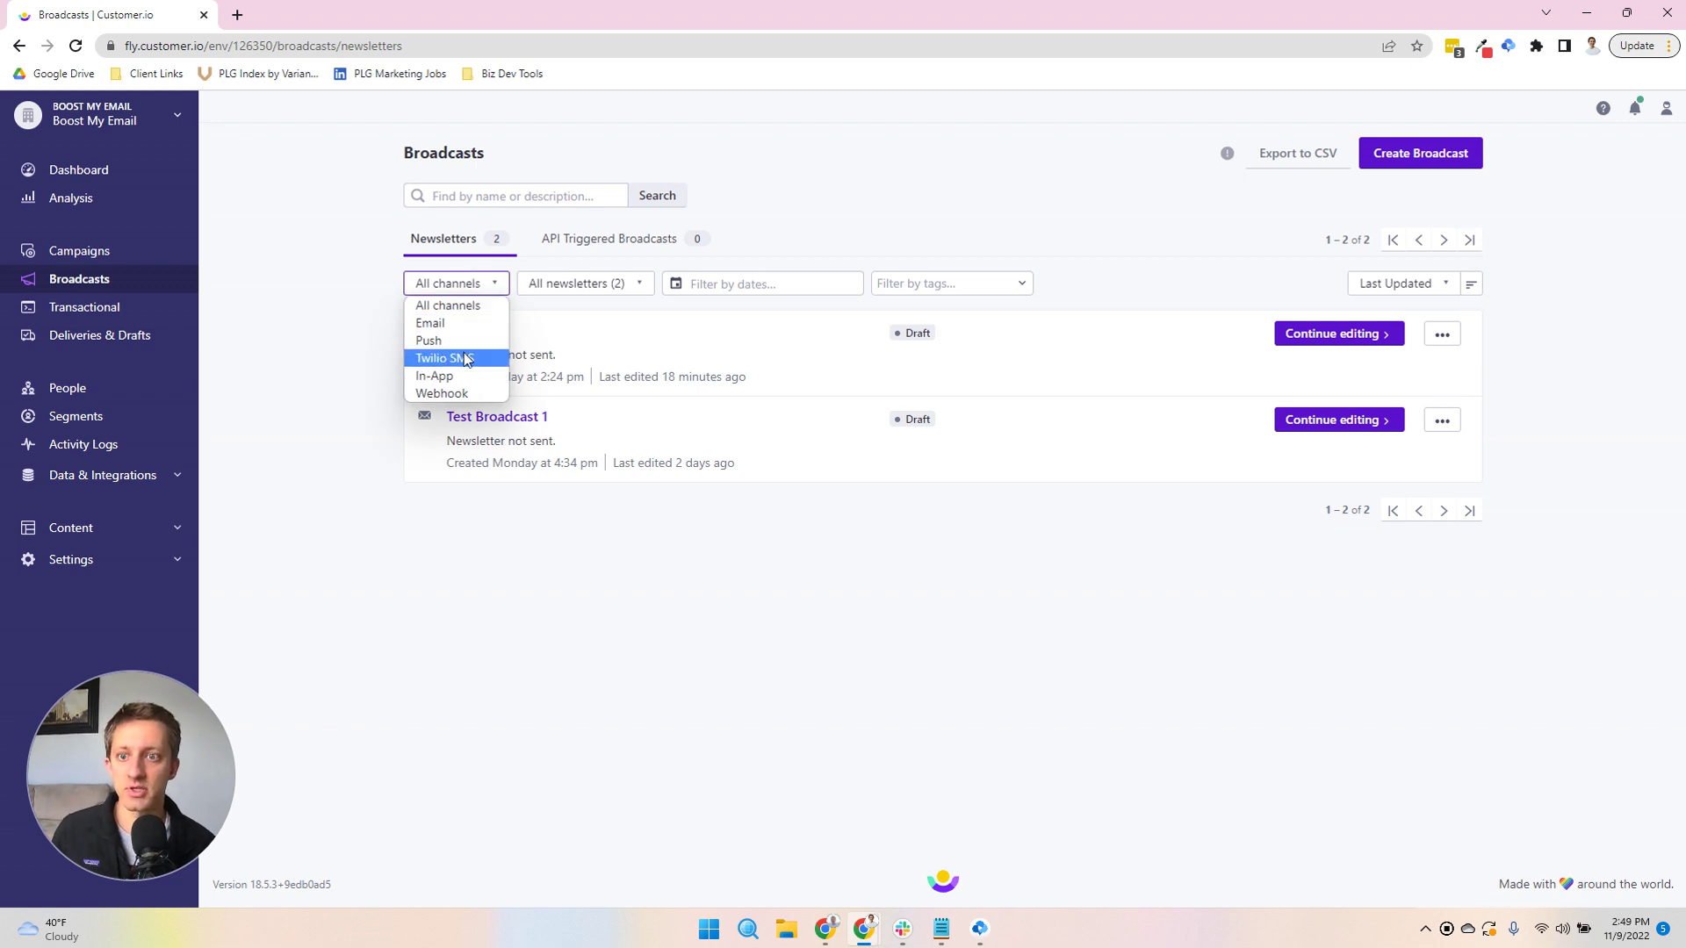
click(1053, 483)
Create a Newsletter broadcast named 'Test broadcast 3' tagged Sample
click(1433, 154)
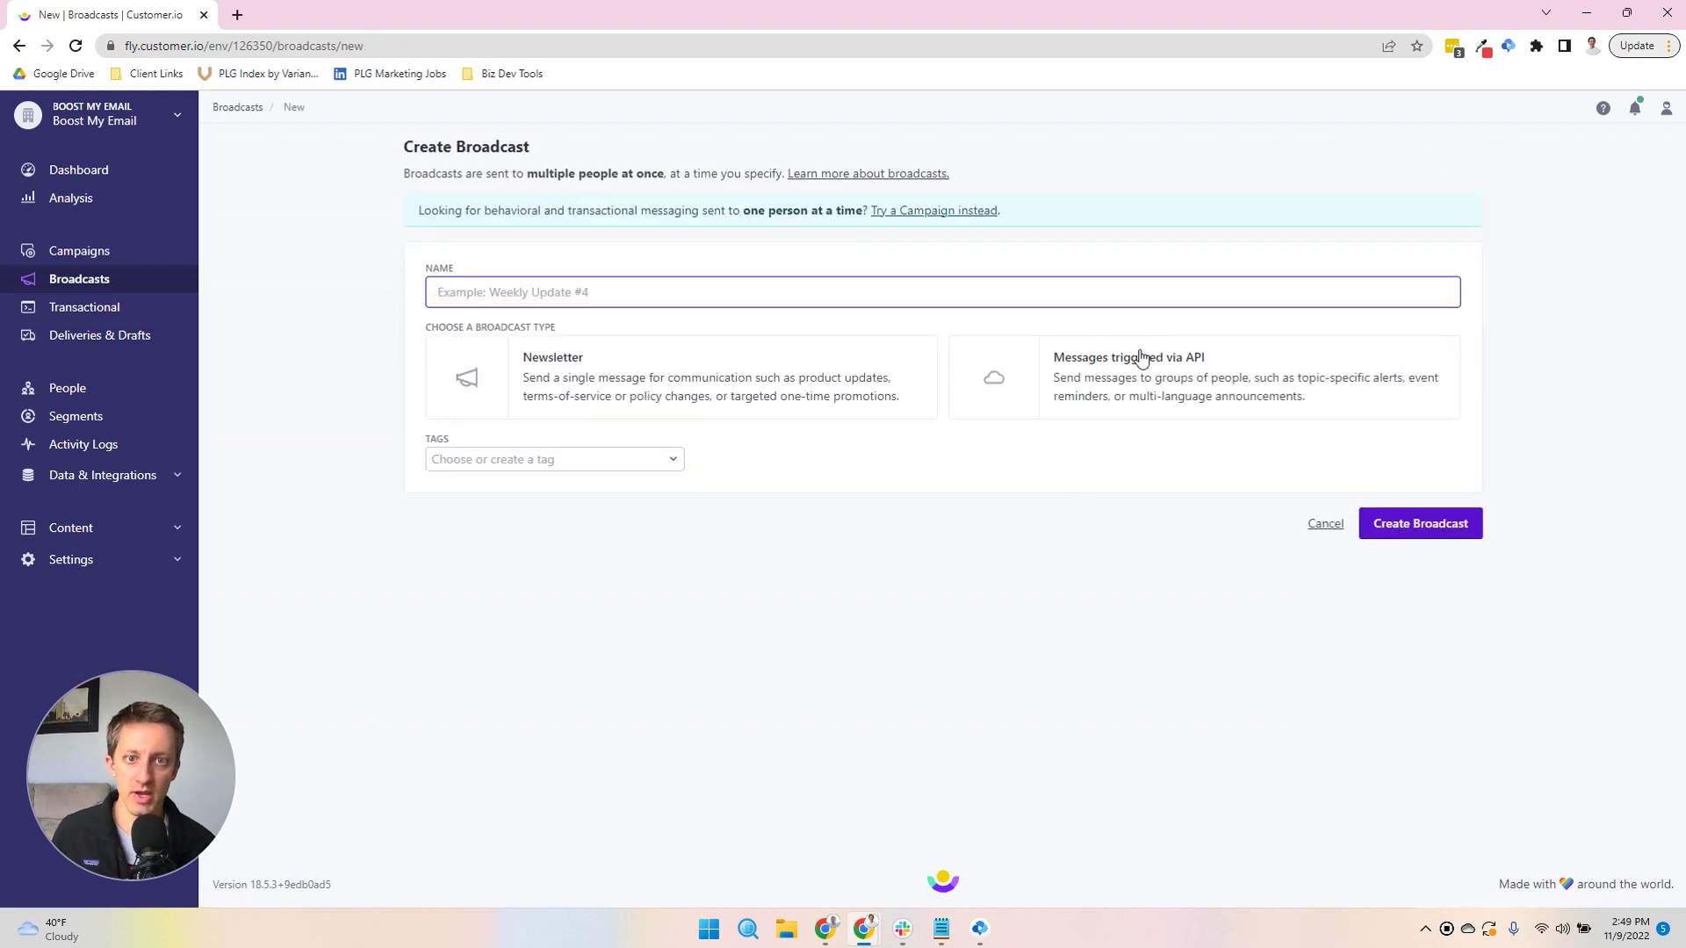
text(T)
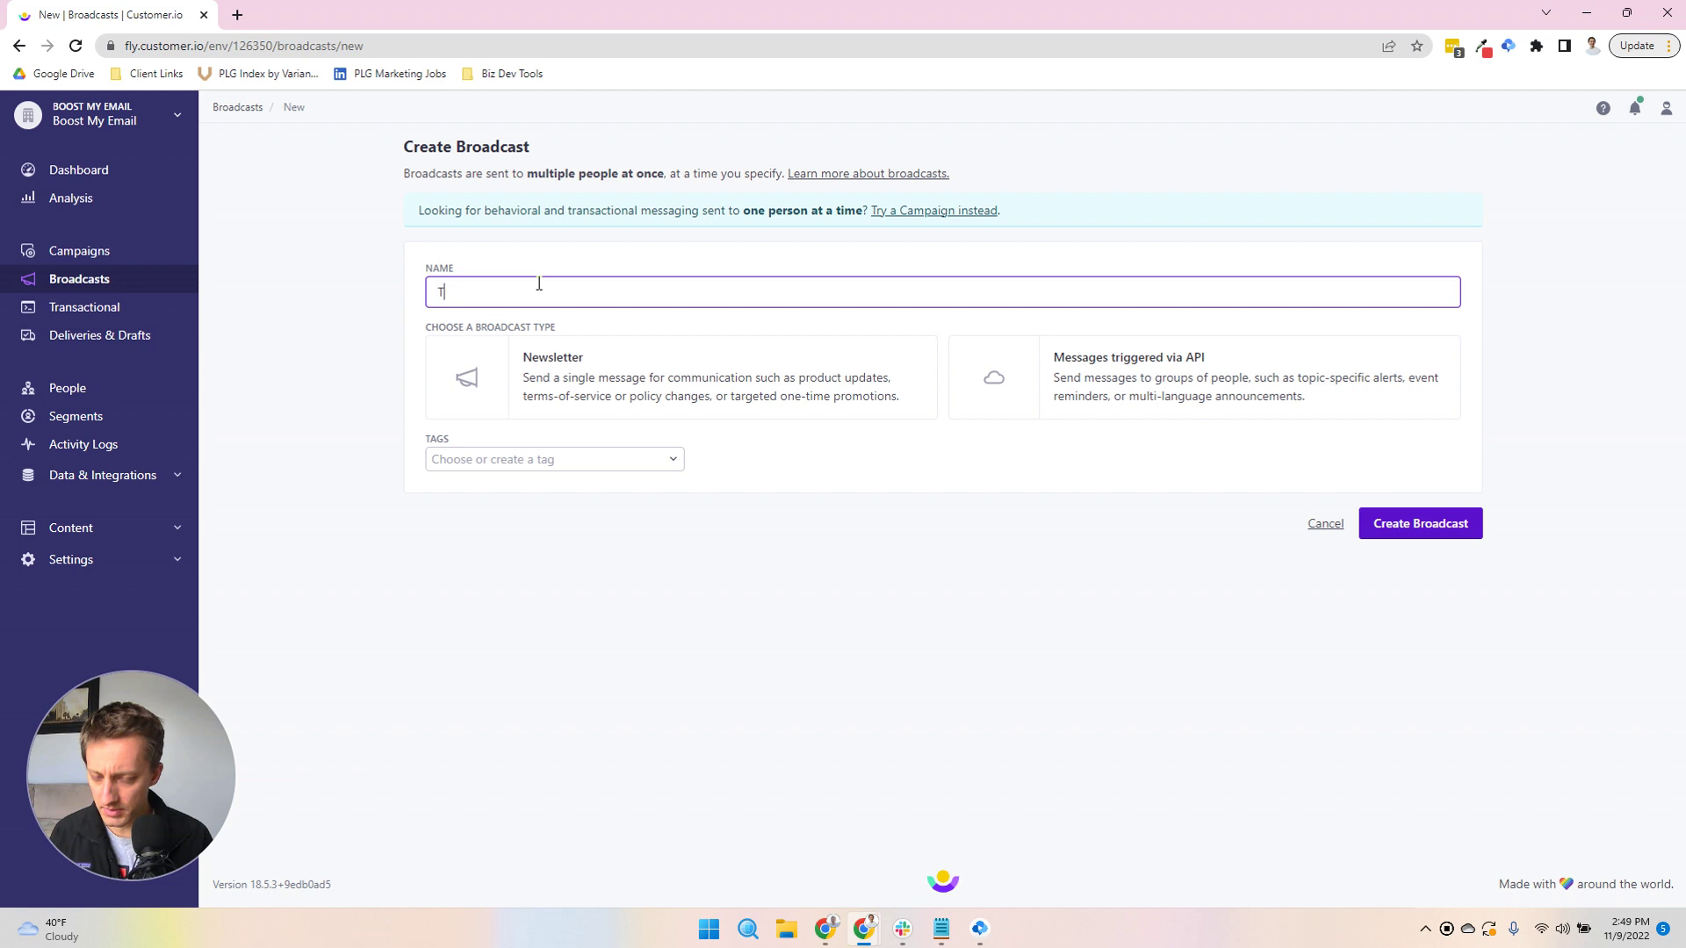
text(est broadcast )
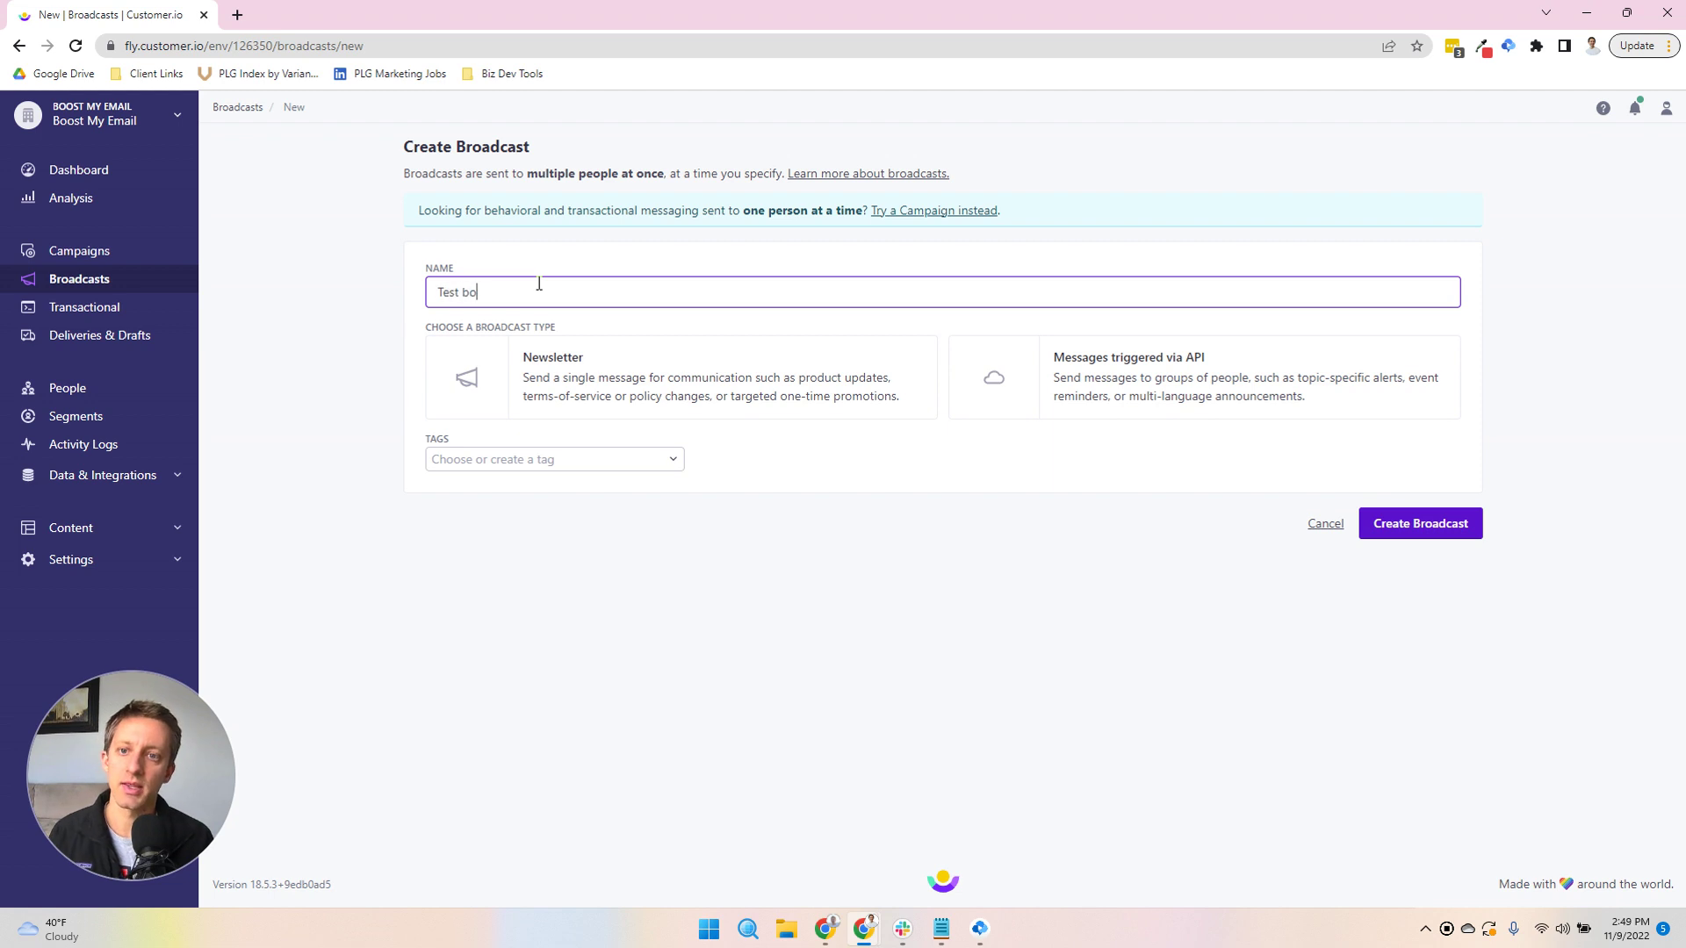
text(3)
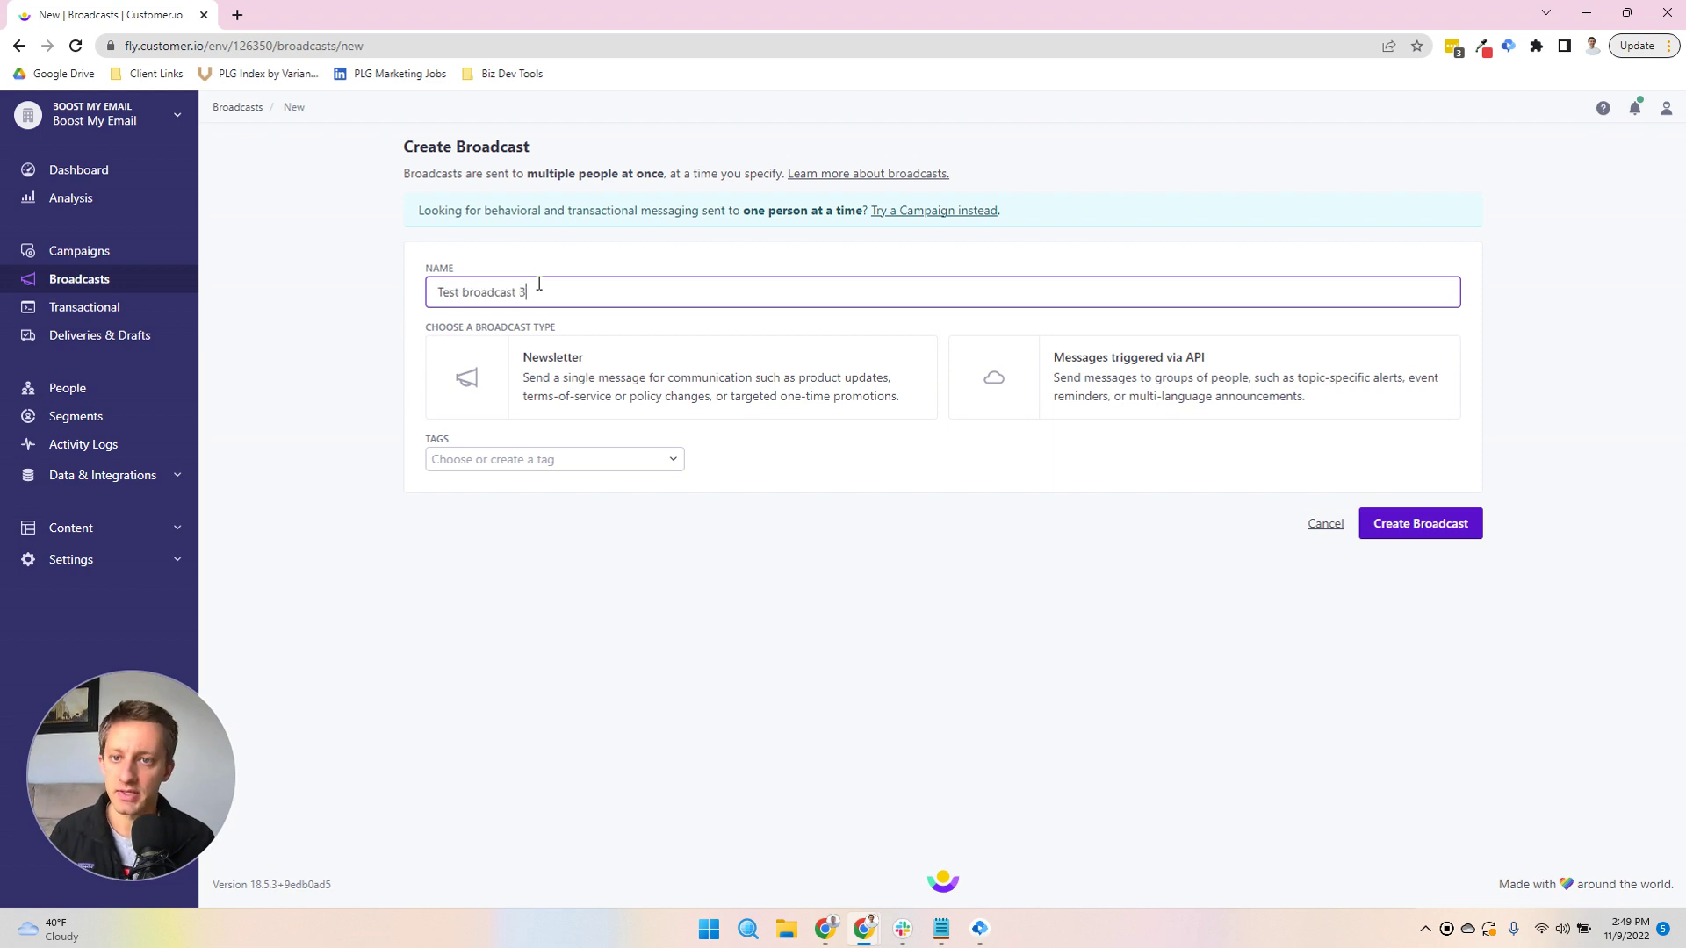
click(807, 372)
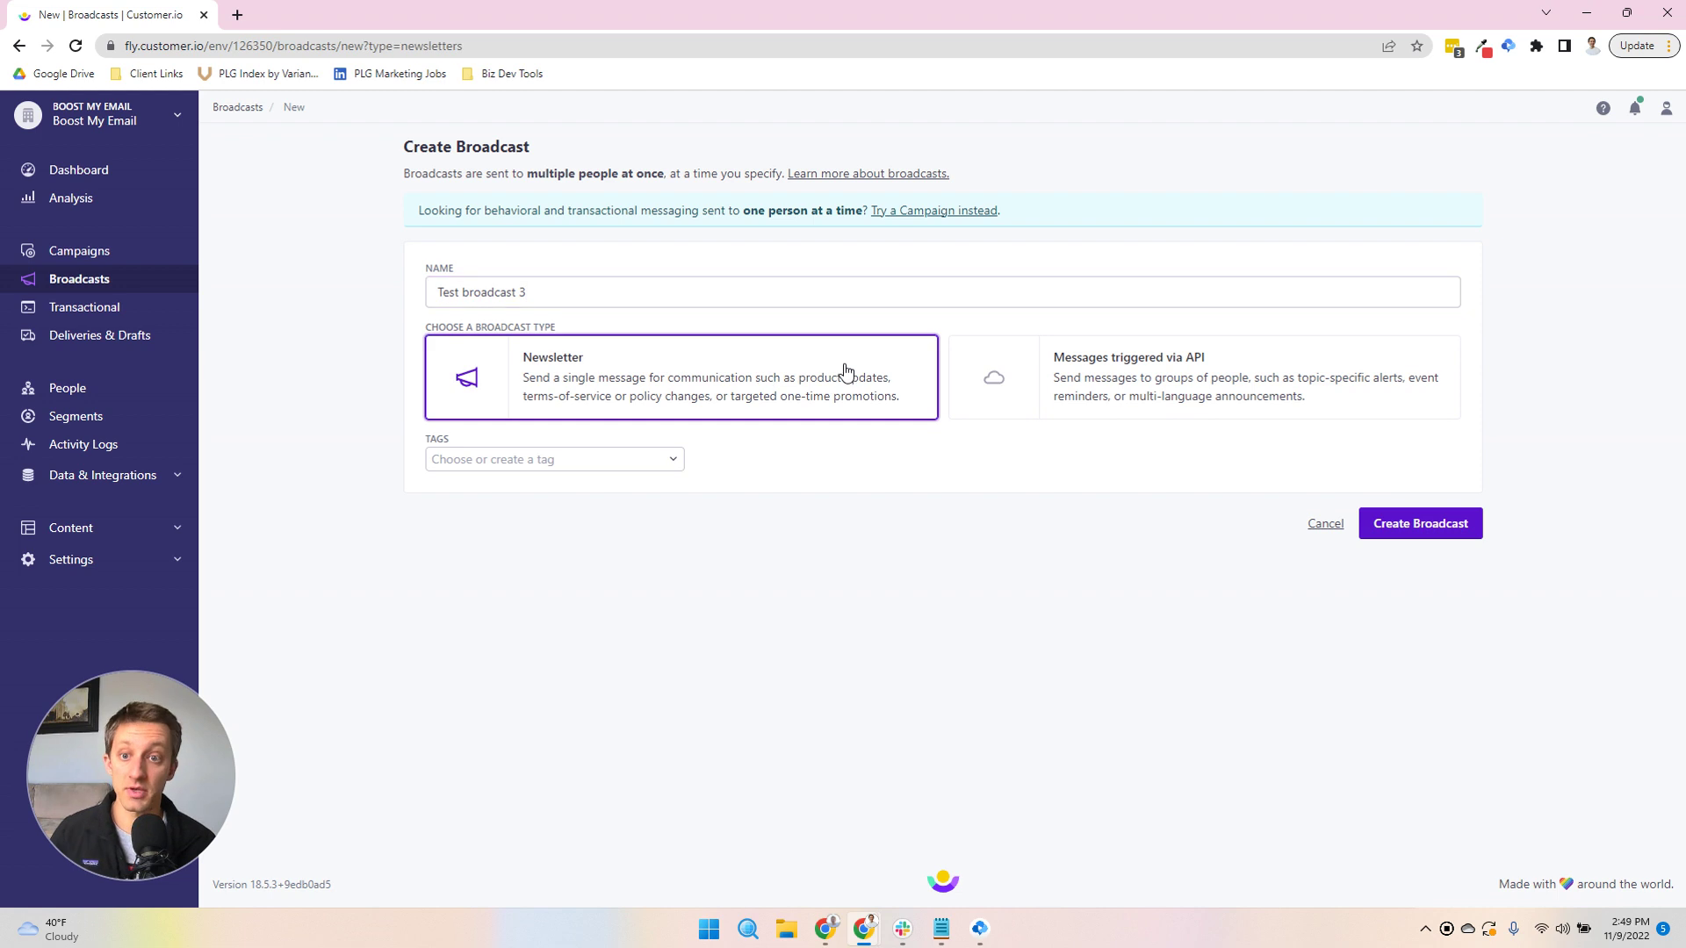
click(650, 457)
click(524, 490)
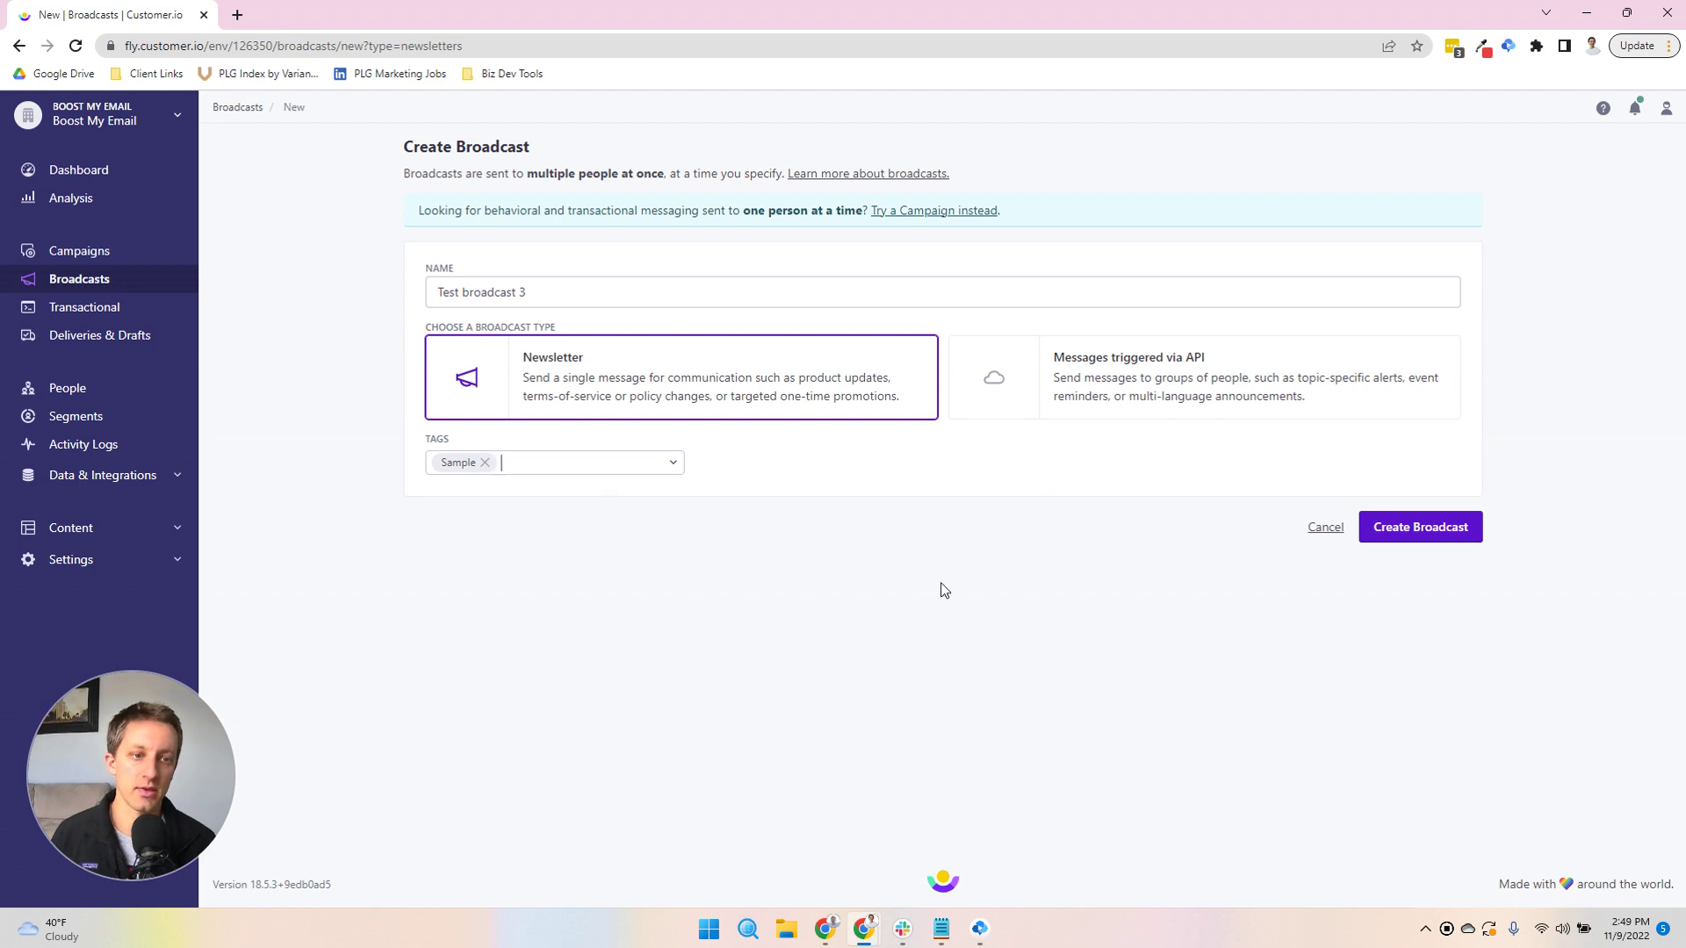
click(1451, 527)
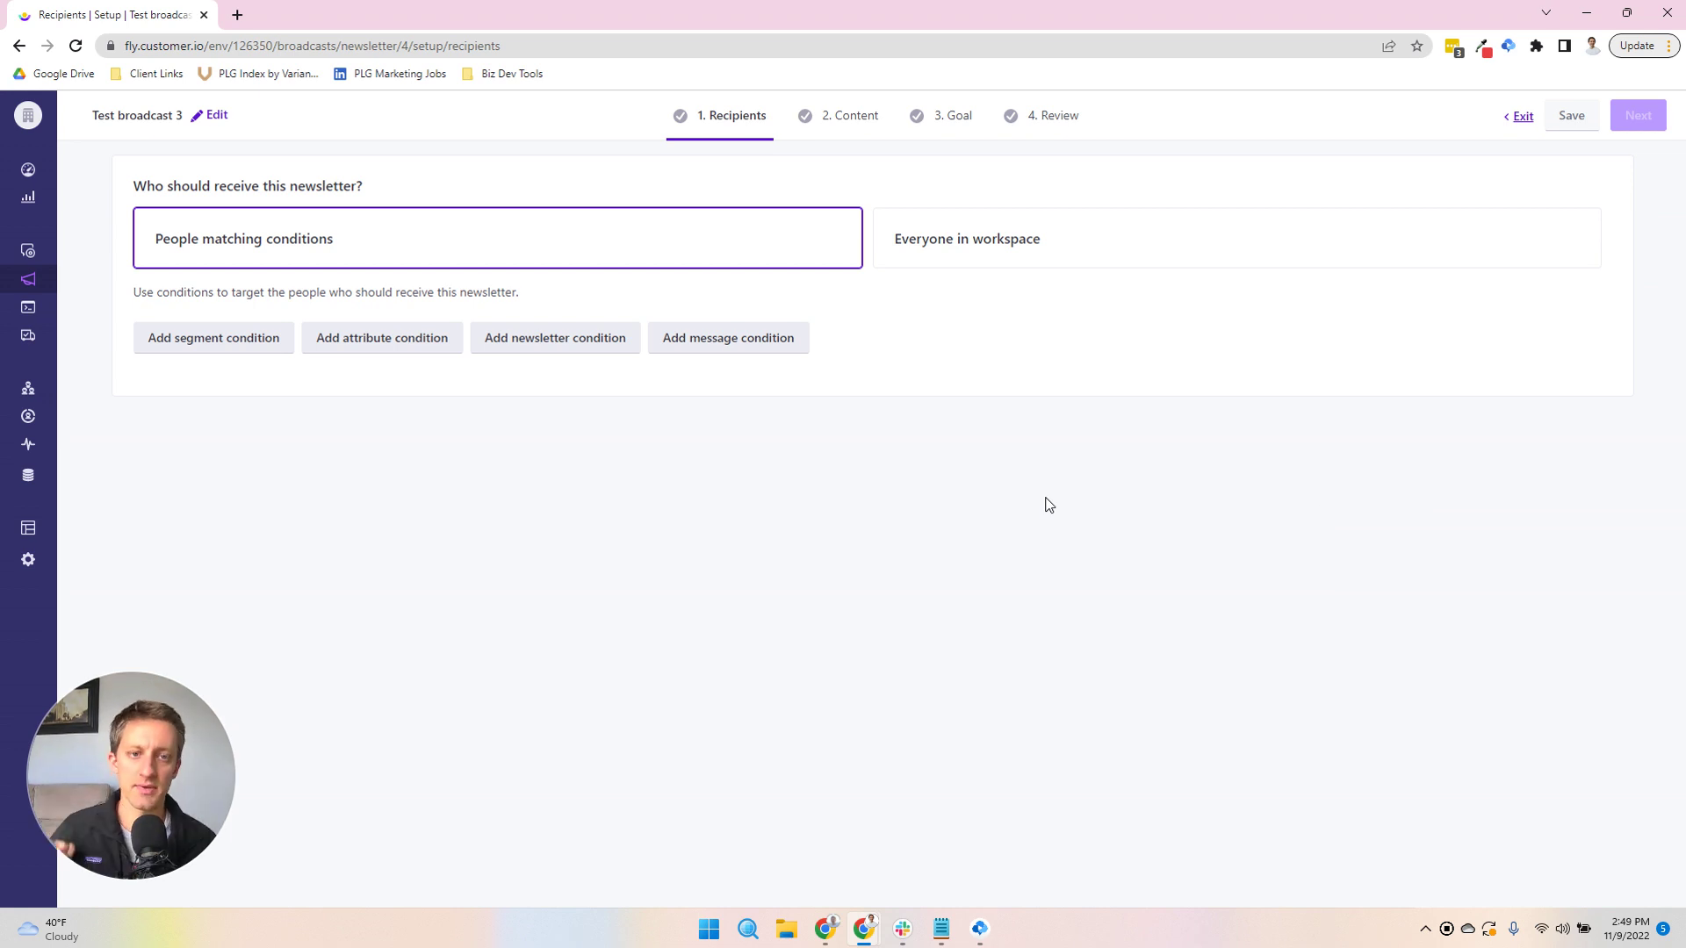
click(1134, 261)
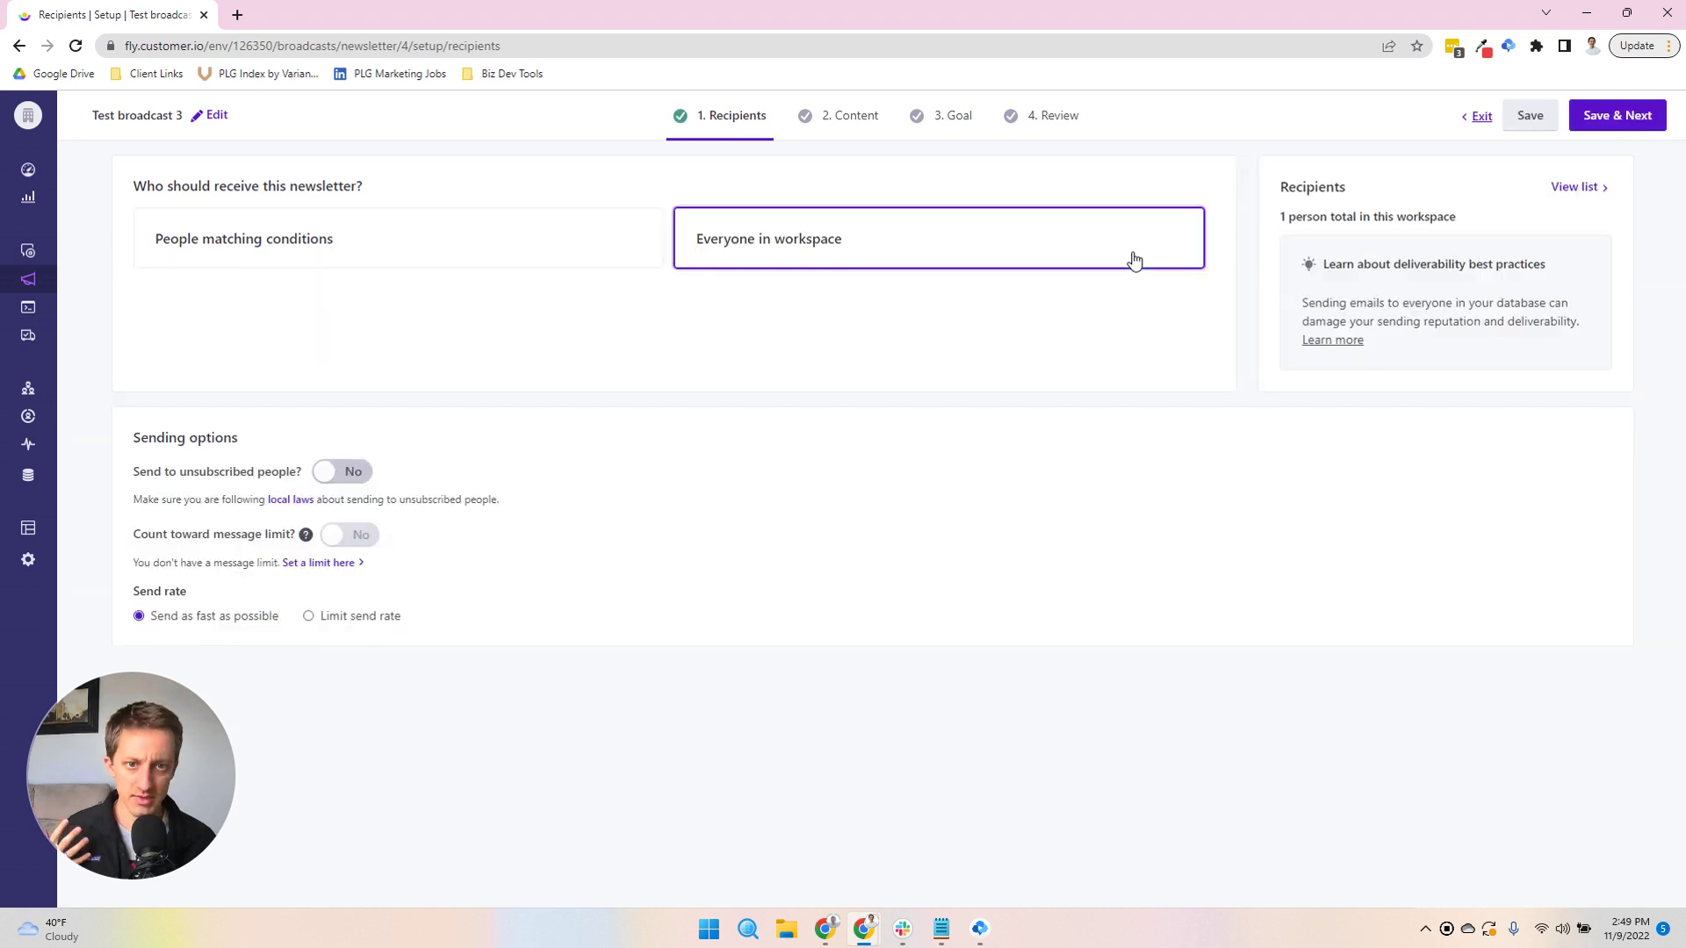
click(597, 251)
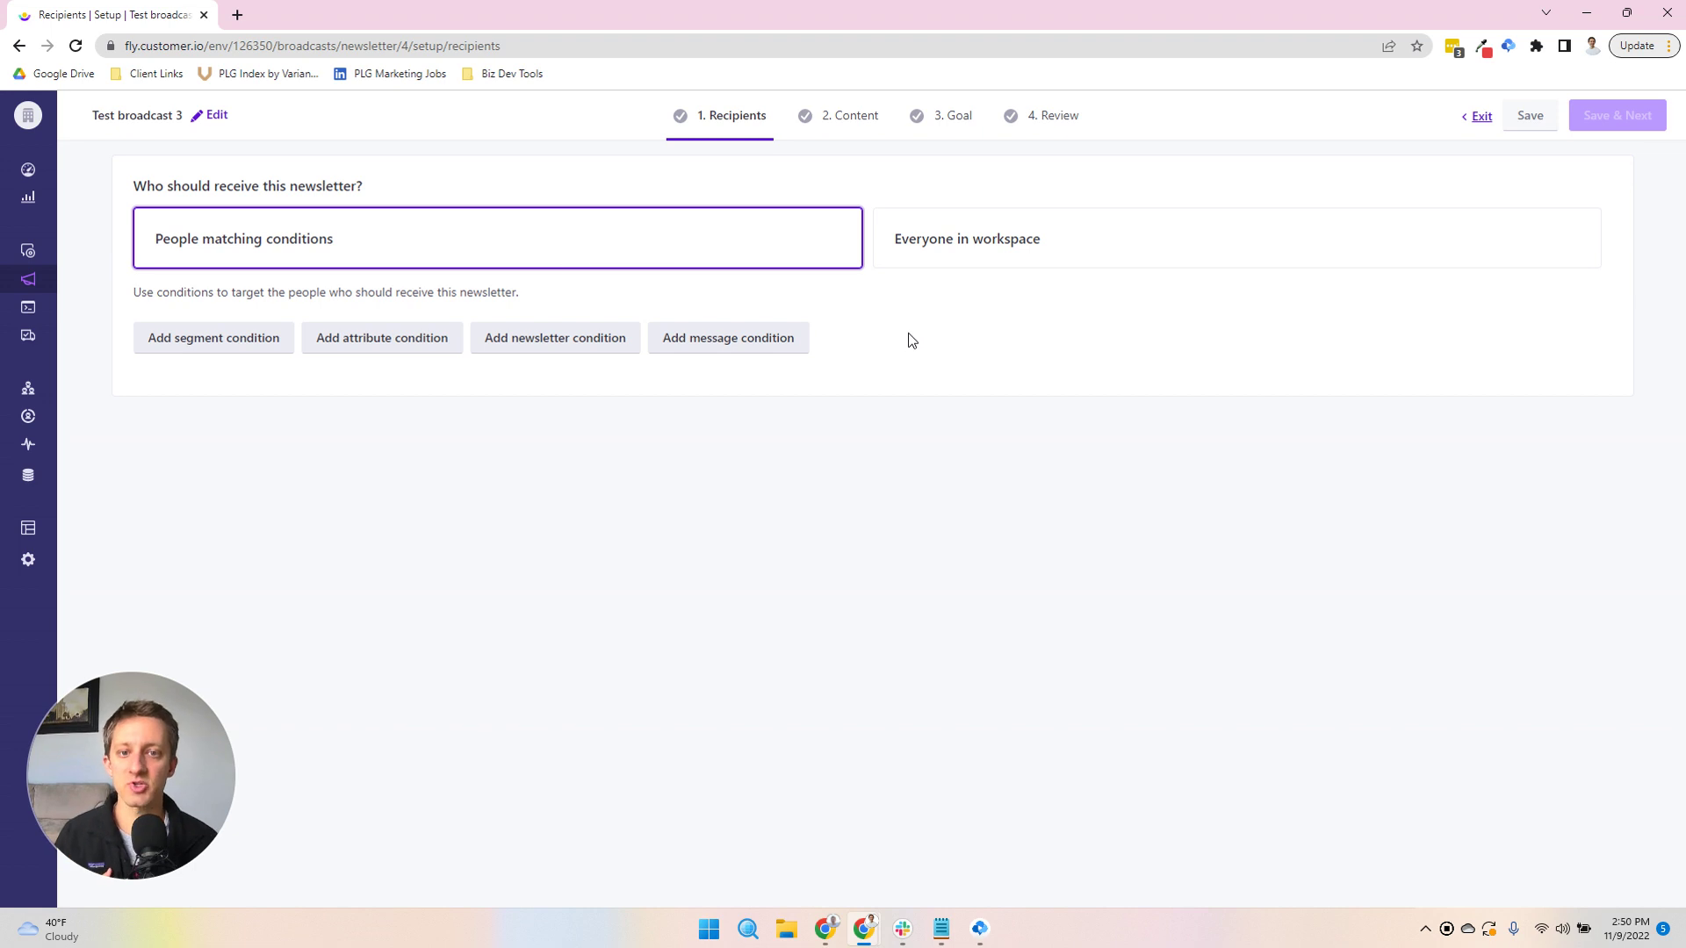
Try a segment and an attribute recipient condition, discarding both
click(209, 356)
click(246, 345)
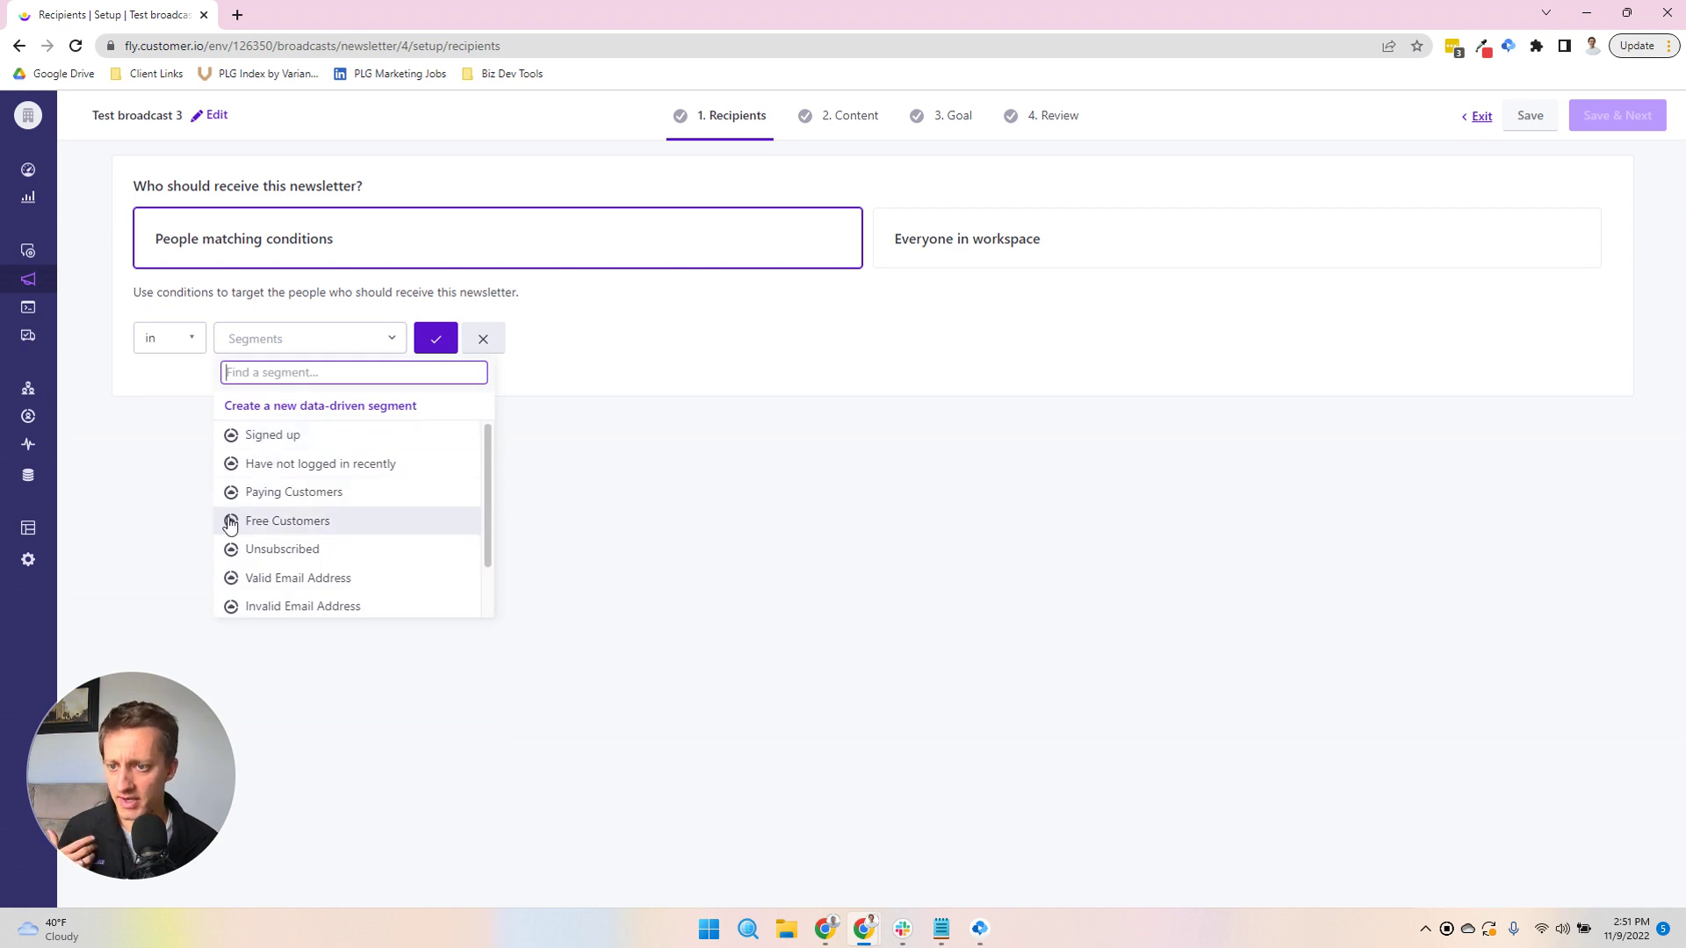
click(483, 341)
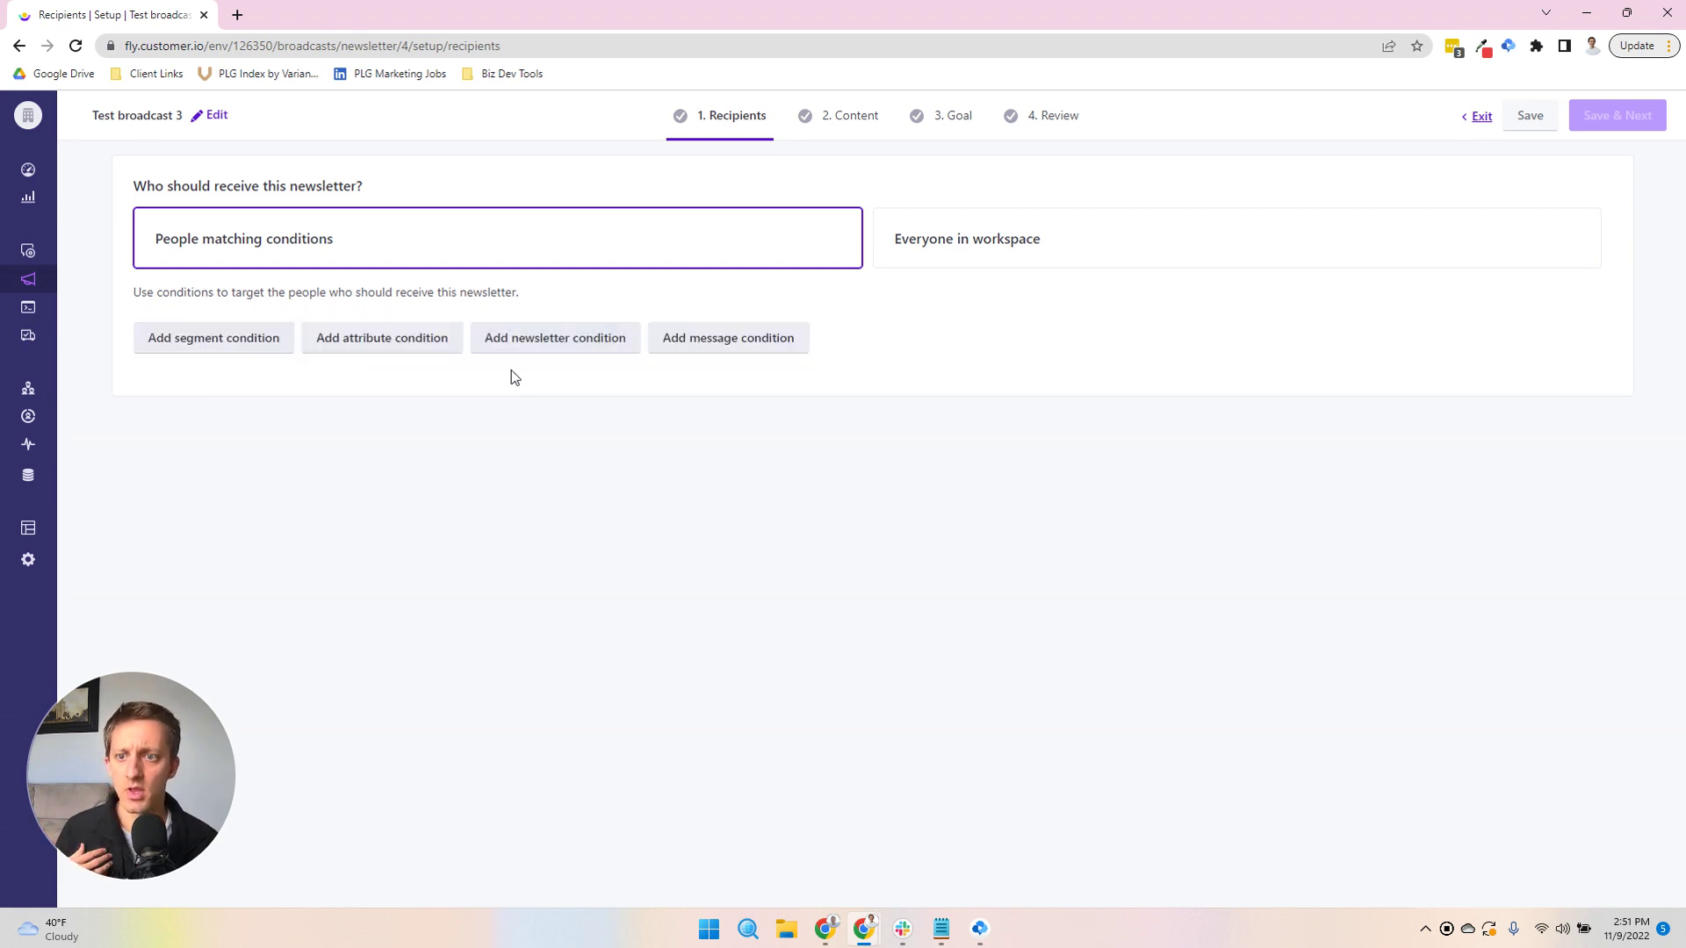
click(387, 347)
click(360, 341)
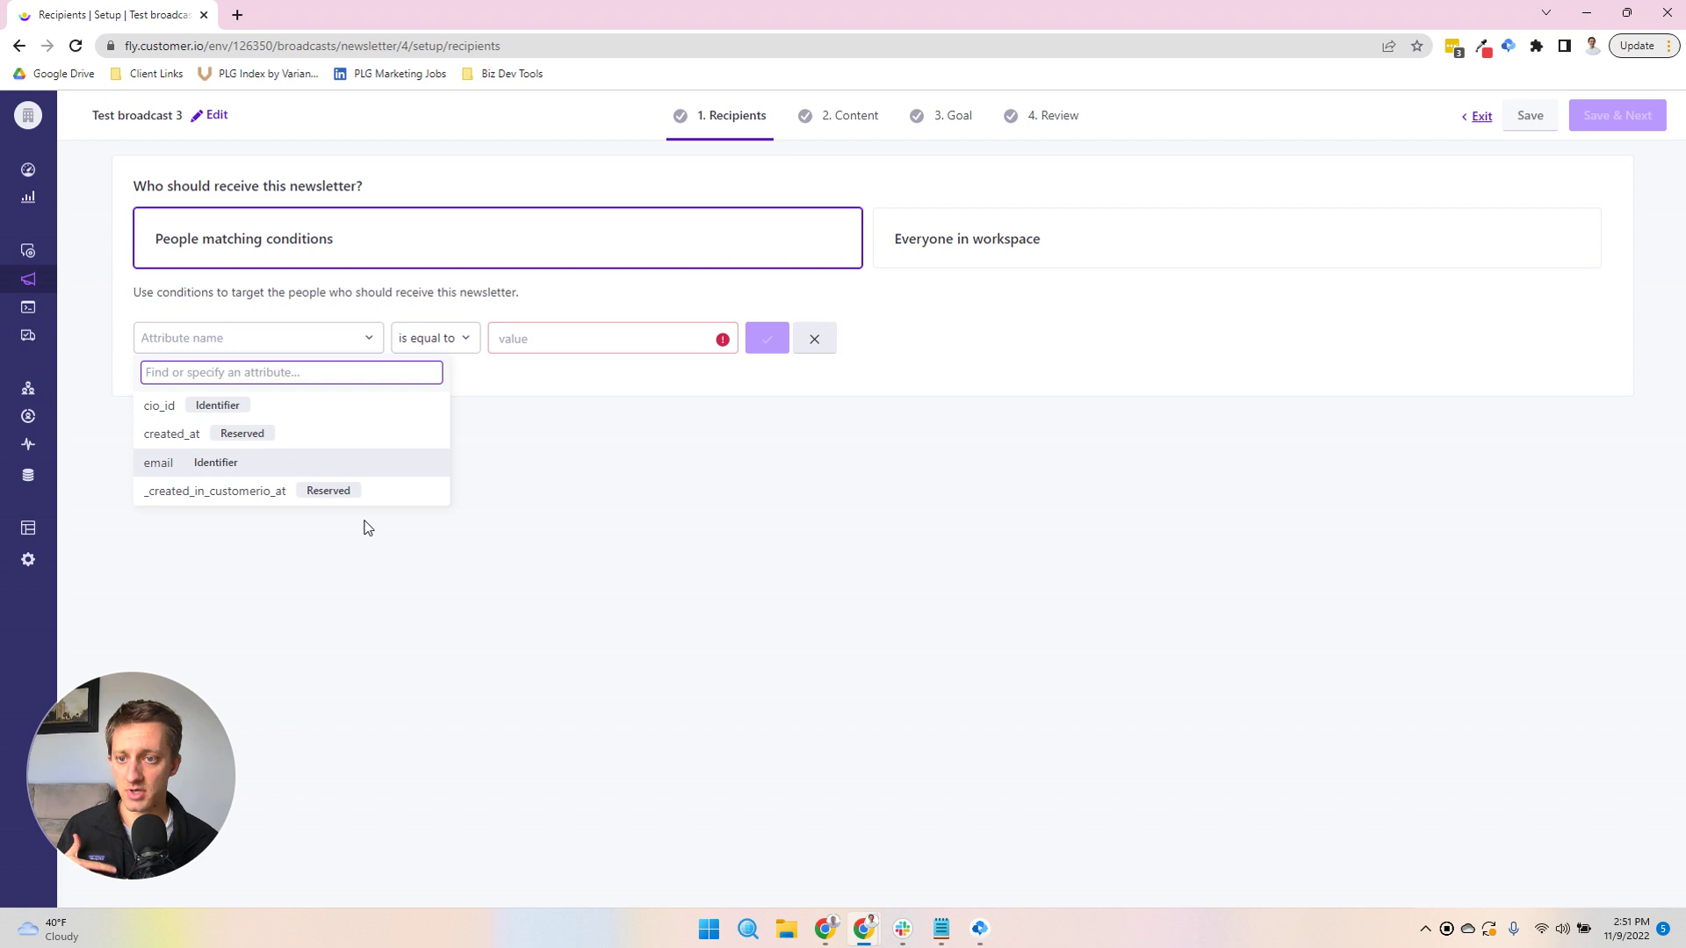
click(525, 454)
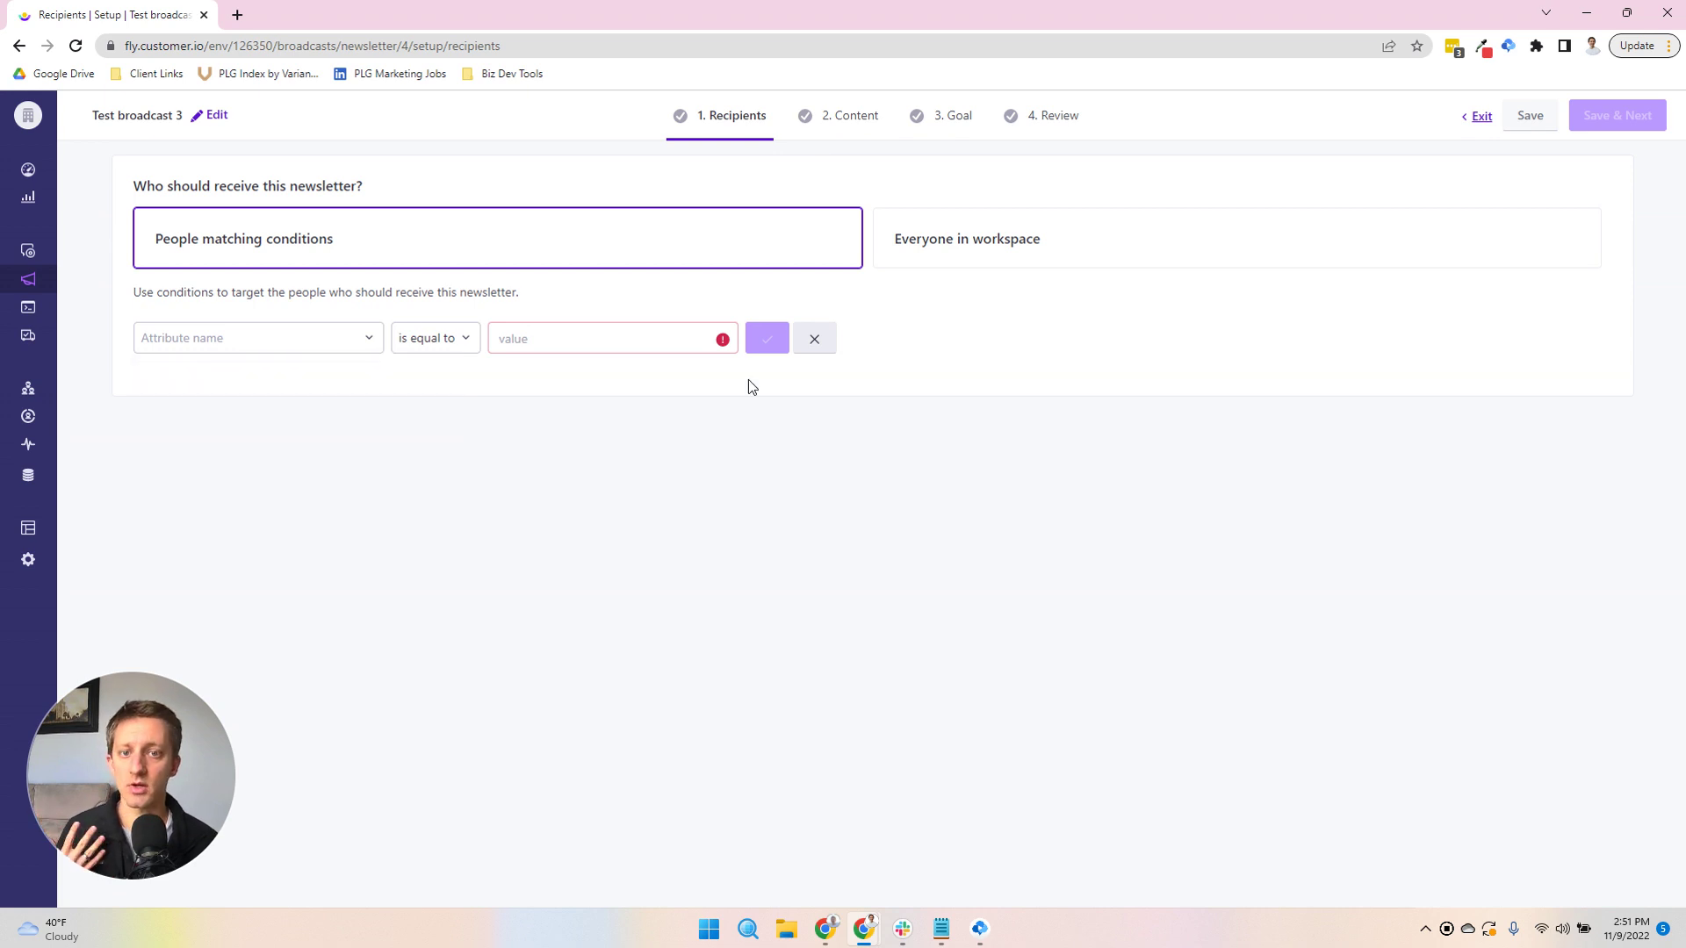
click(815, 342)
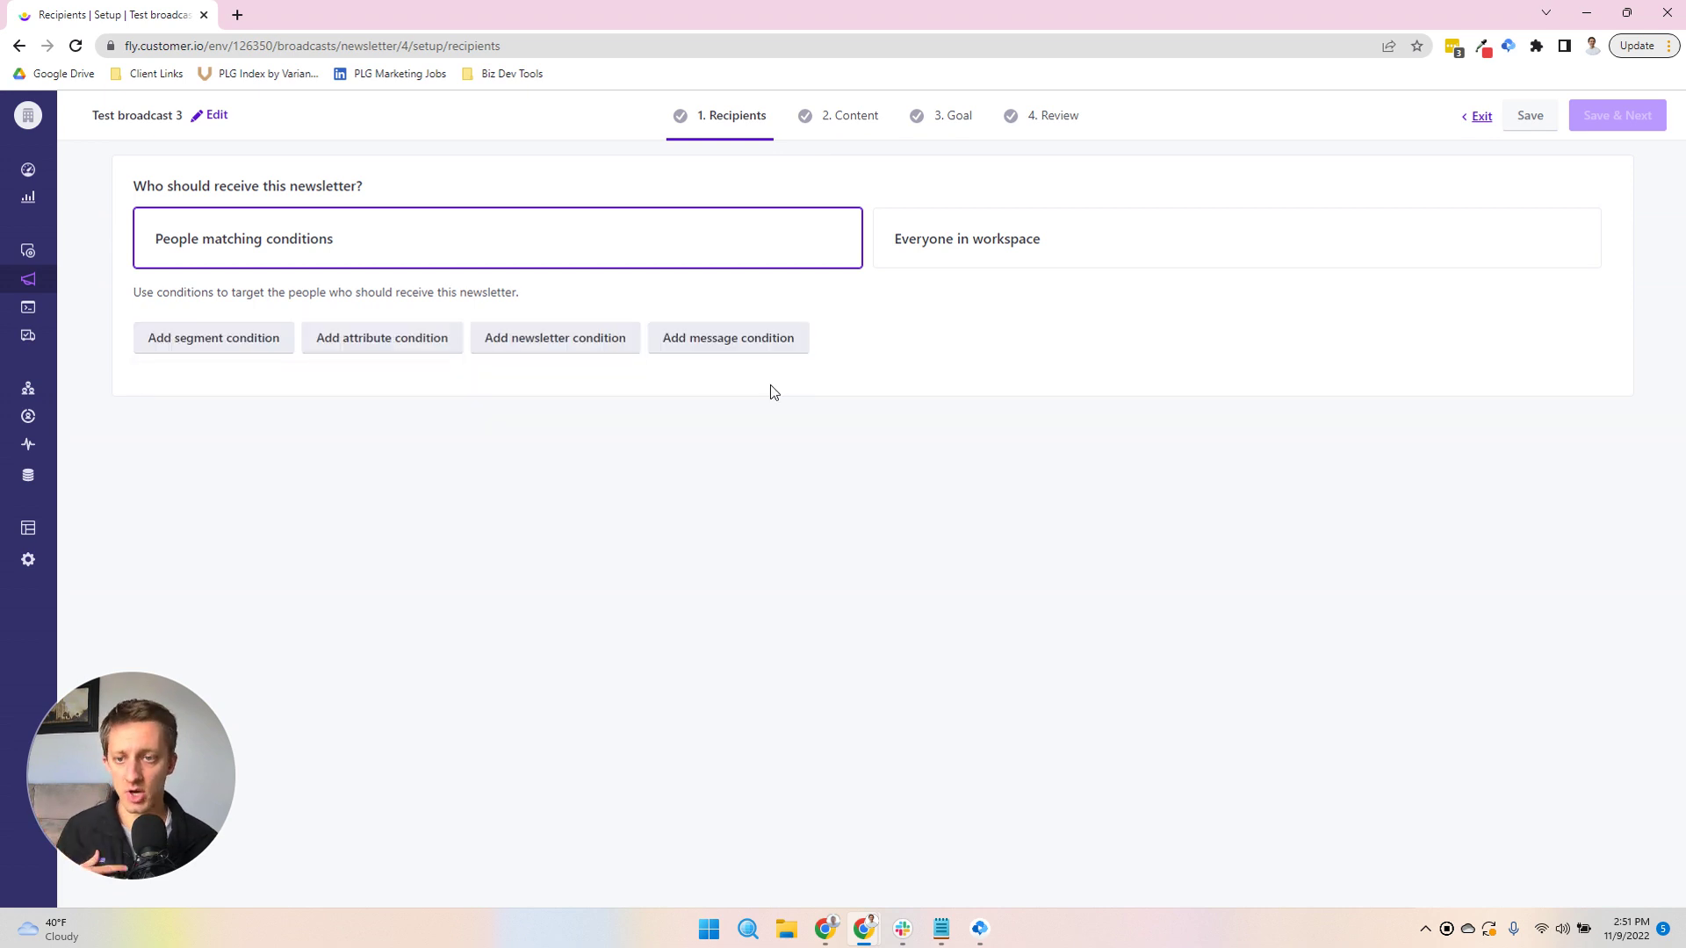
Try past-newsletter and email-sent recipient conditions without choosing an email, then discard them
click(523, 350)
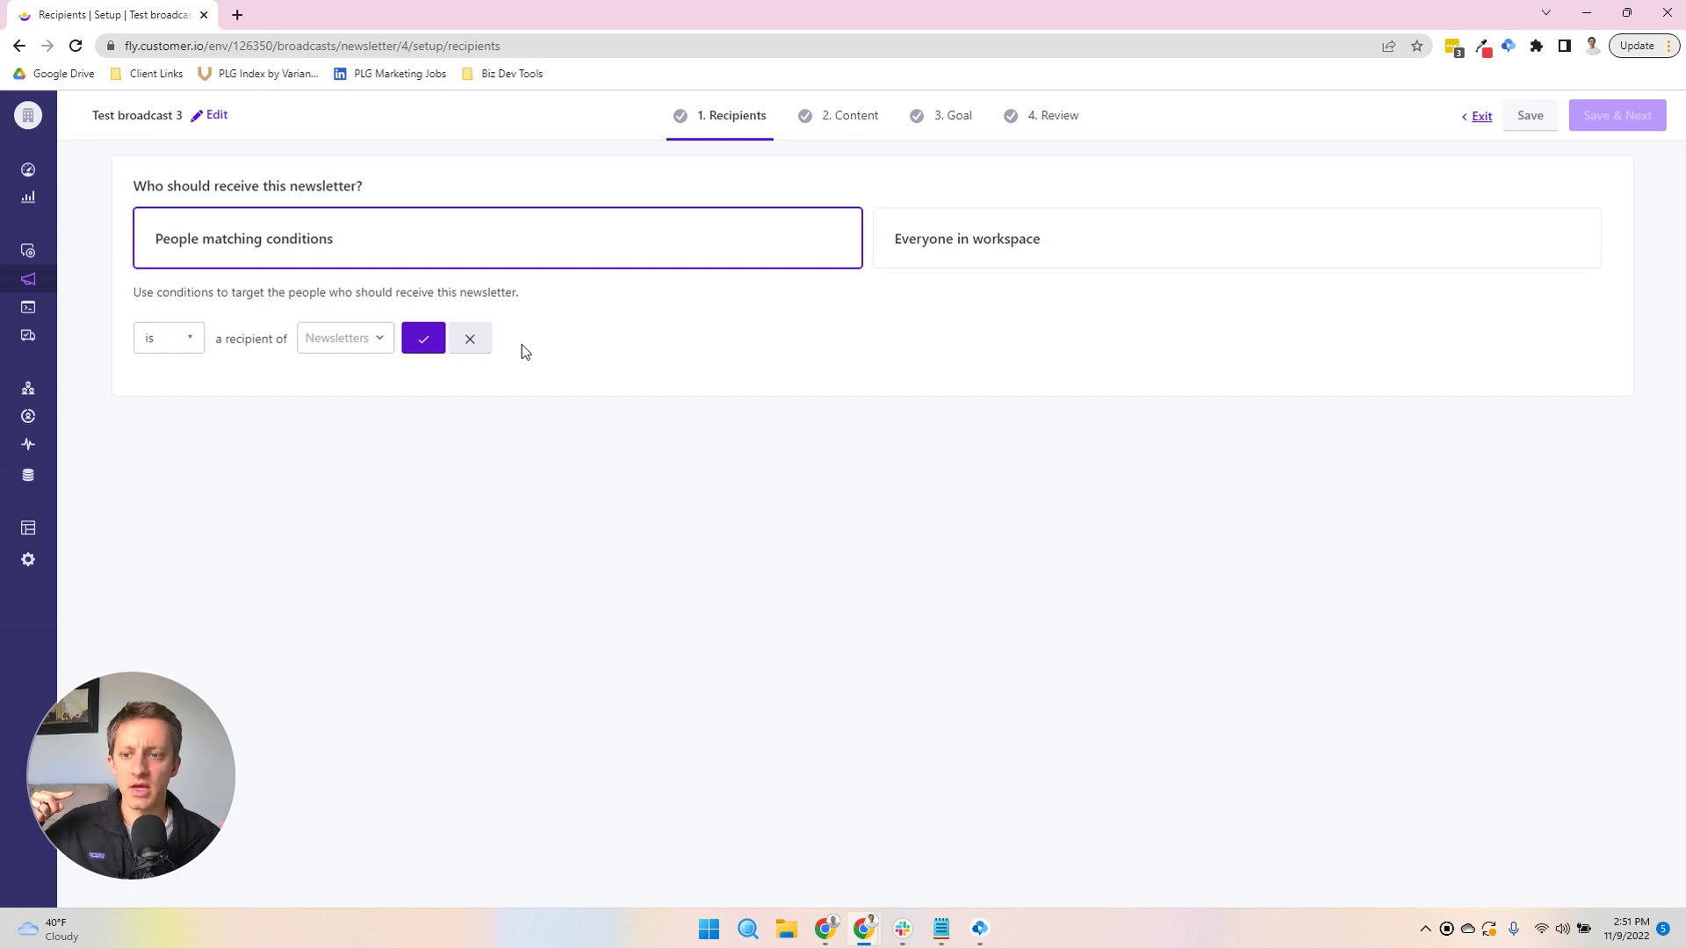
click(470, 339)
click(688, 343)
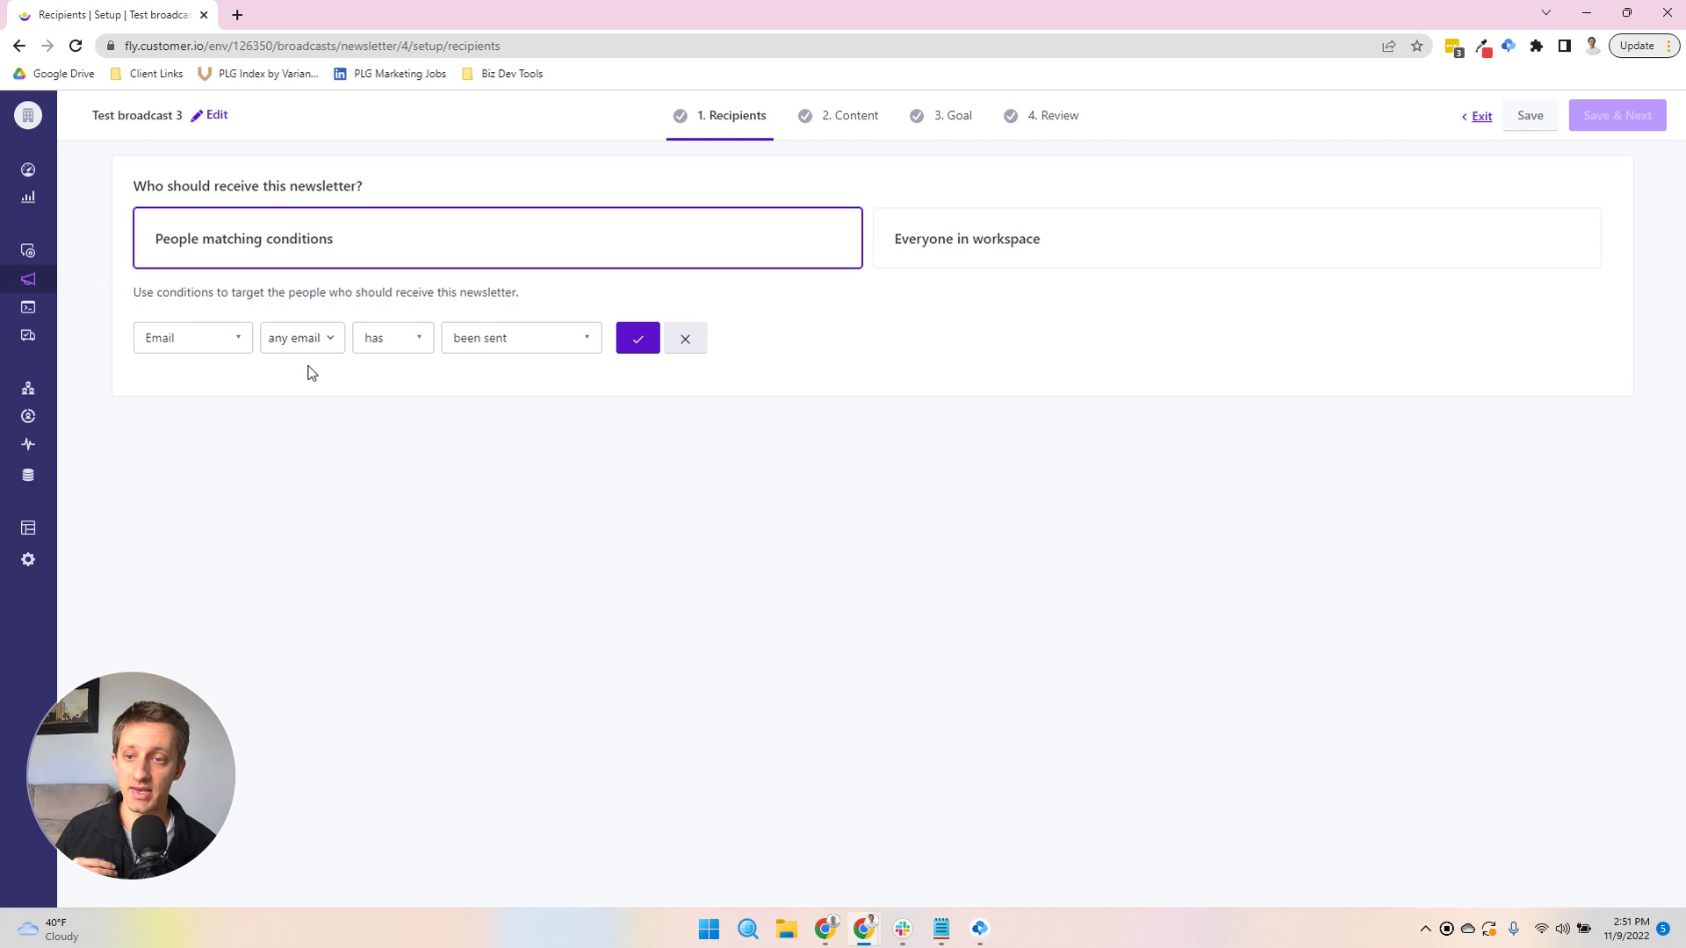
click(318, 340)
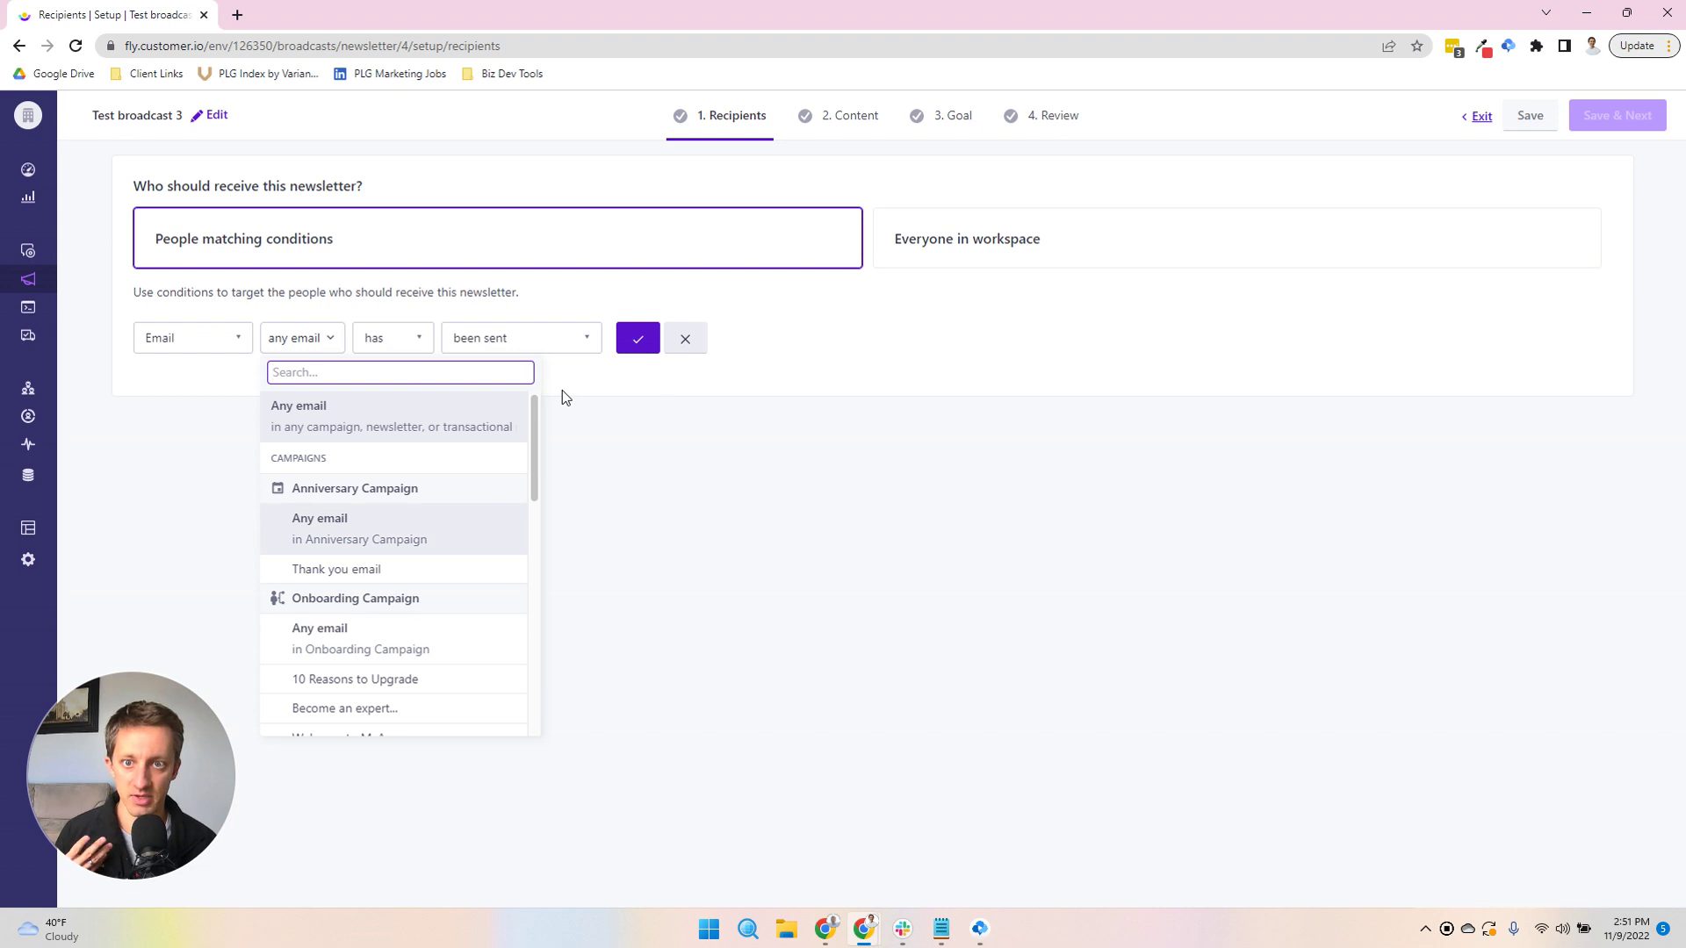
click(690, 376)
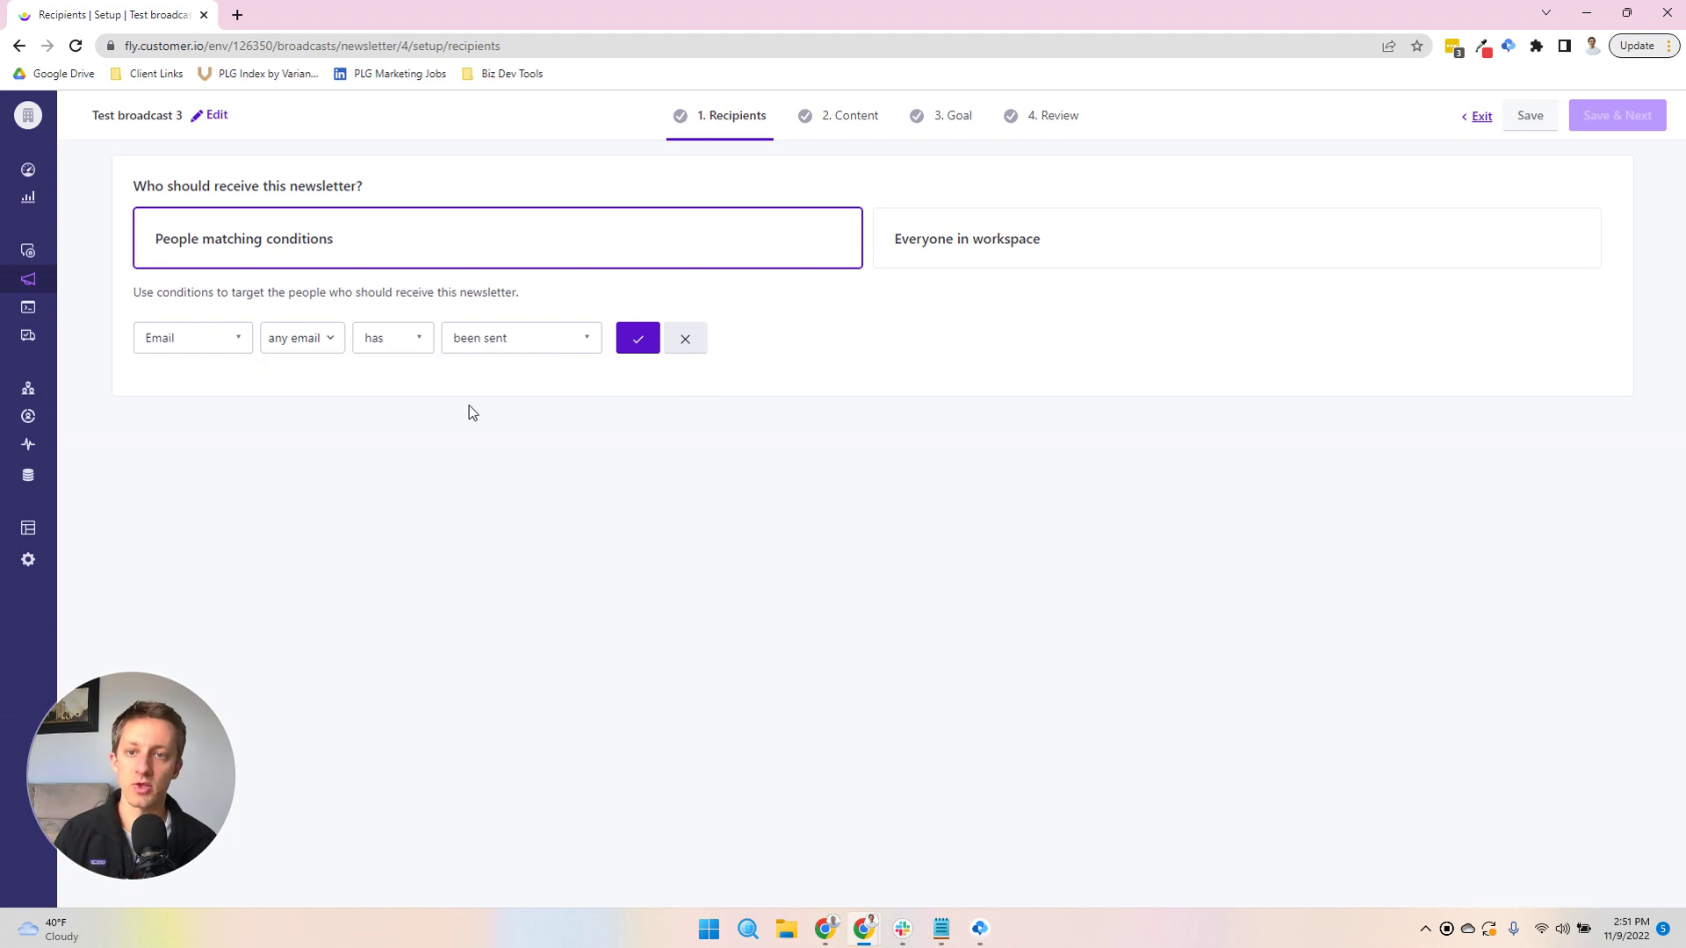
click(684, 341)
Add a recipient condition for the Signed up segment and confirm it
click(267, 345)
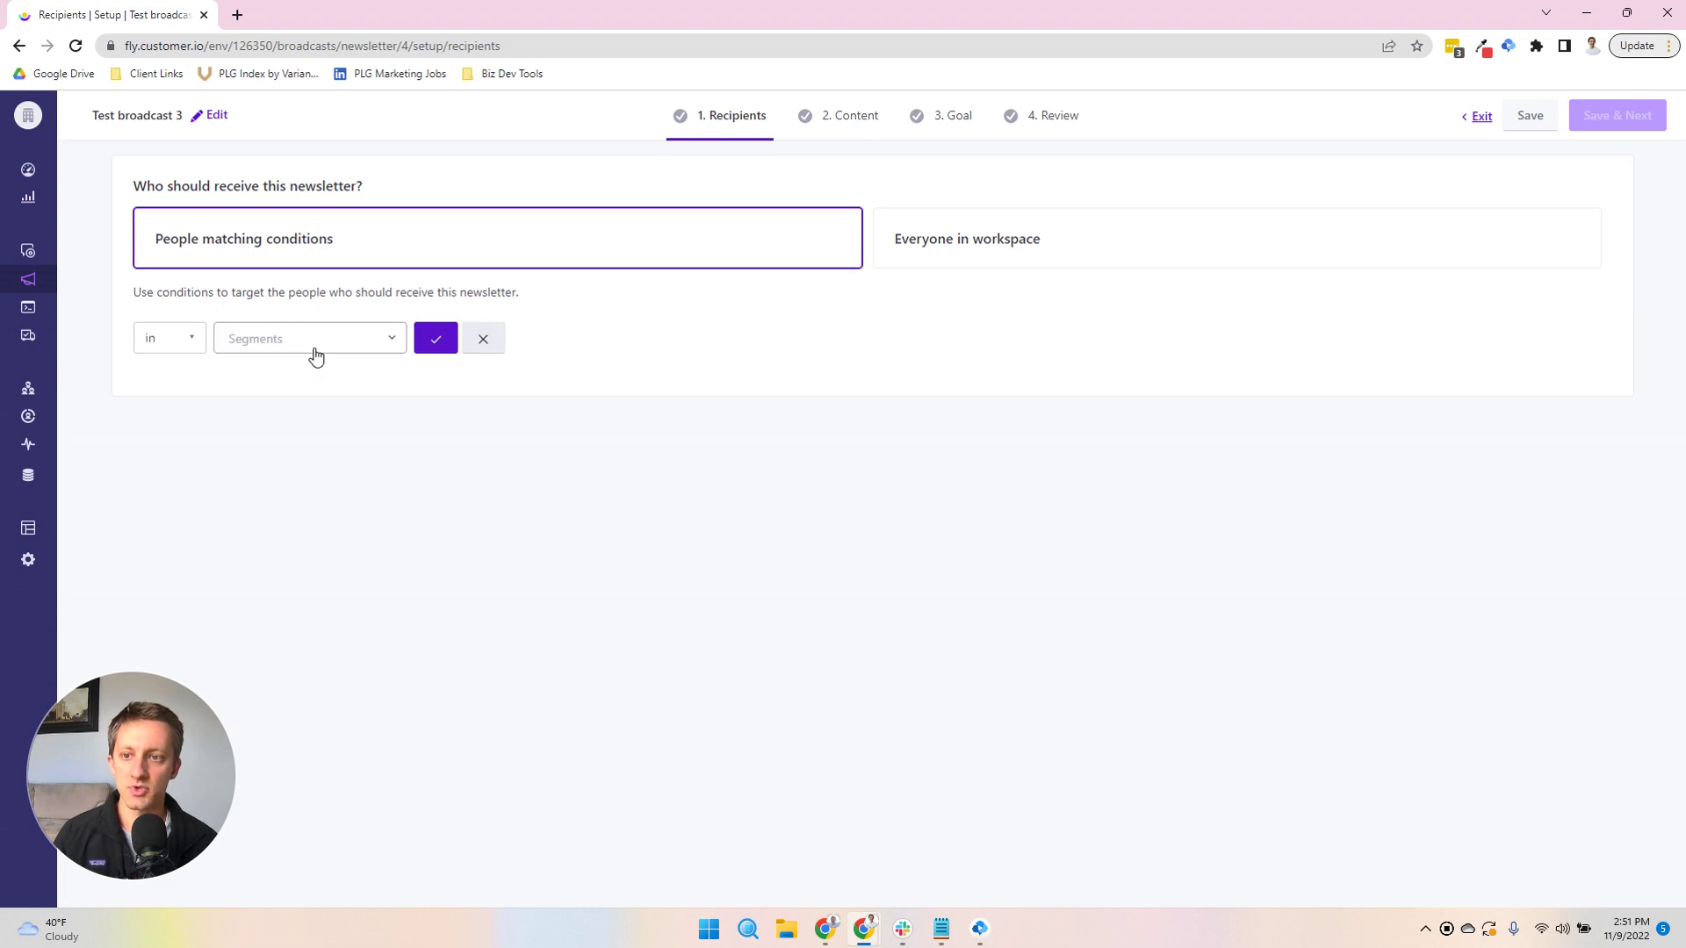
click(314, 354)
click(271, 433)
click(435, 339)
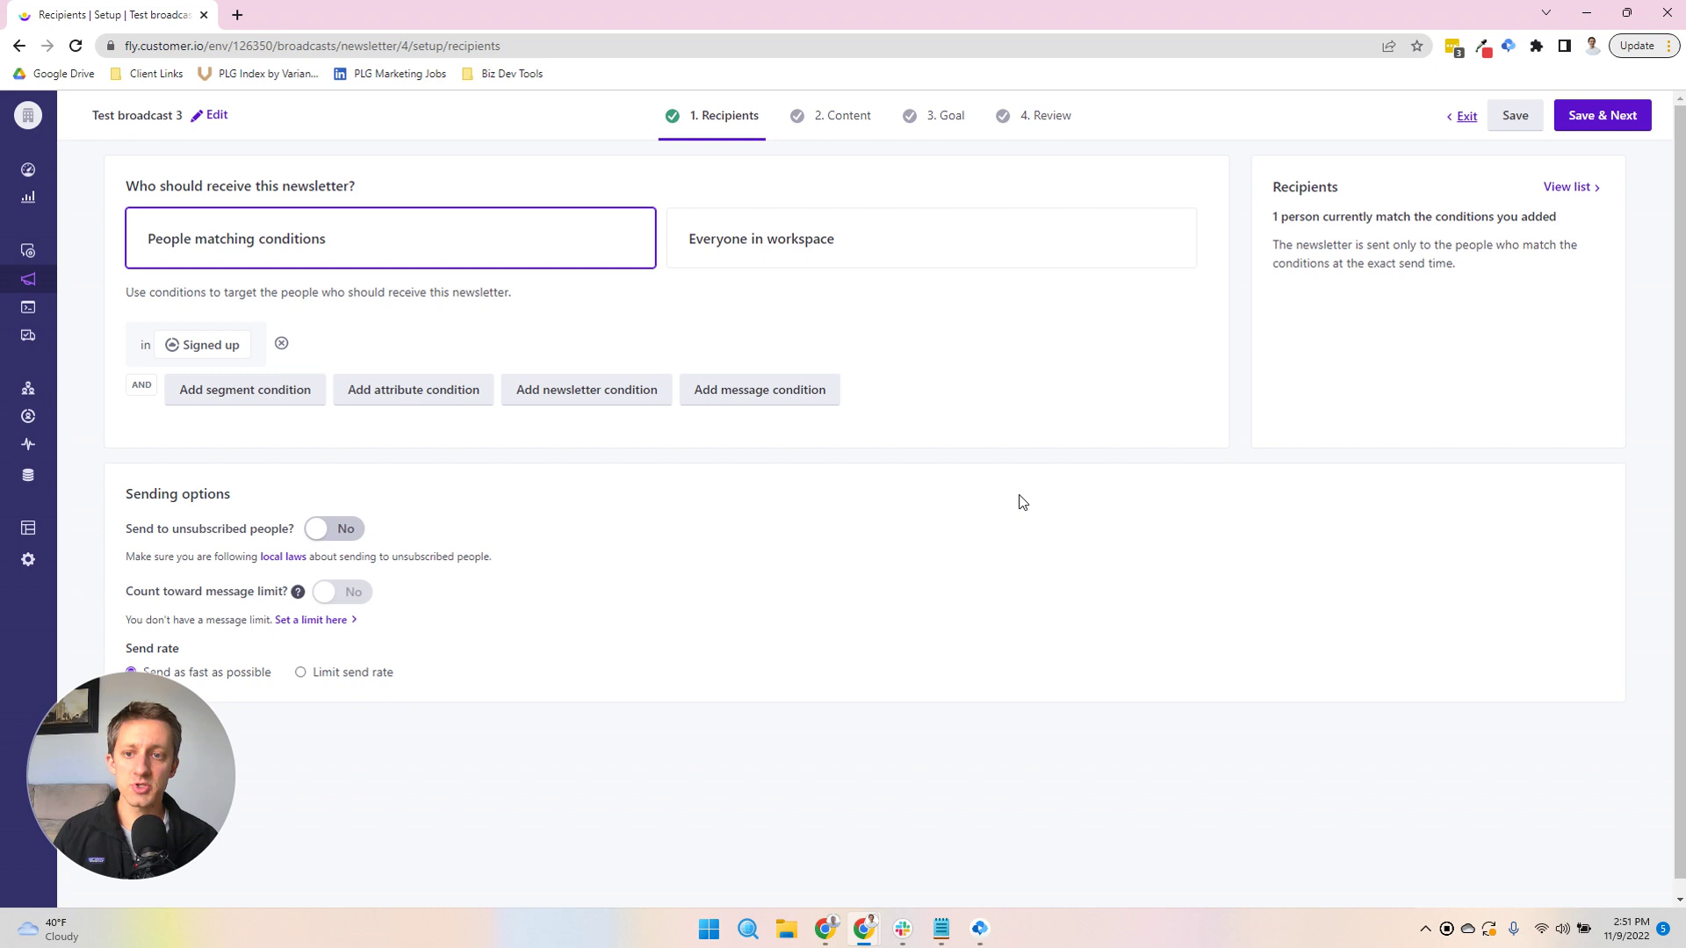
scroll(592, 635, down, 1)
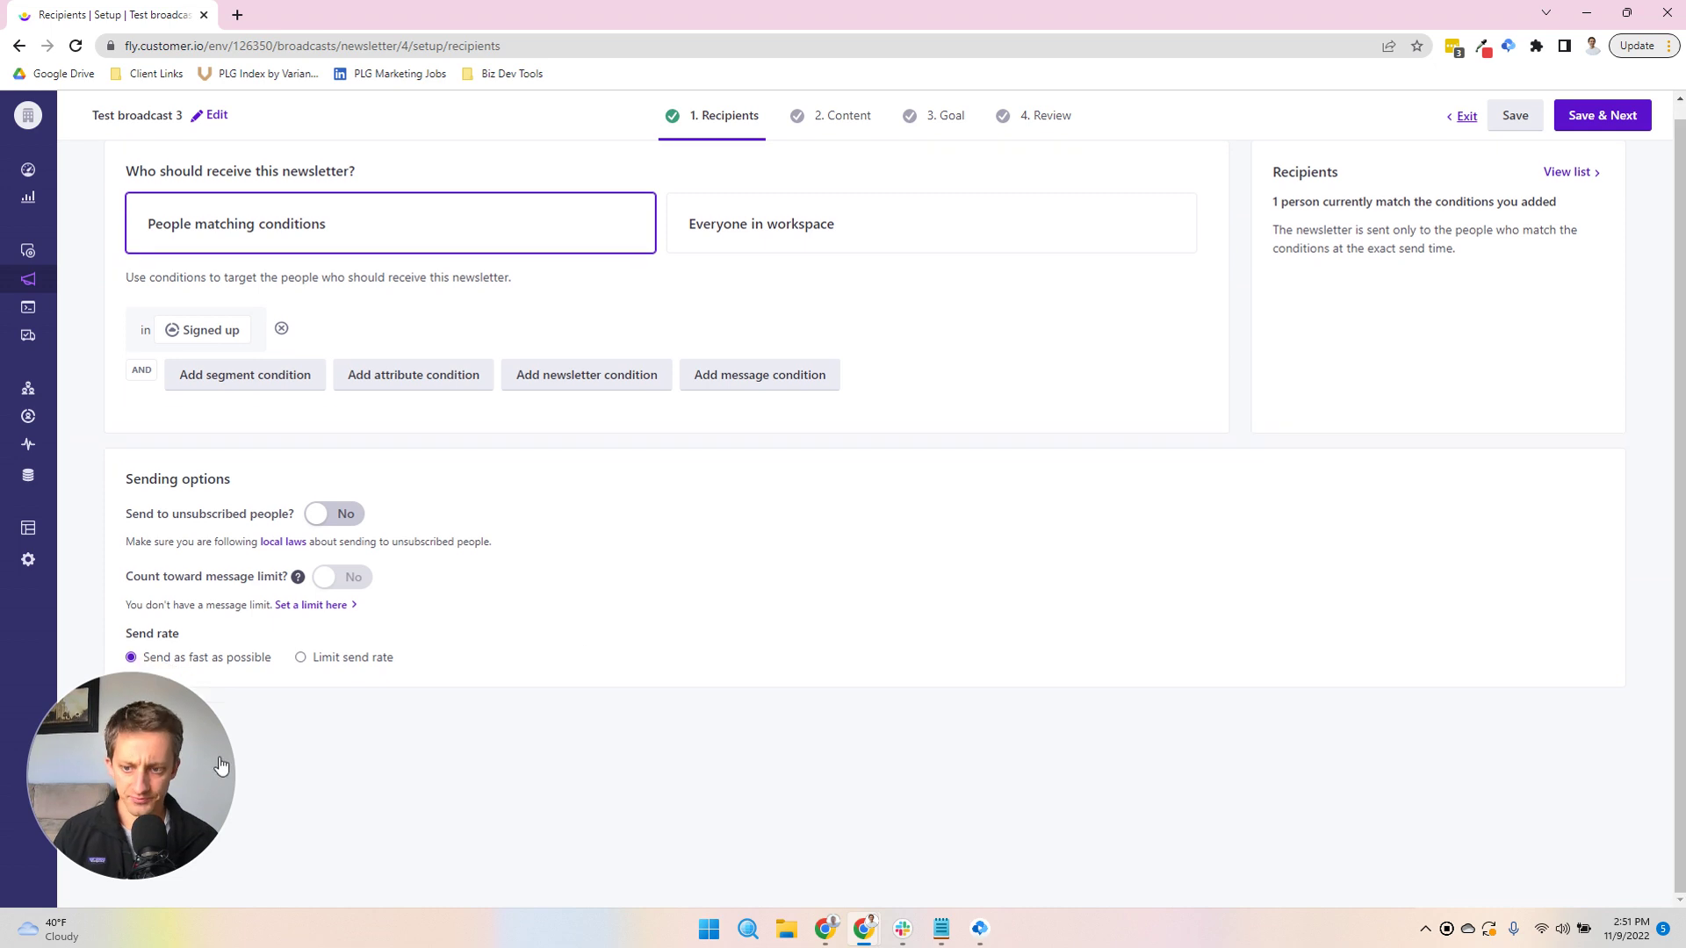
drag(220, 766, 1509, 734)
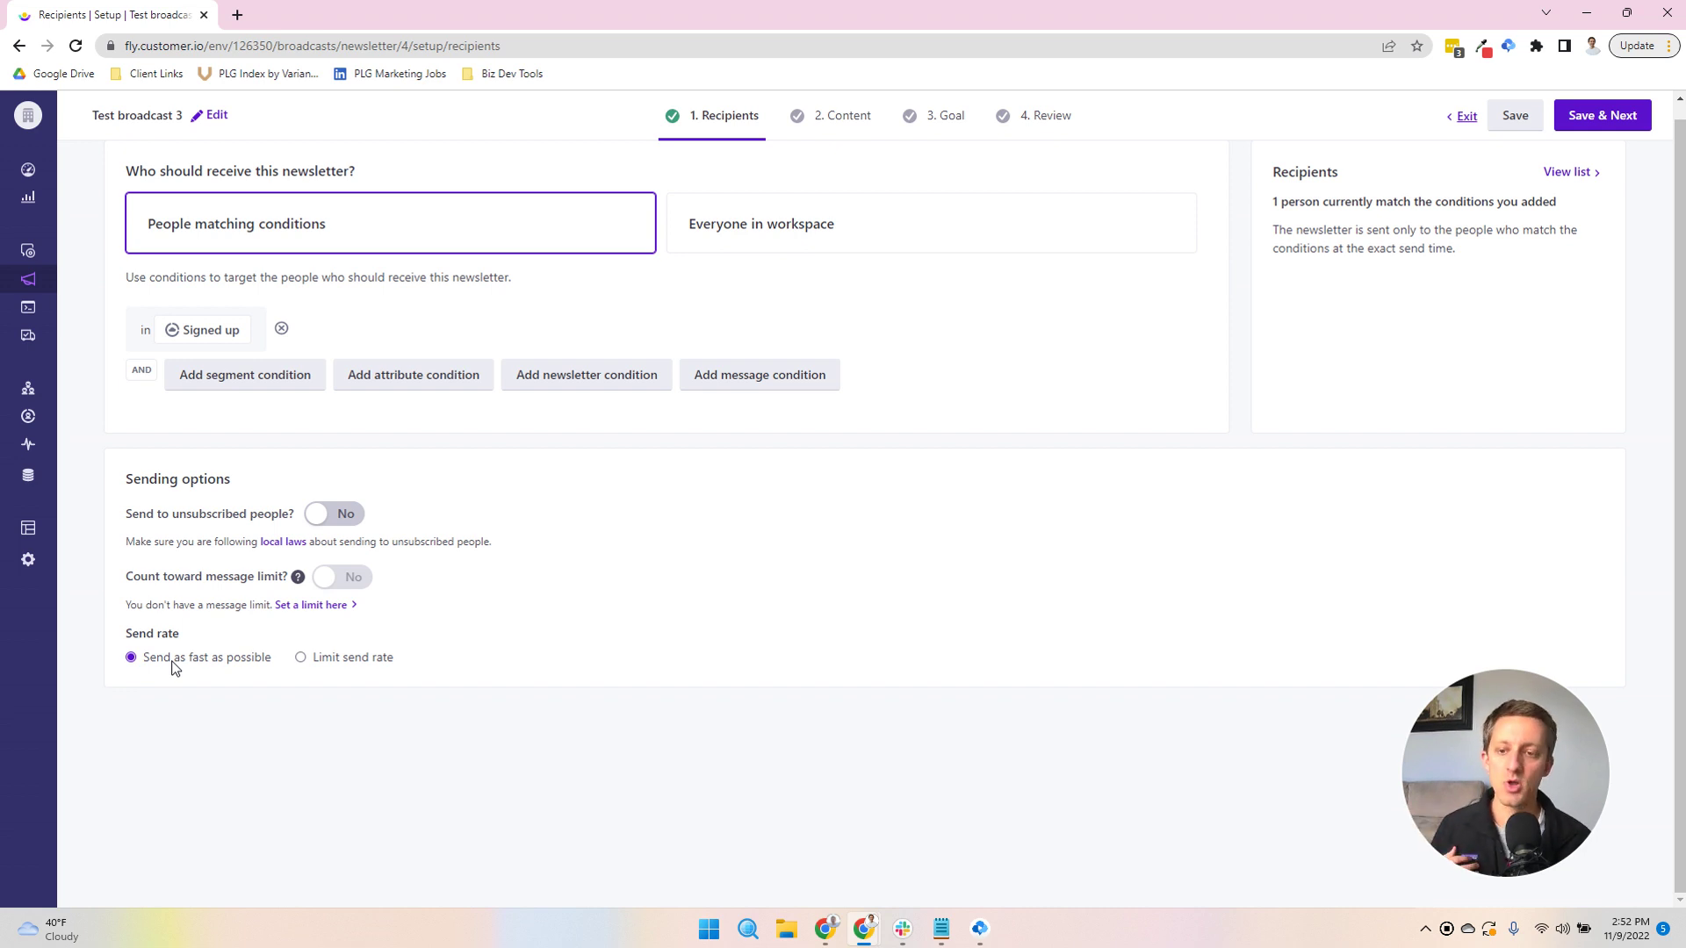
click(366, 664)
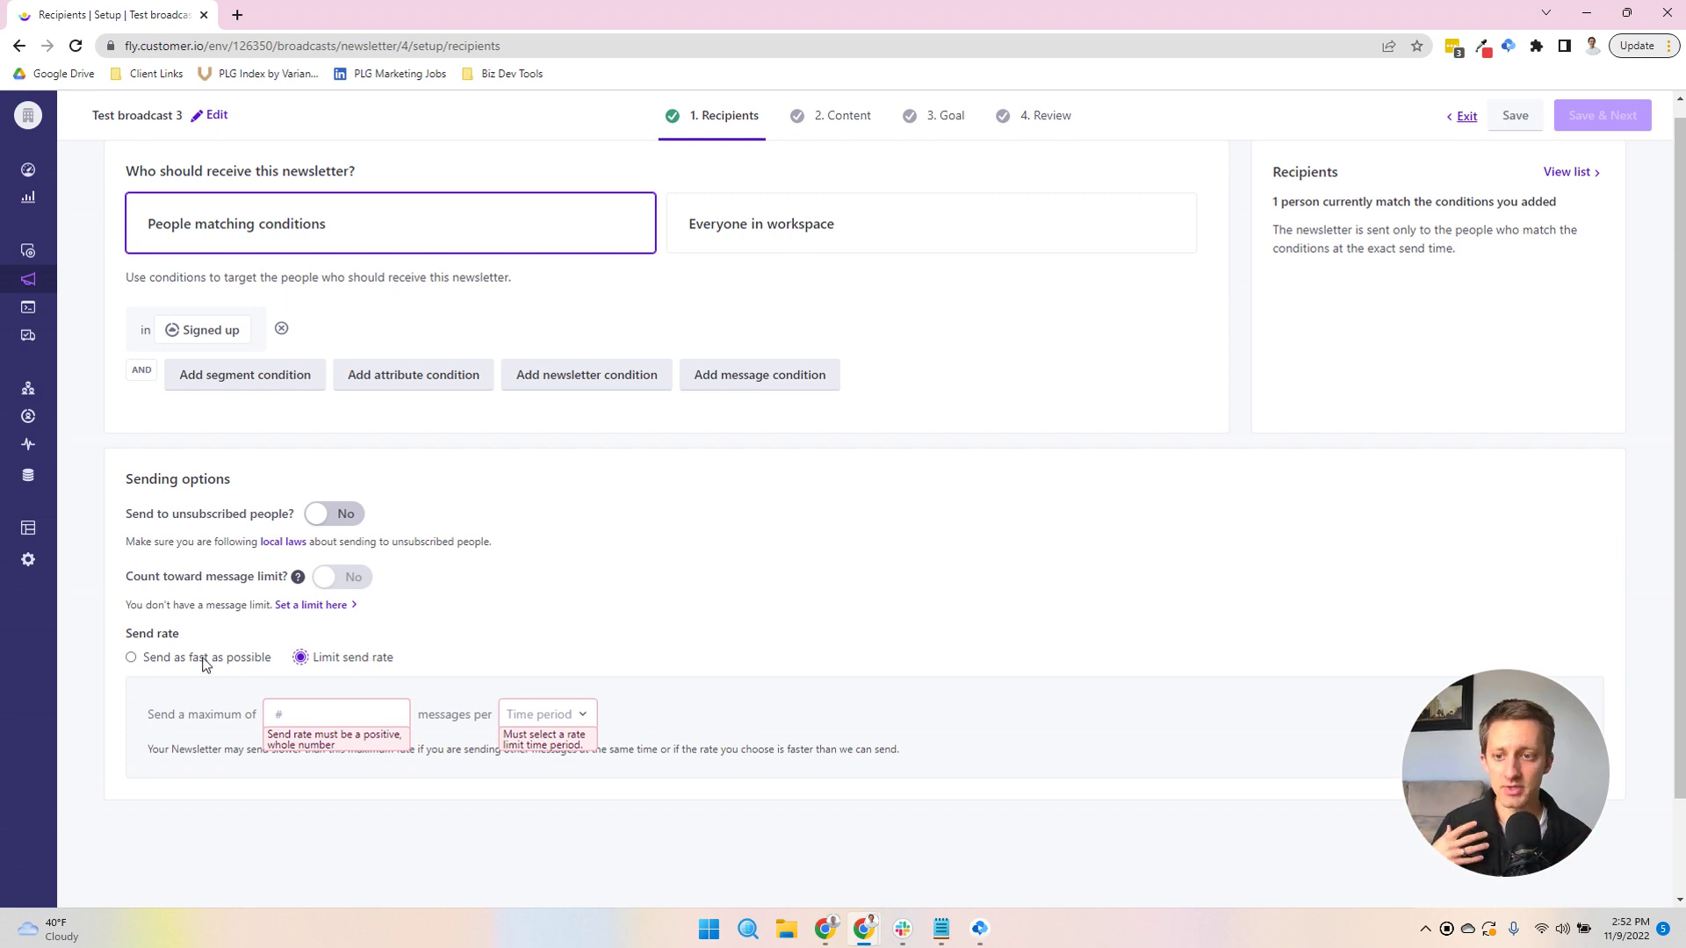
click(320, 711)
text(250)
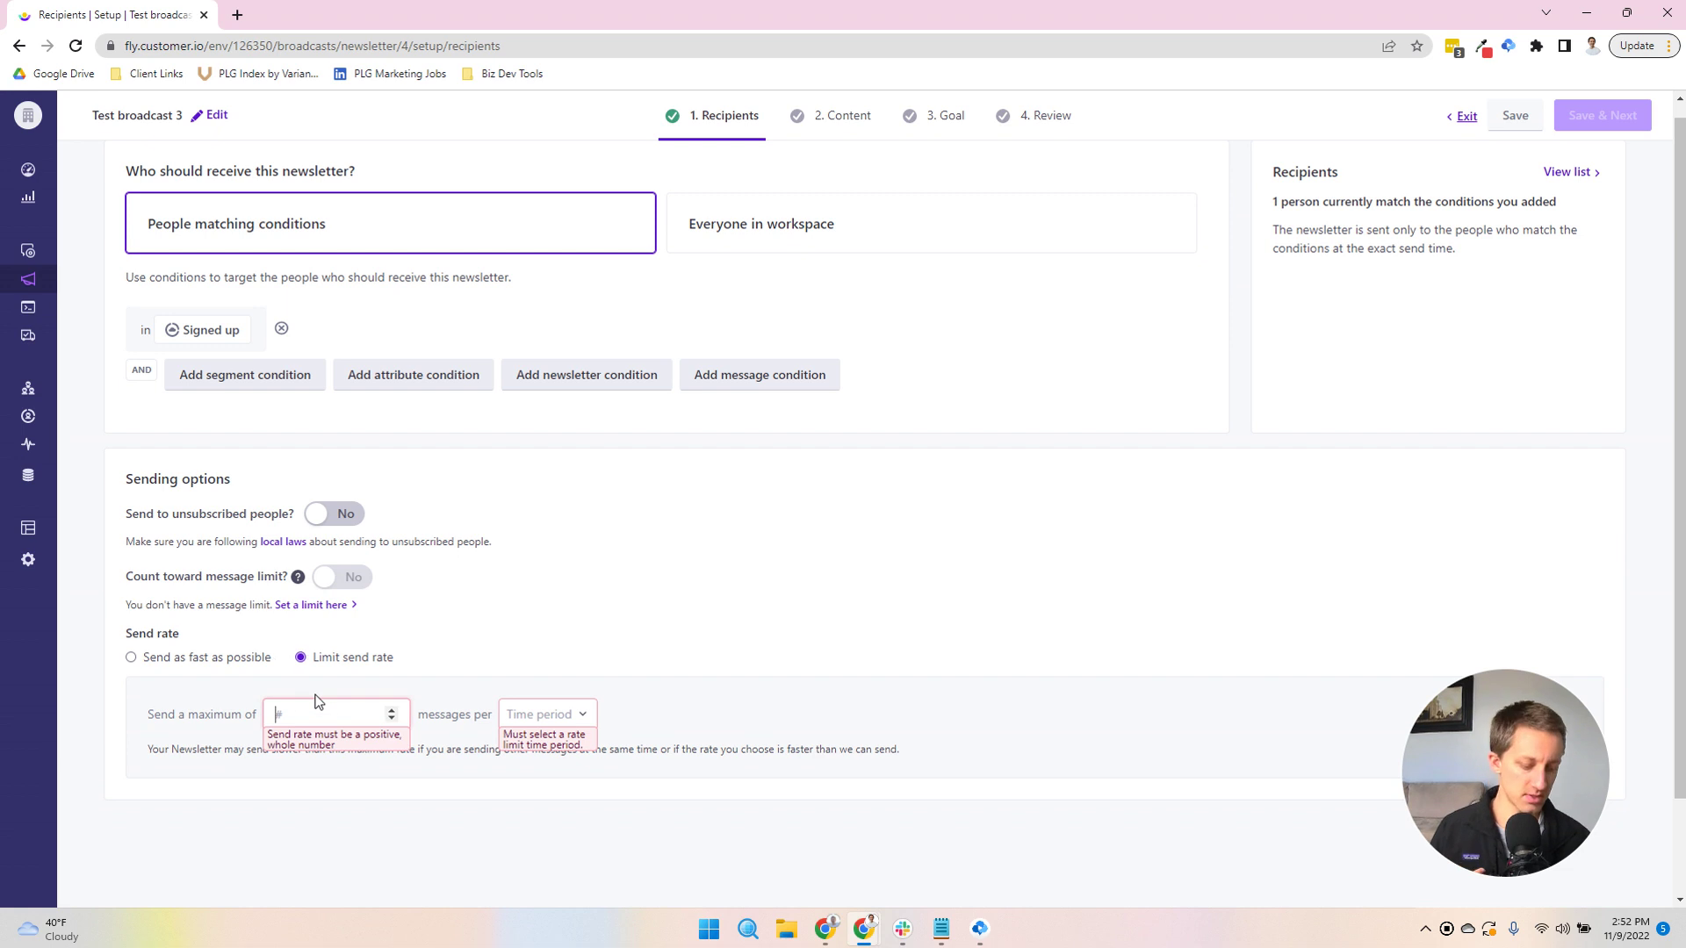
click(579, 714)
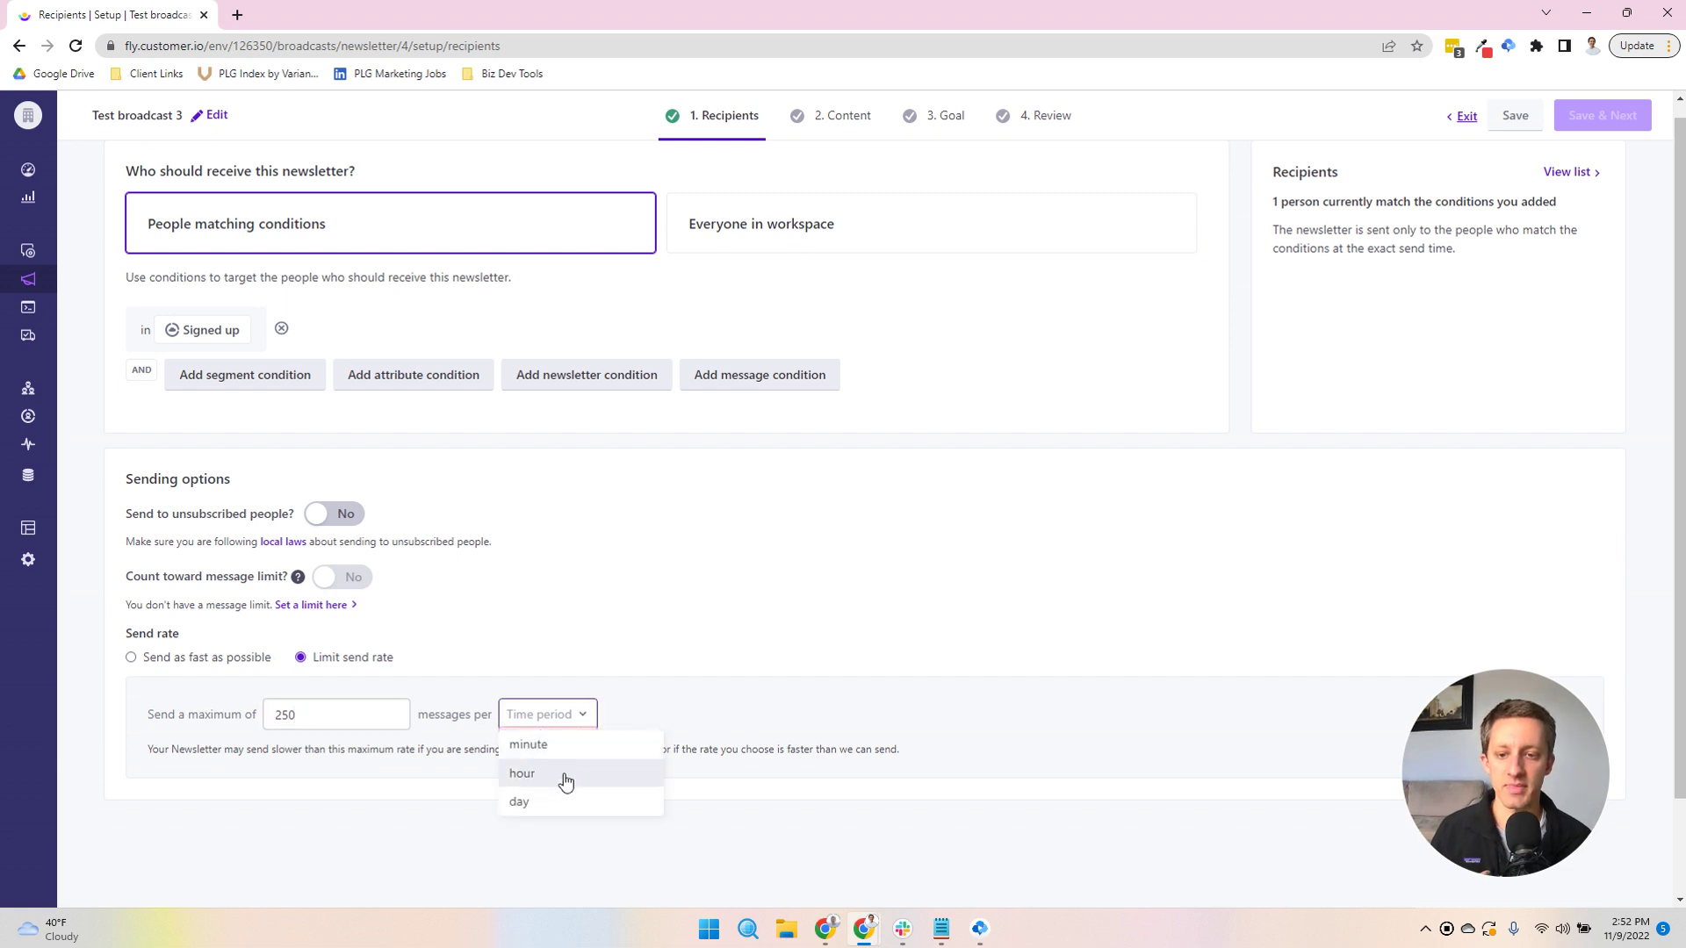
click(564, 772)
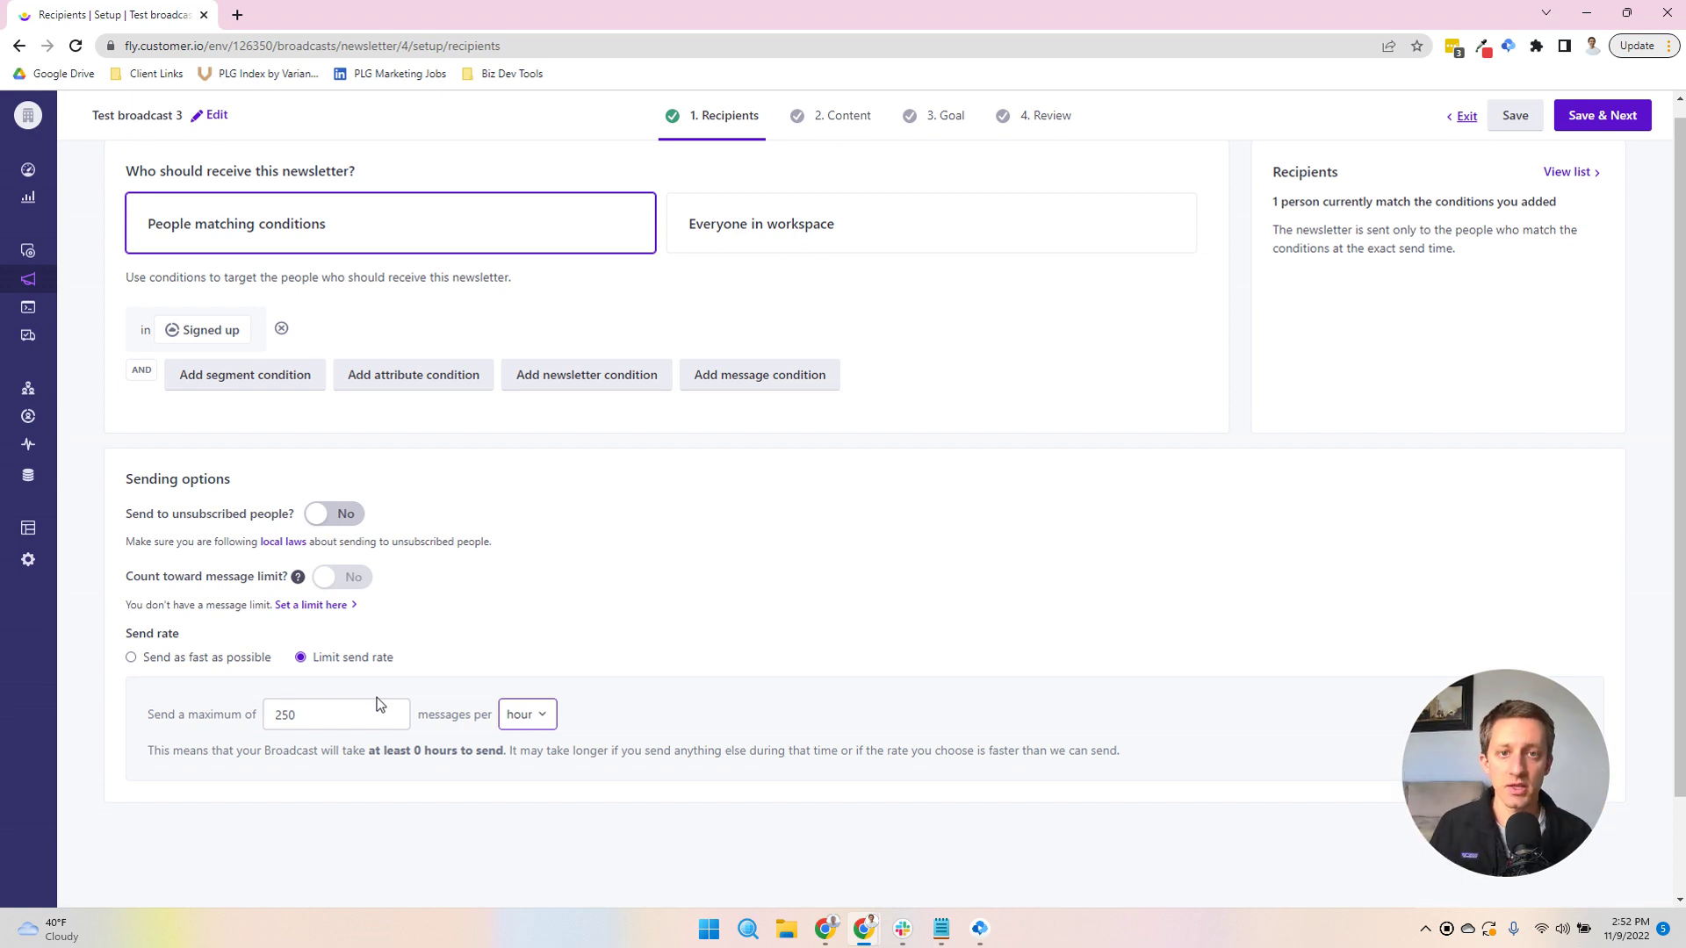
click(255, 657)
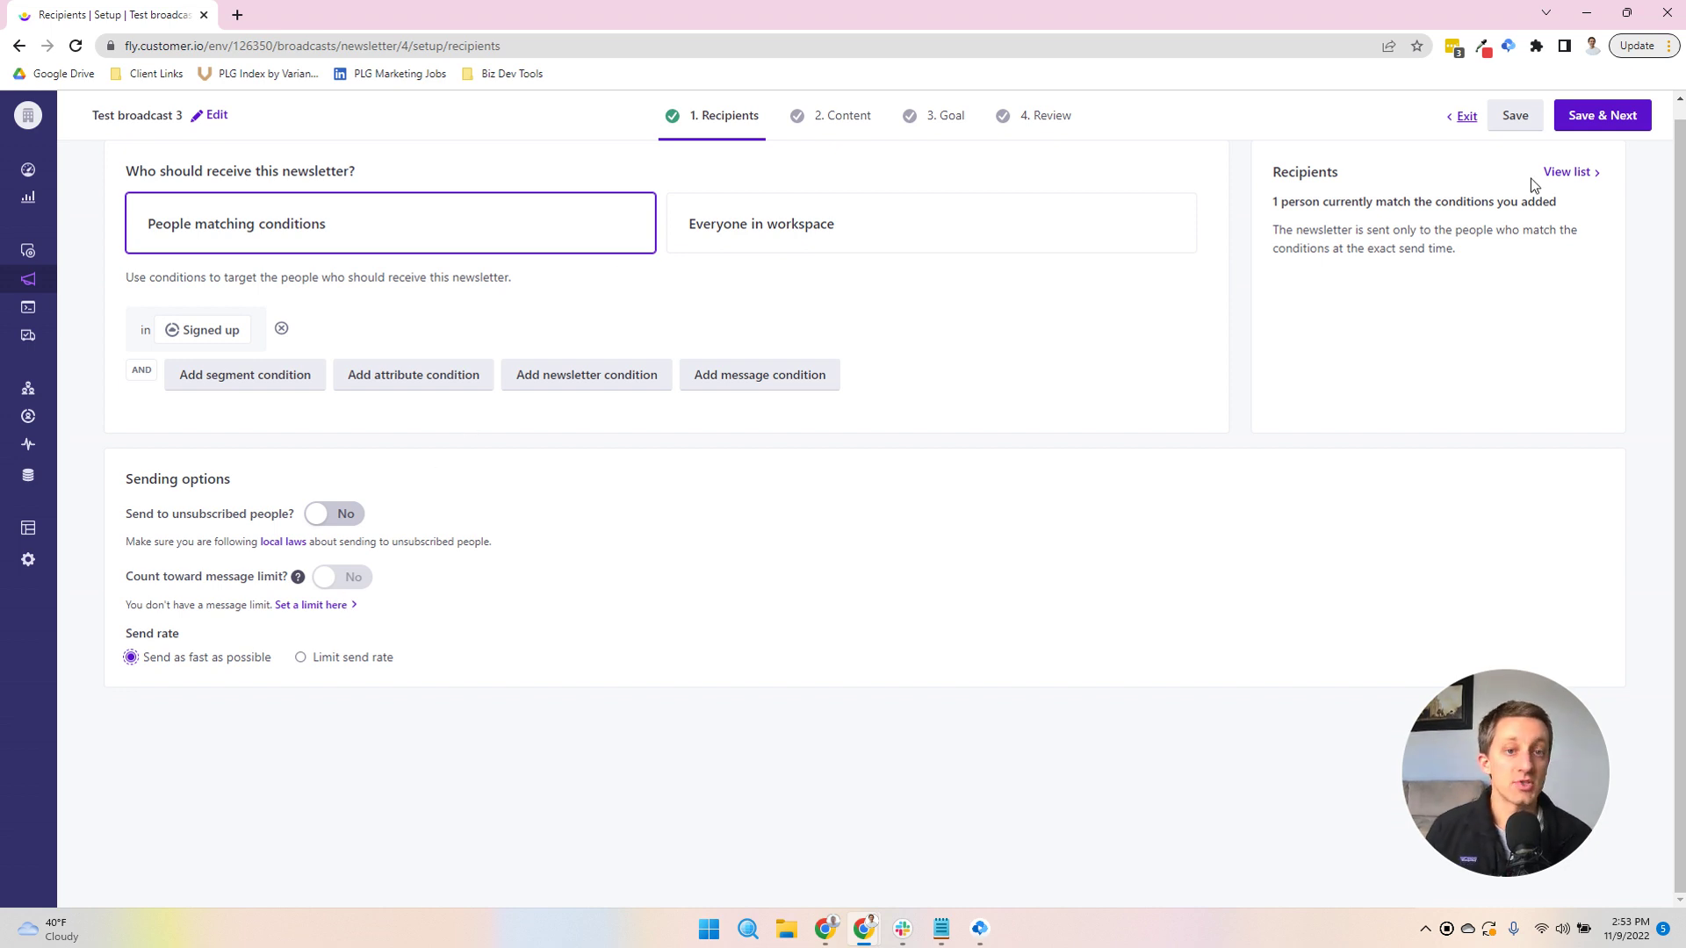
Save recipients, choose the Email channel, and open the Test broadcast 3 email content
click(1631, 122)
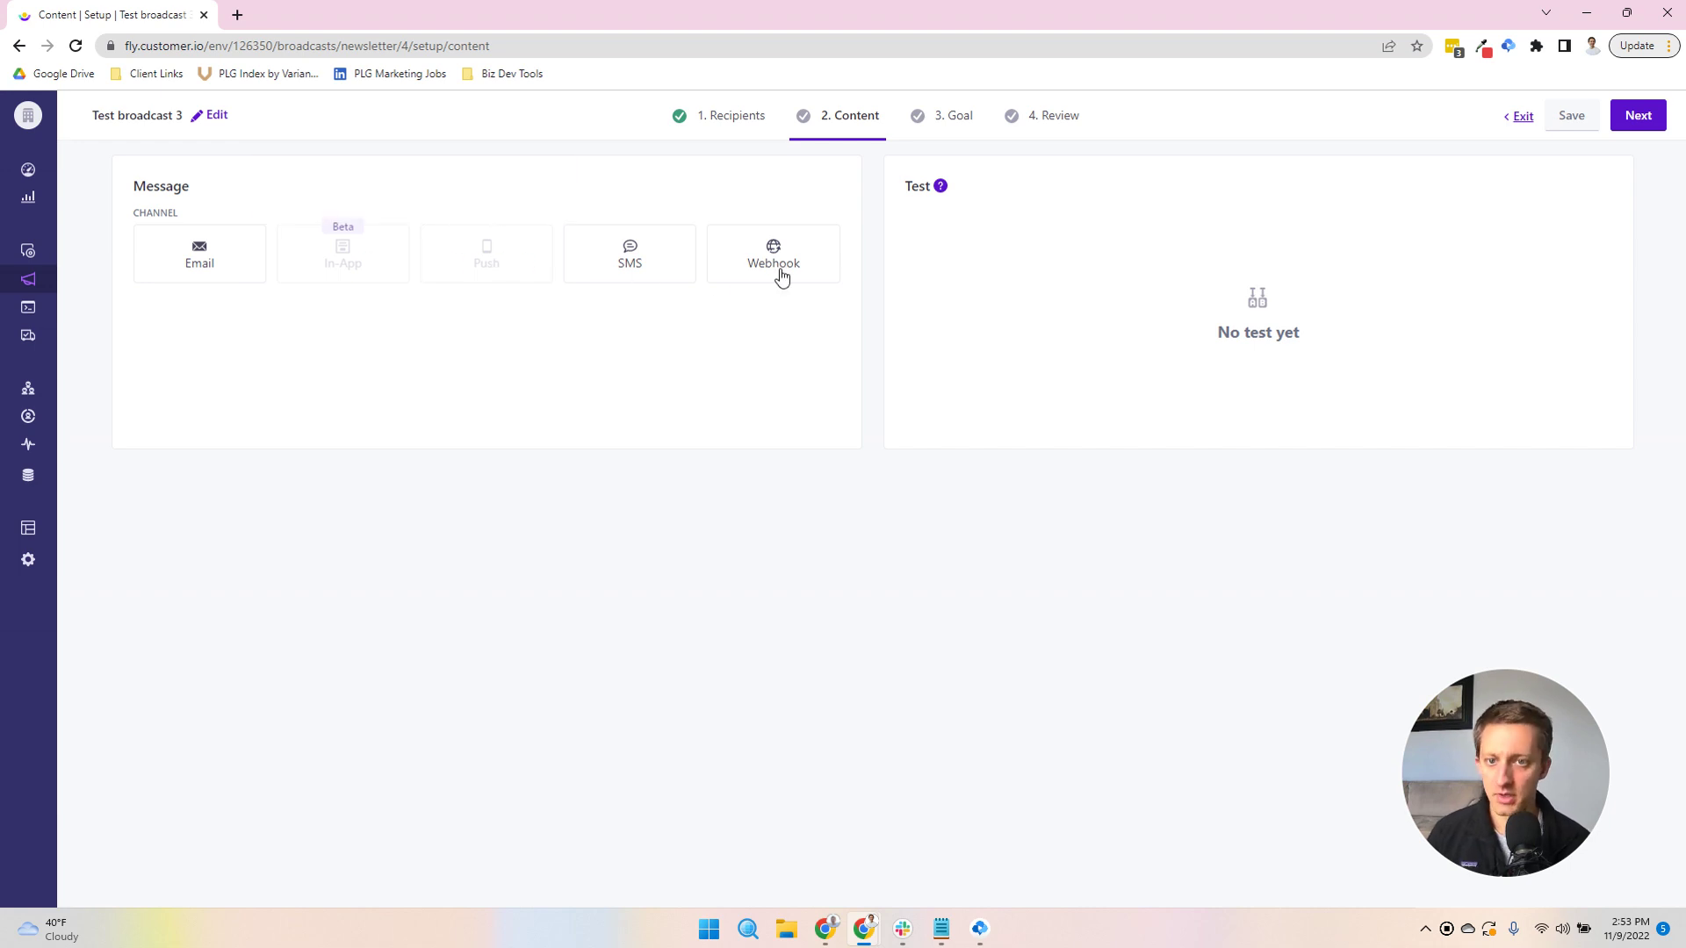
click(249, 279)
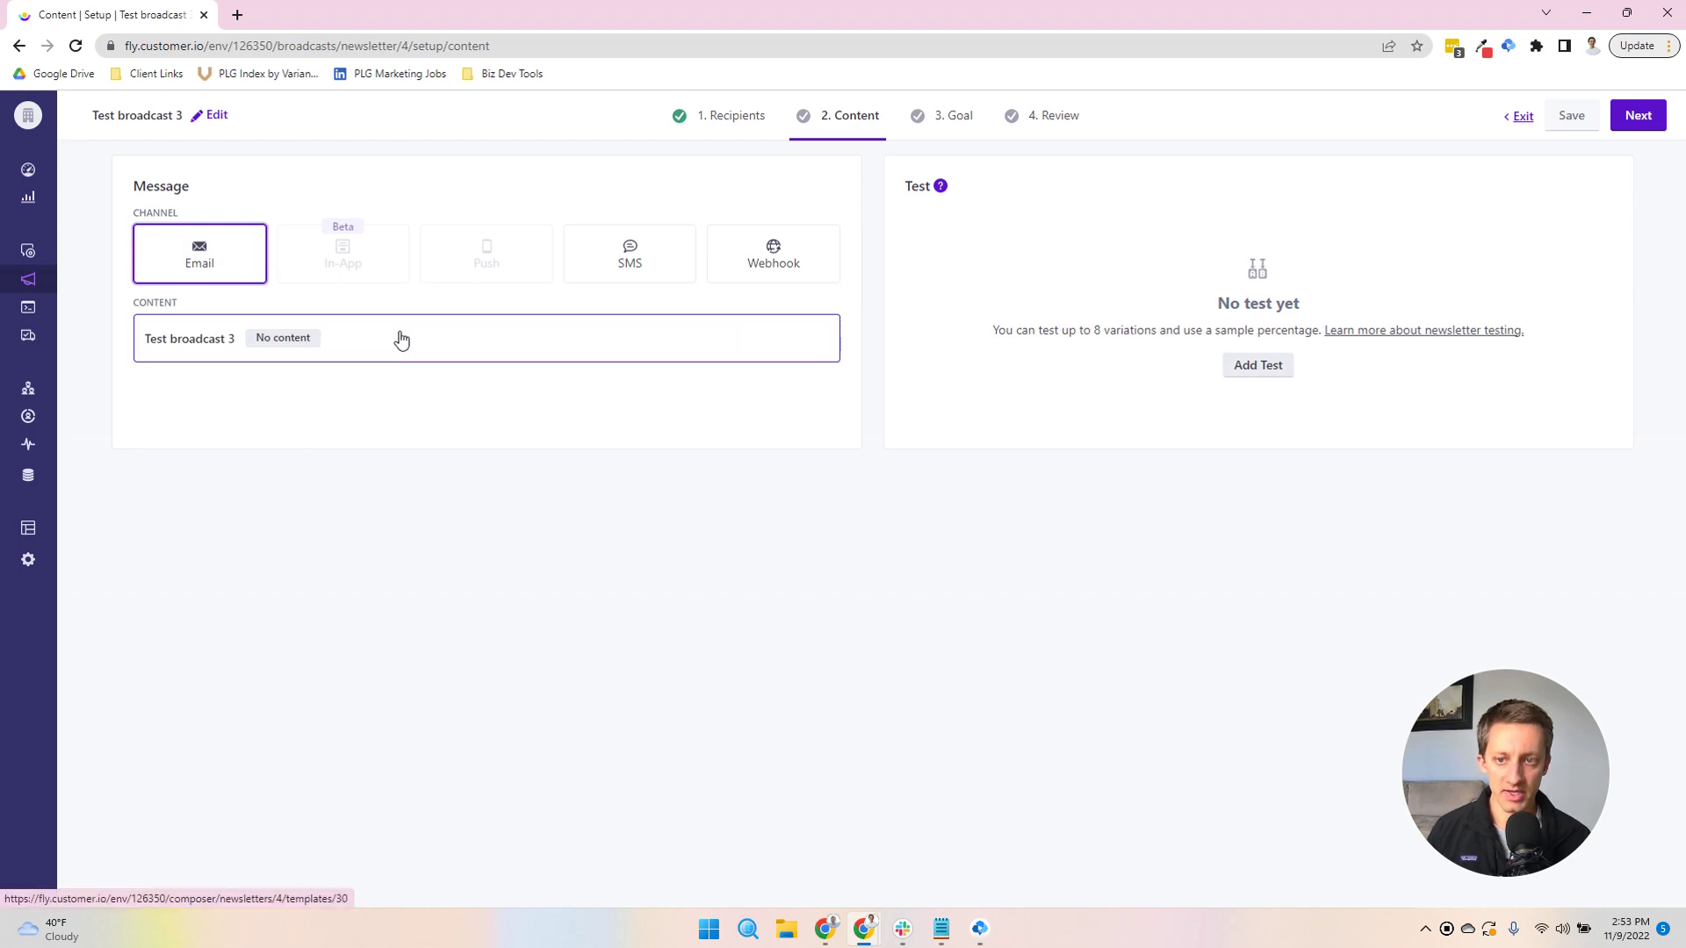
click(444, 339)
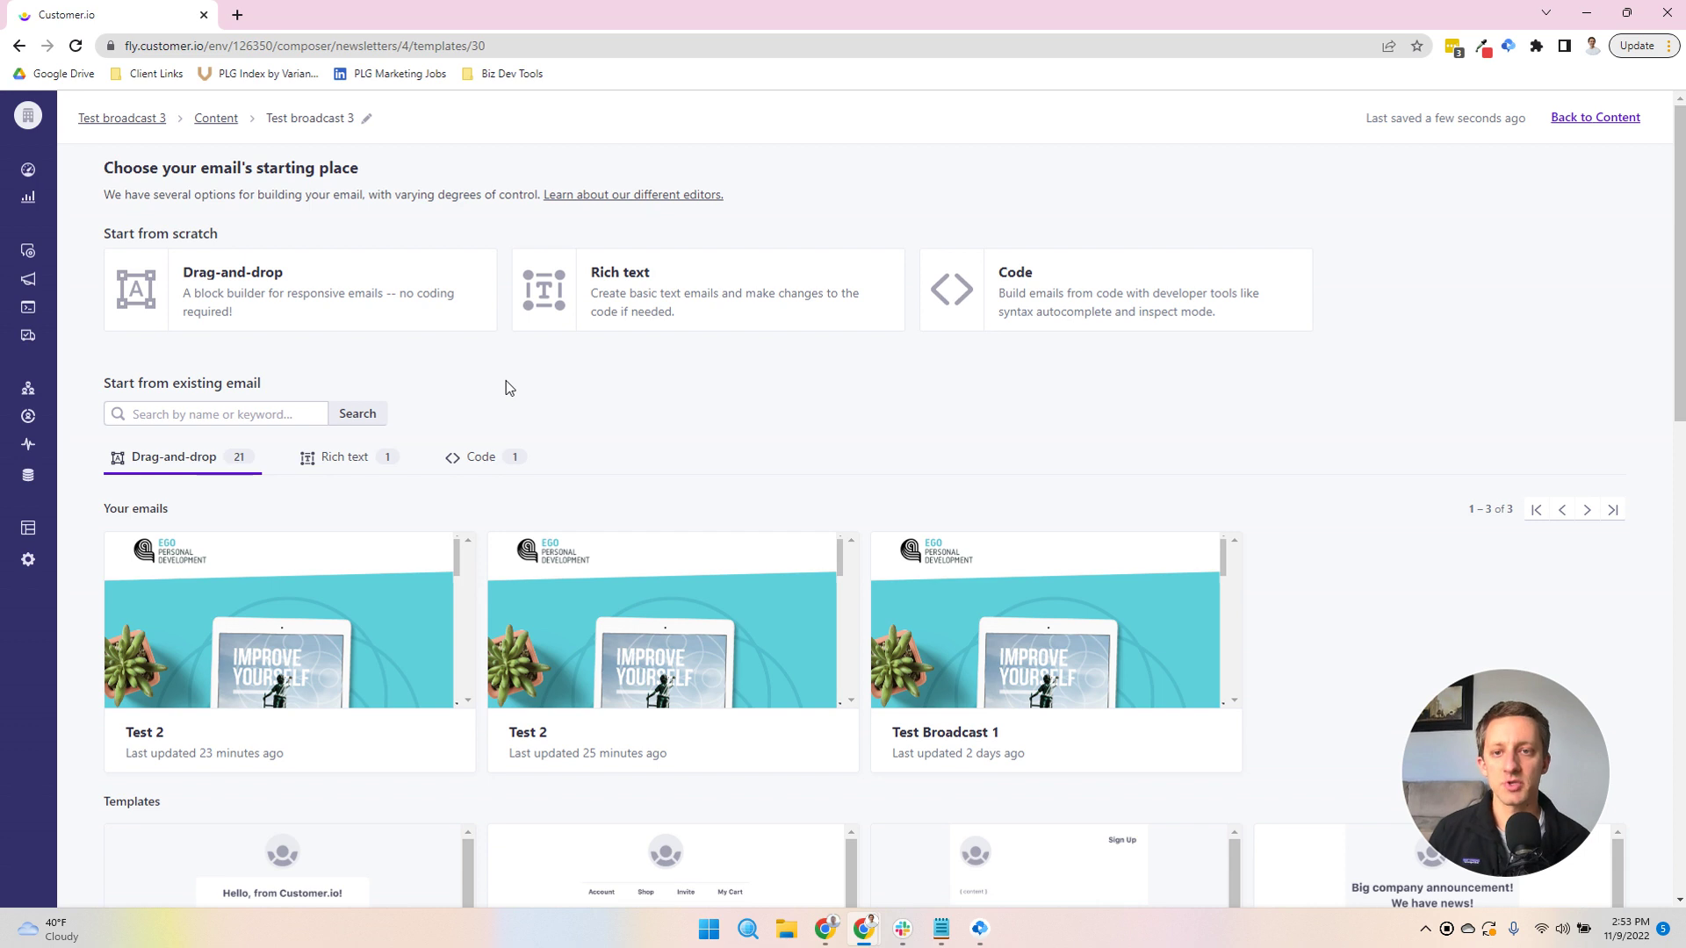
Build the email from the Test 2 design with subject 'Hey hope you're fine' and save it
mouse_move(297, 635)
click(347, 622)
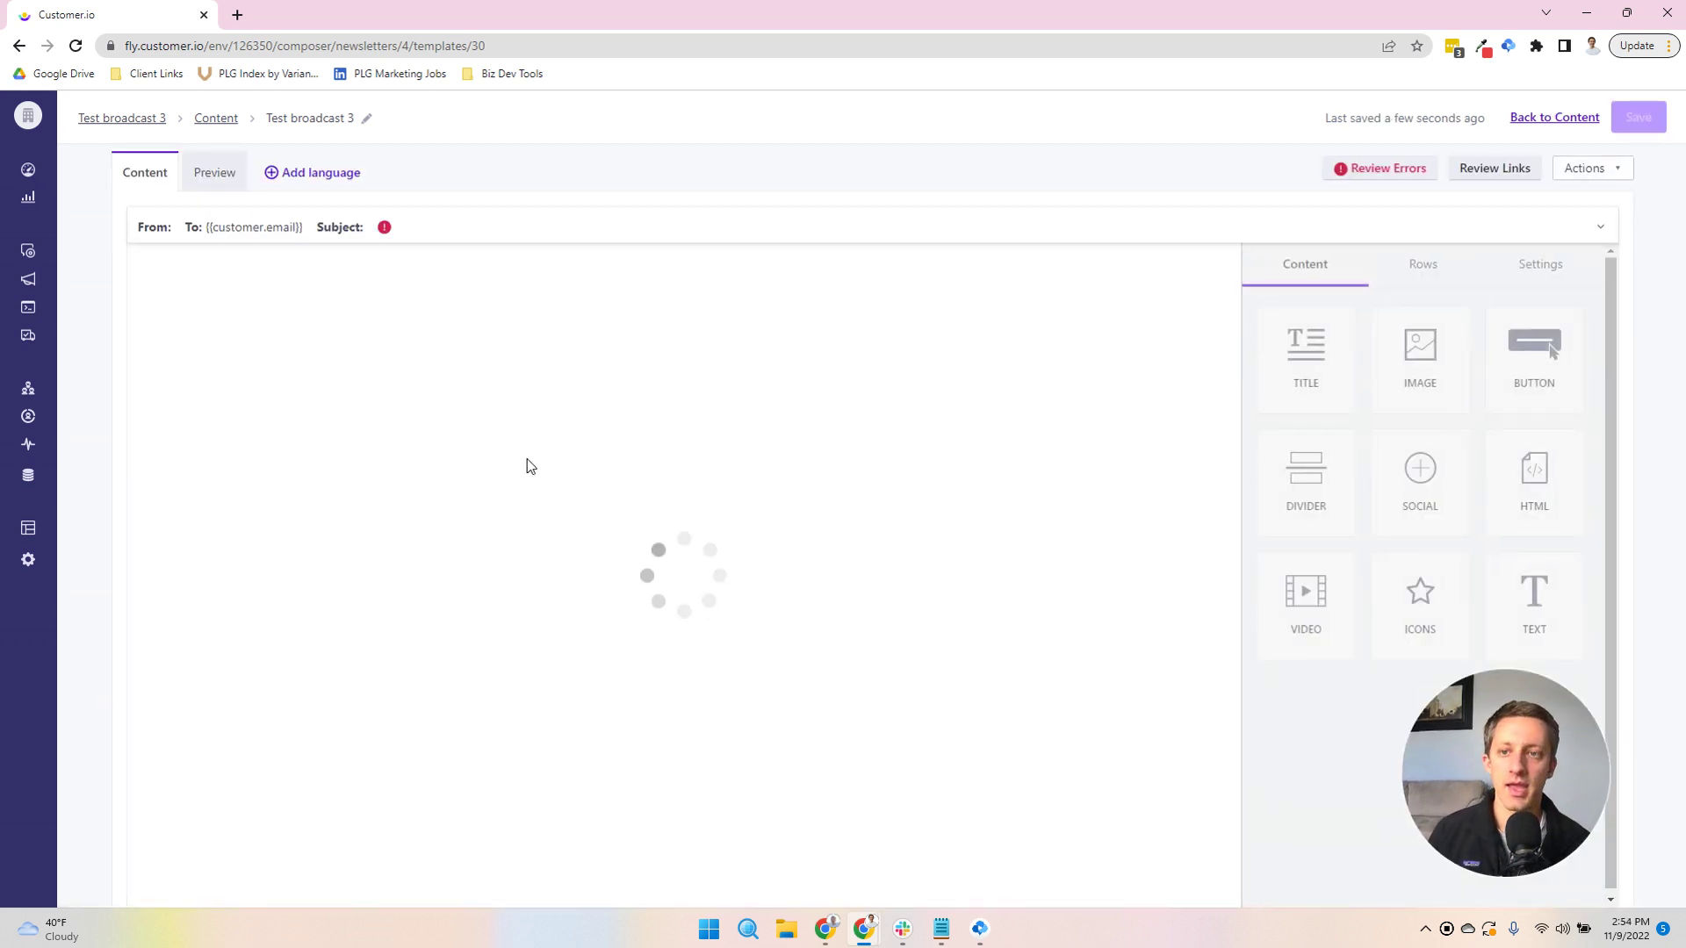
click(623, 240)
click(522, 326)
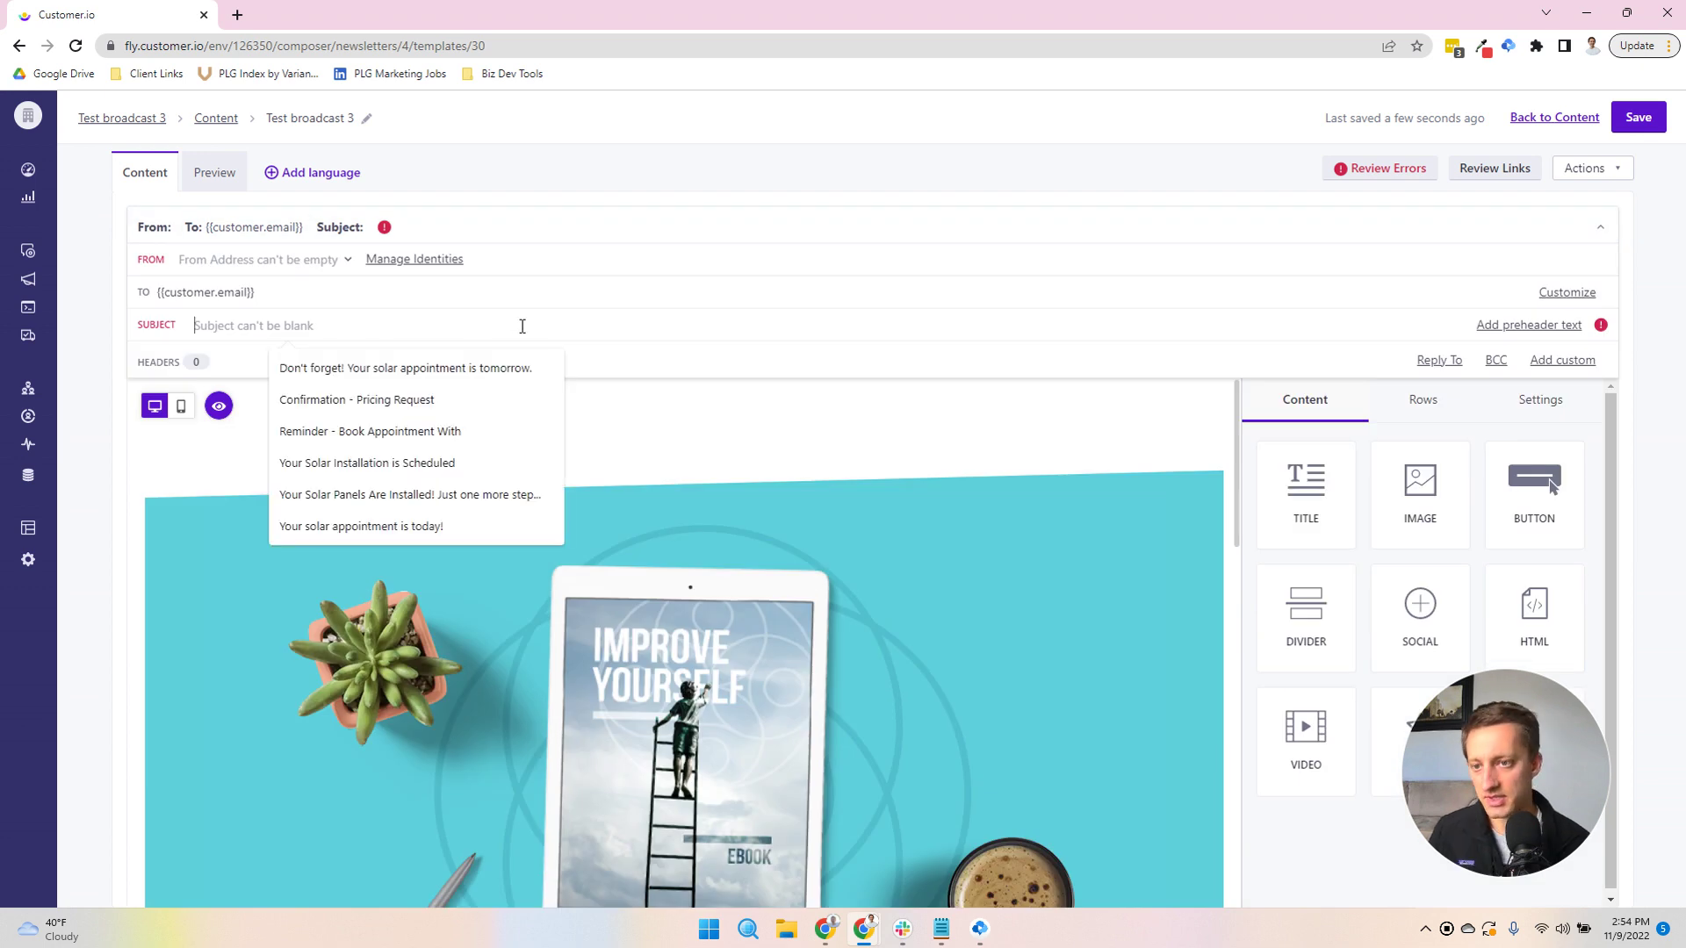
text(Hey )
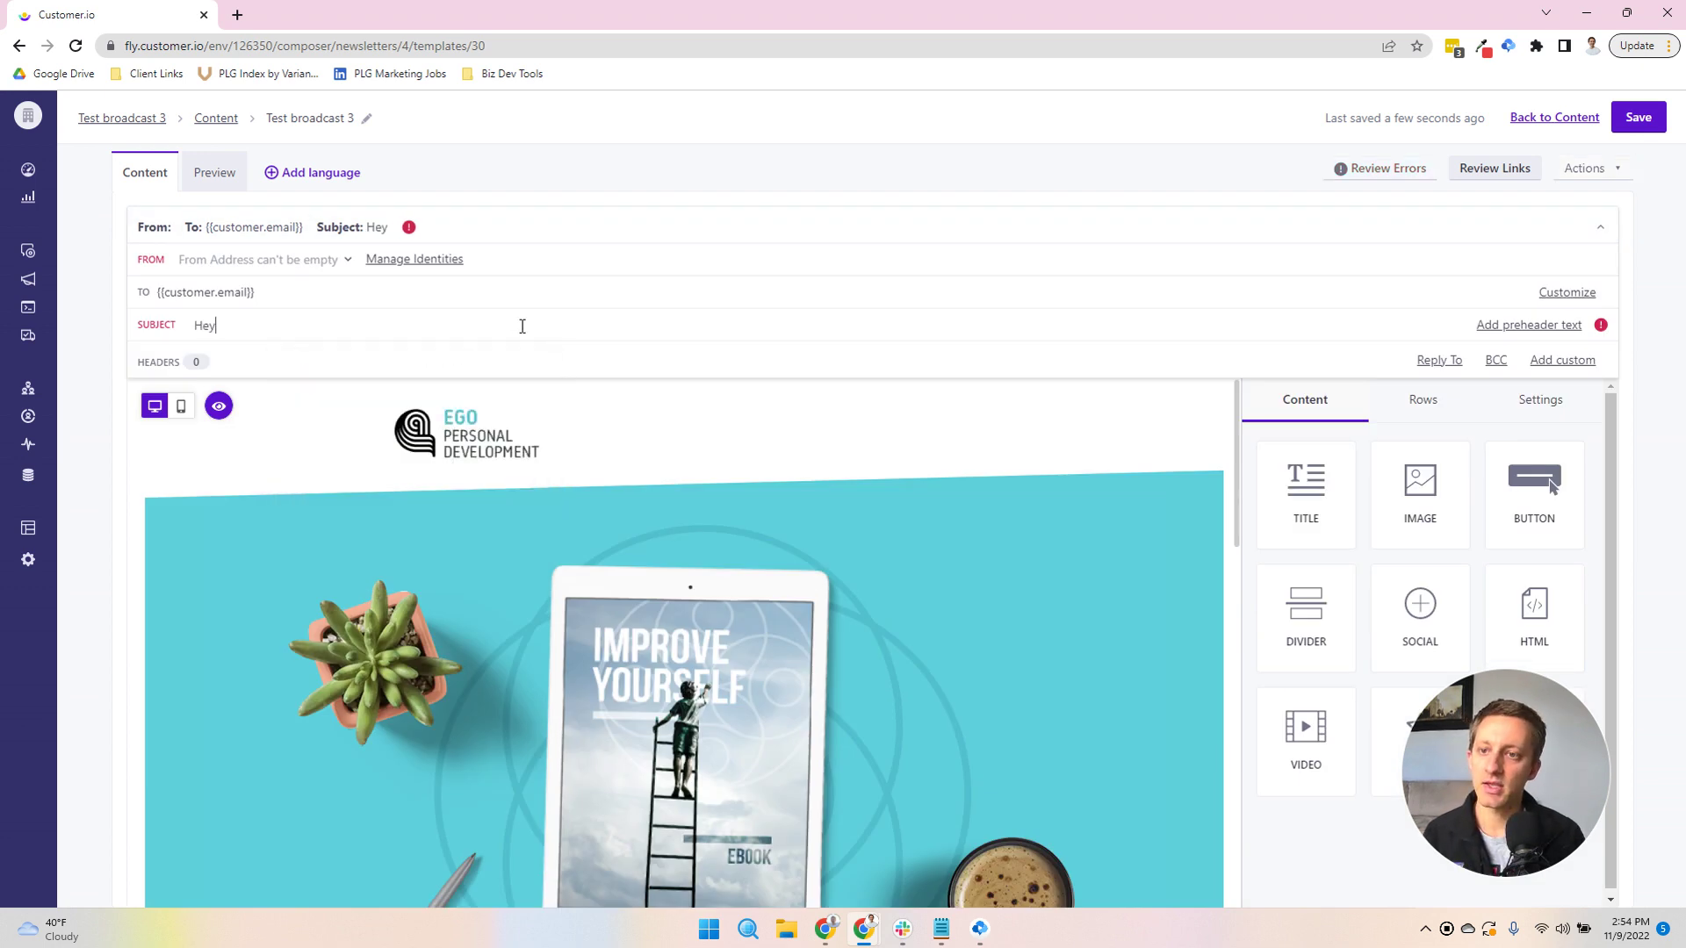
text(hope you're fine)
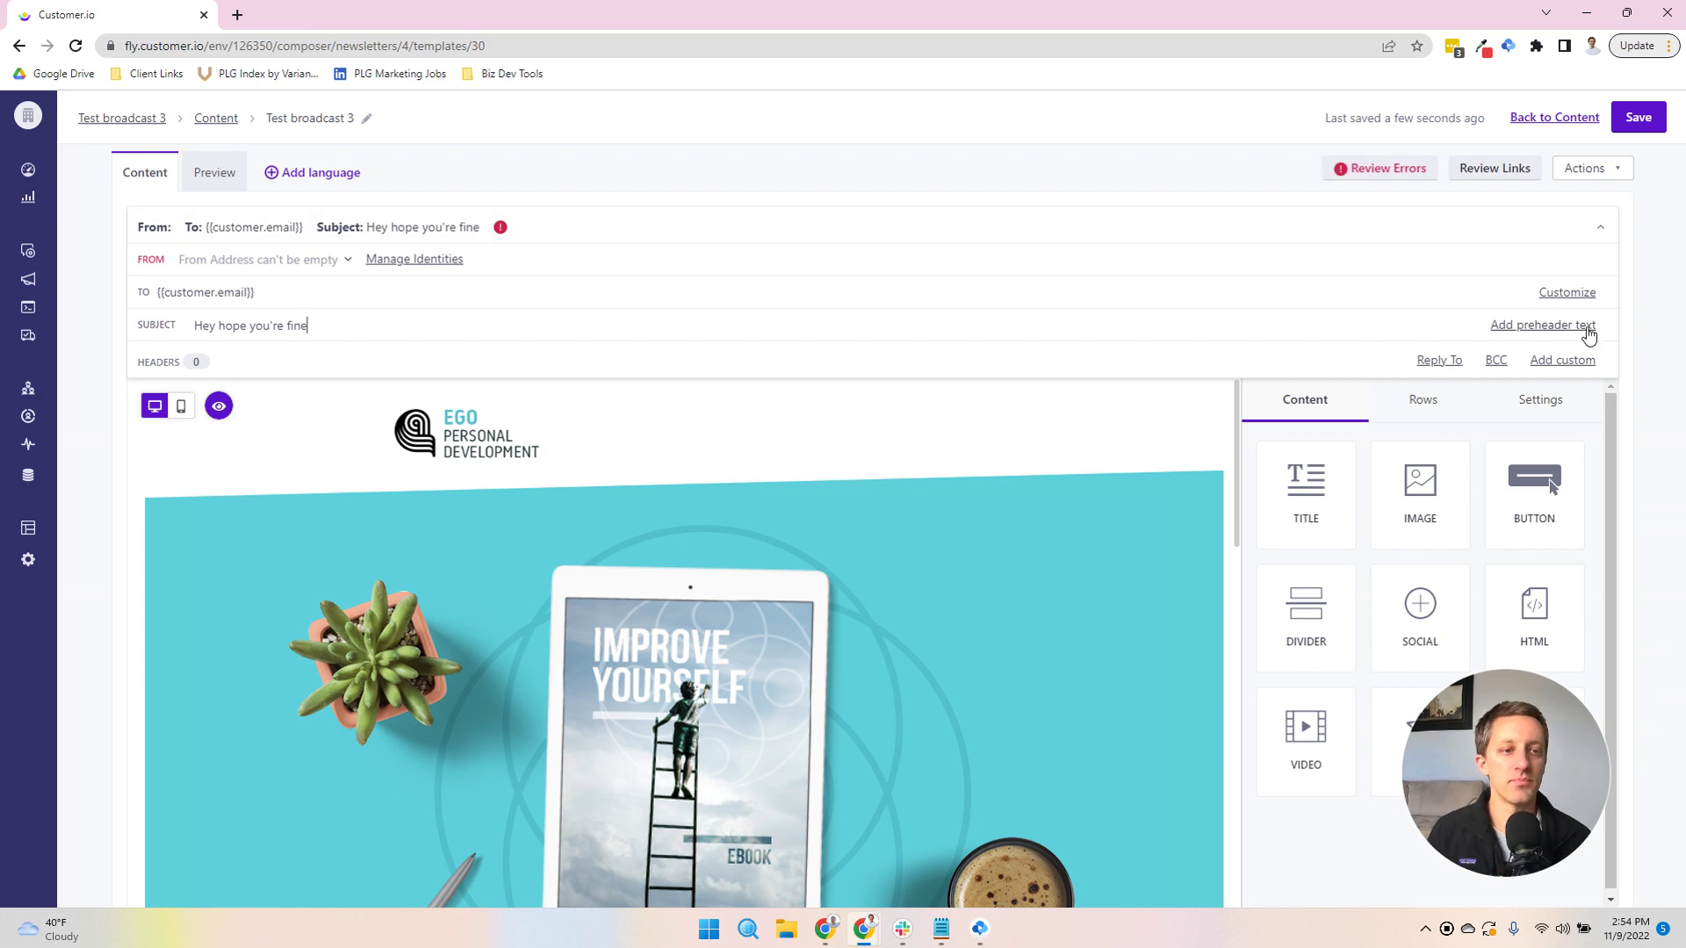
click(1632, 119)
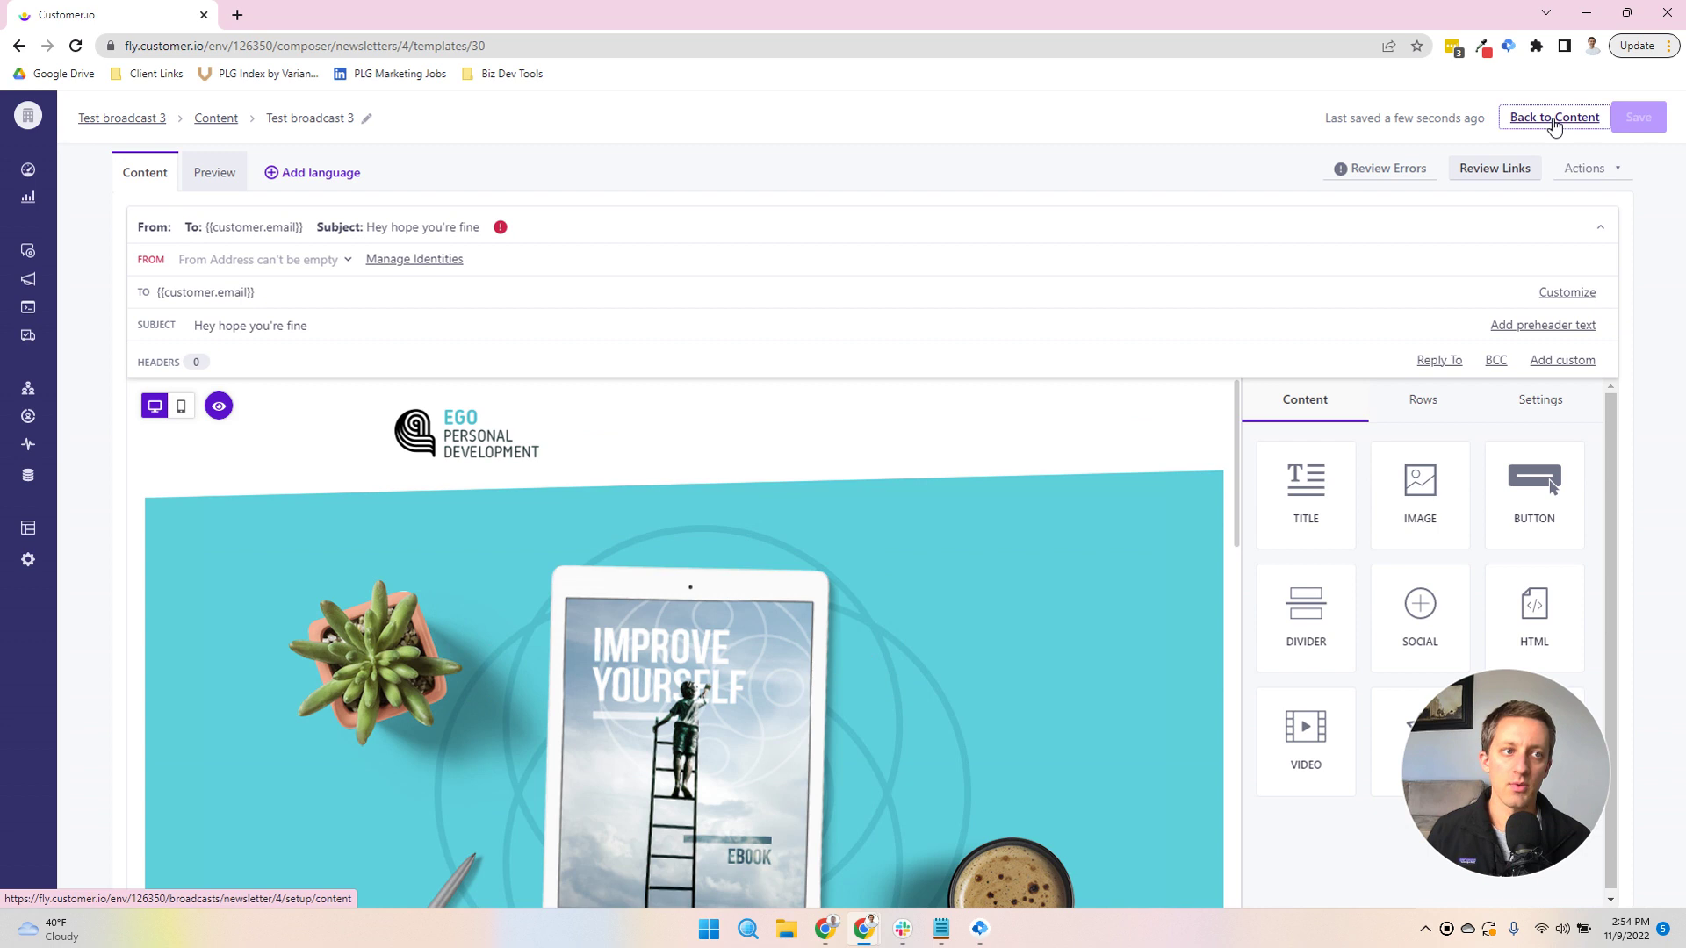
Back on the content step, add an A/B test with a 26% sample
click(1533, 118)
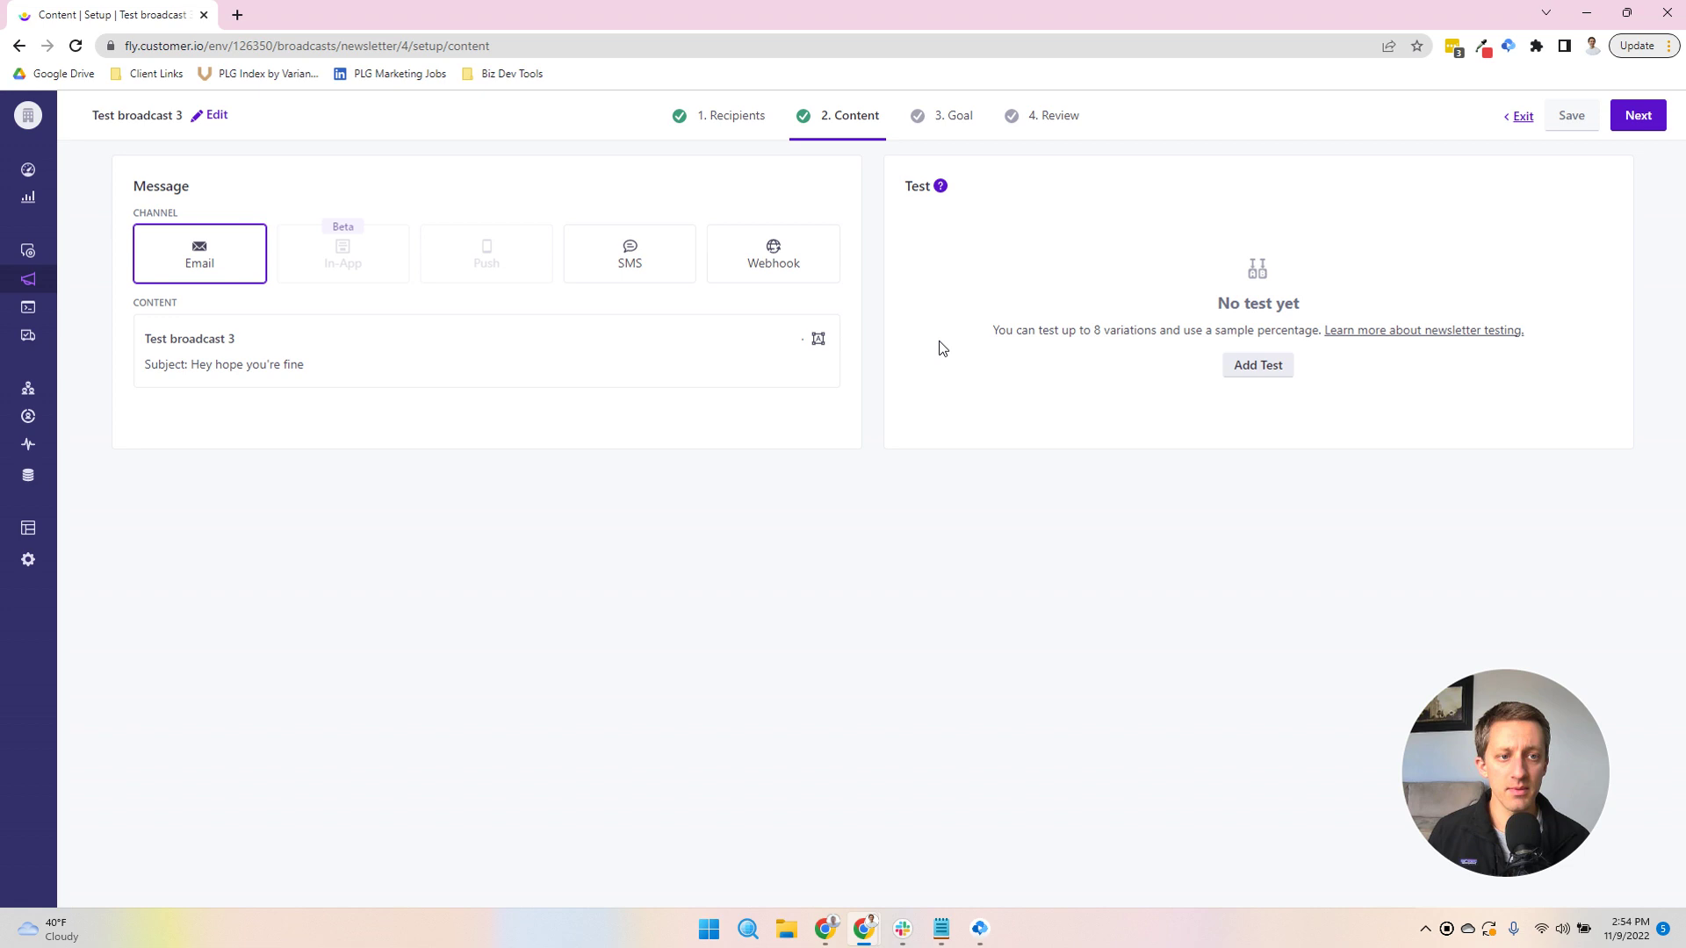
click(1258, 364)
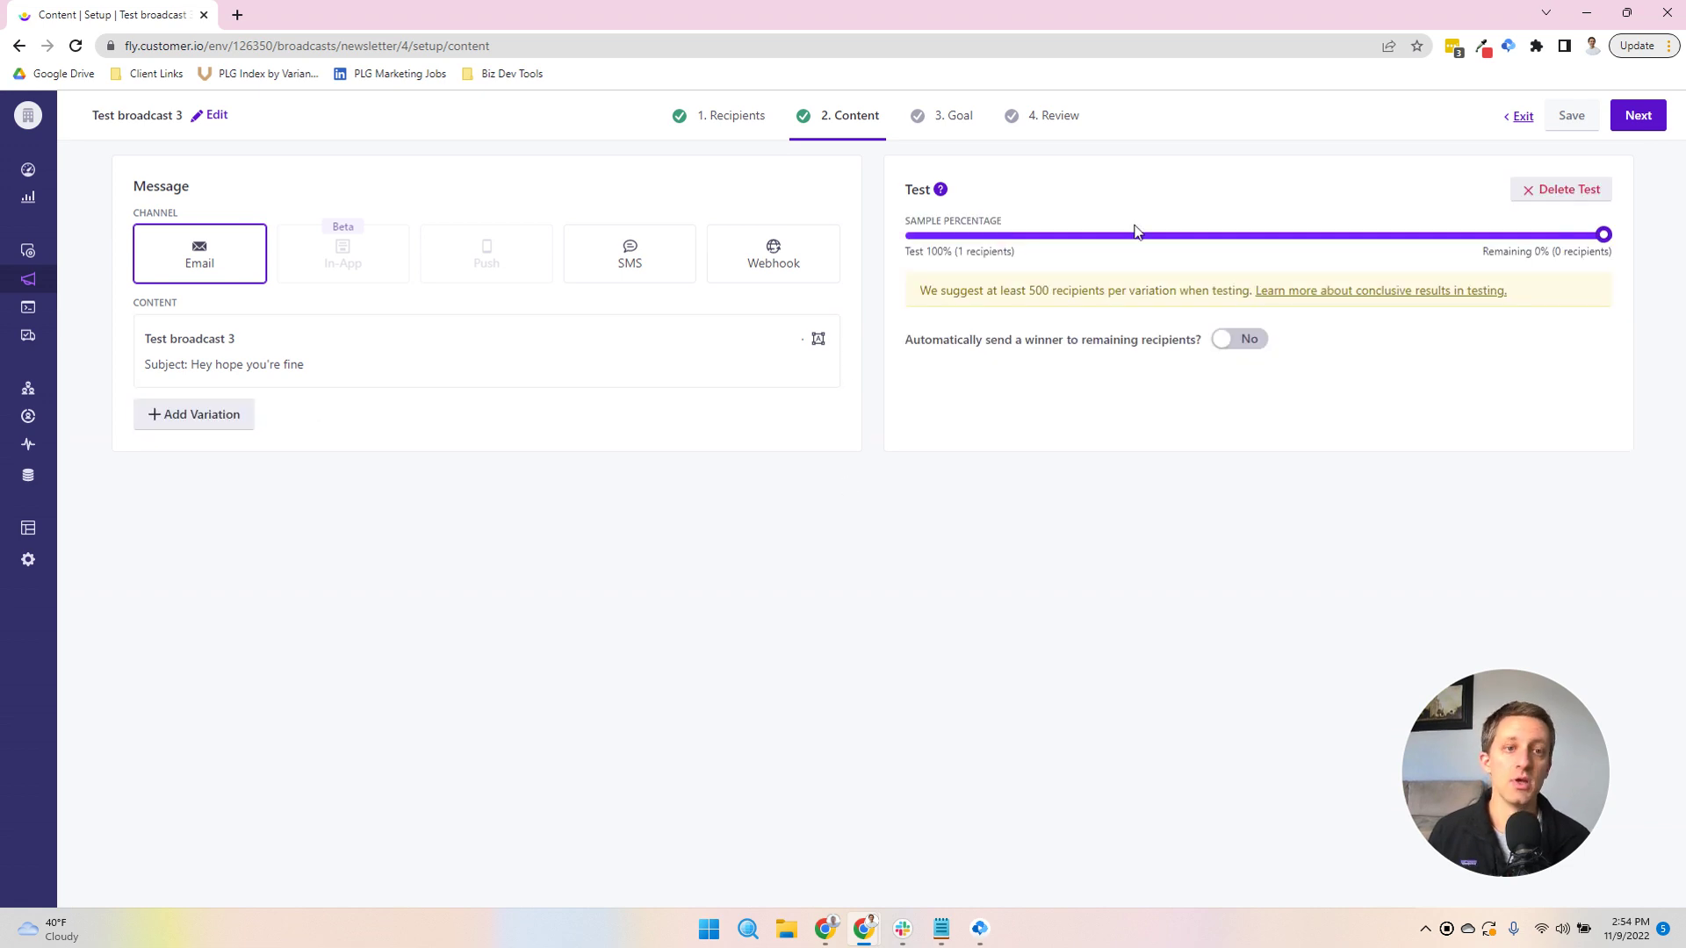
click(1089, 235)
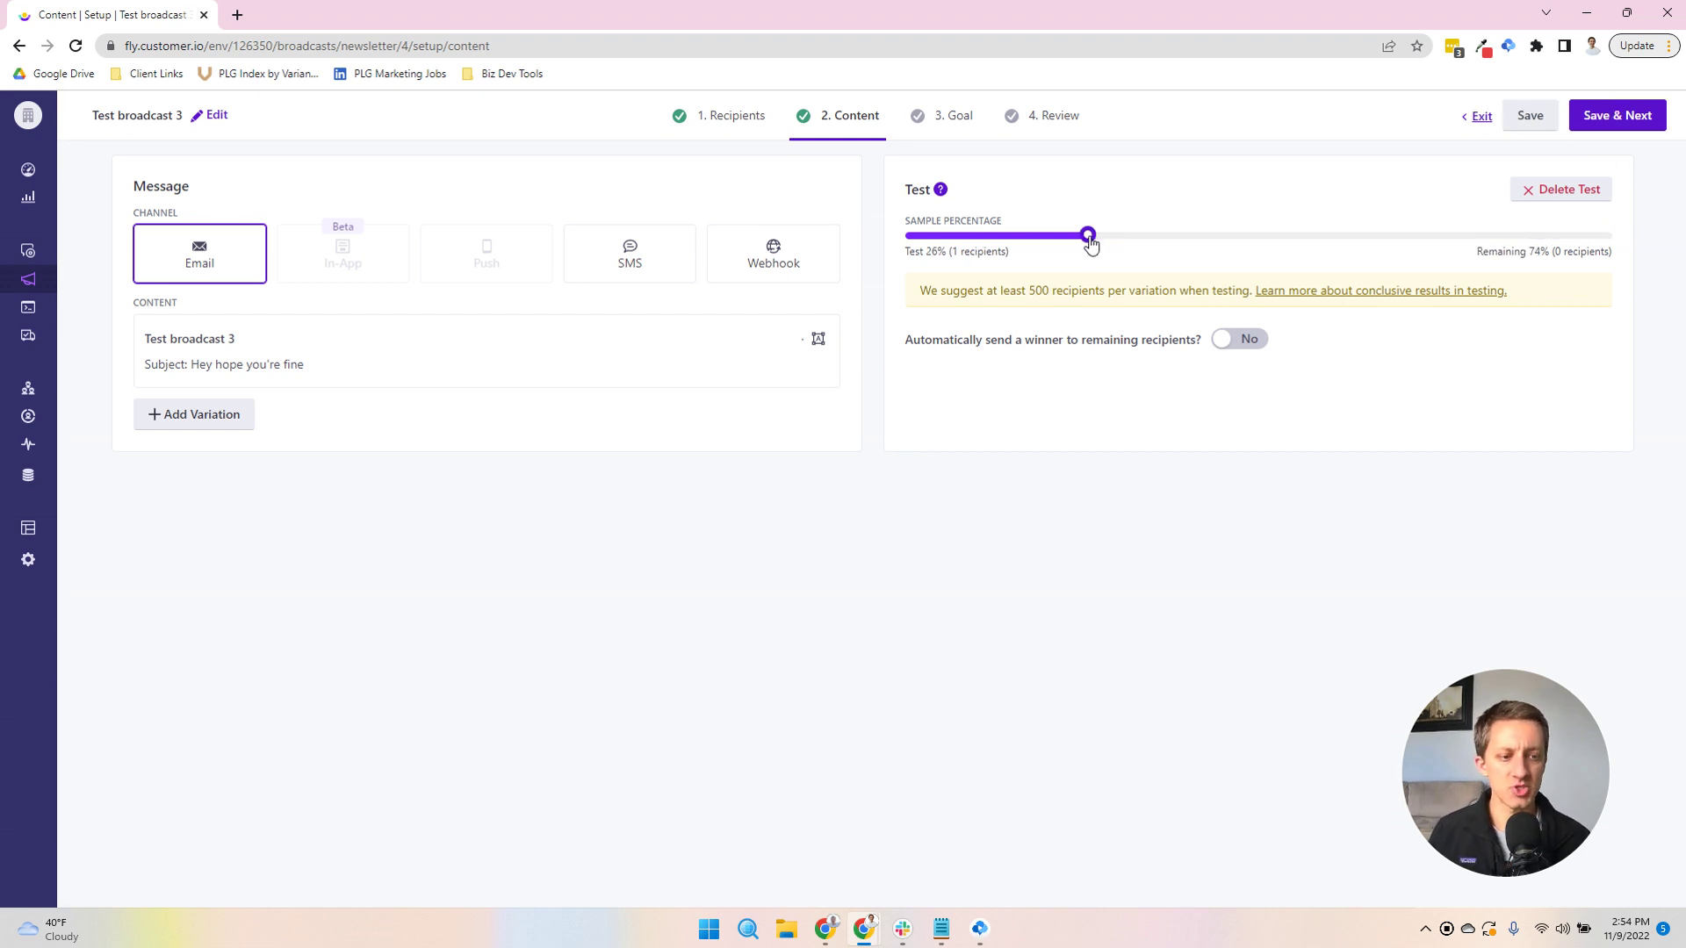
Add a second variation and name it 'Test broadcast 3 B'
click(207, 416)
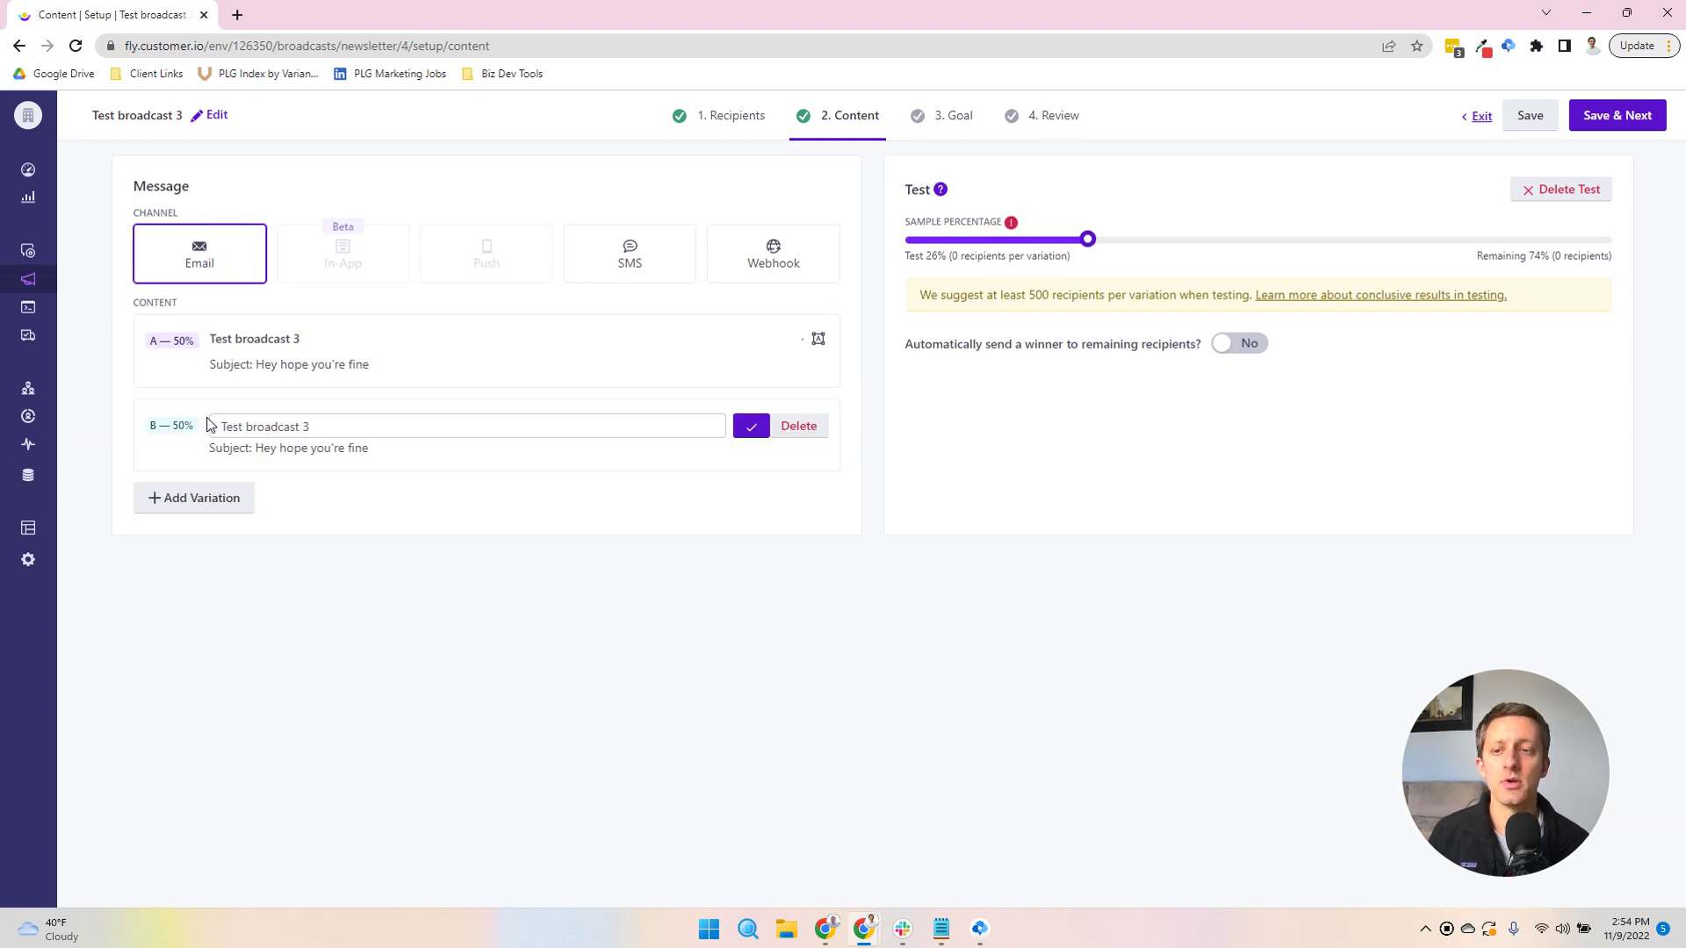
click(381, 429)
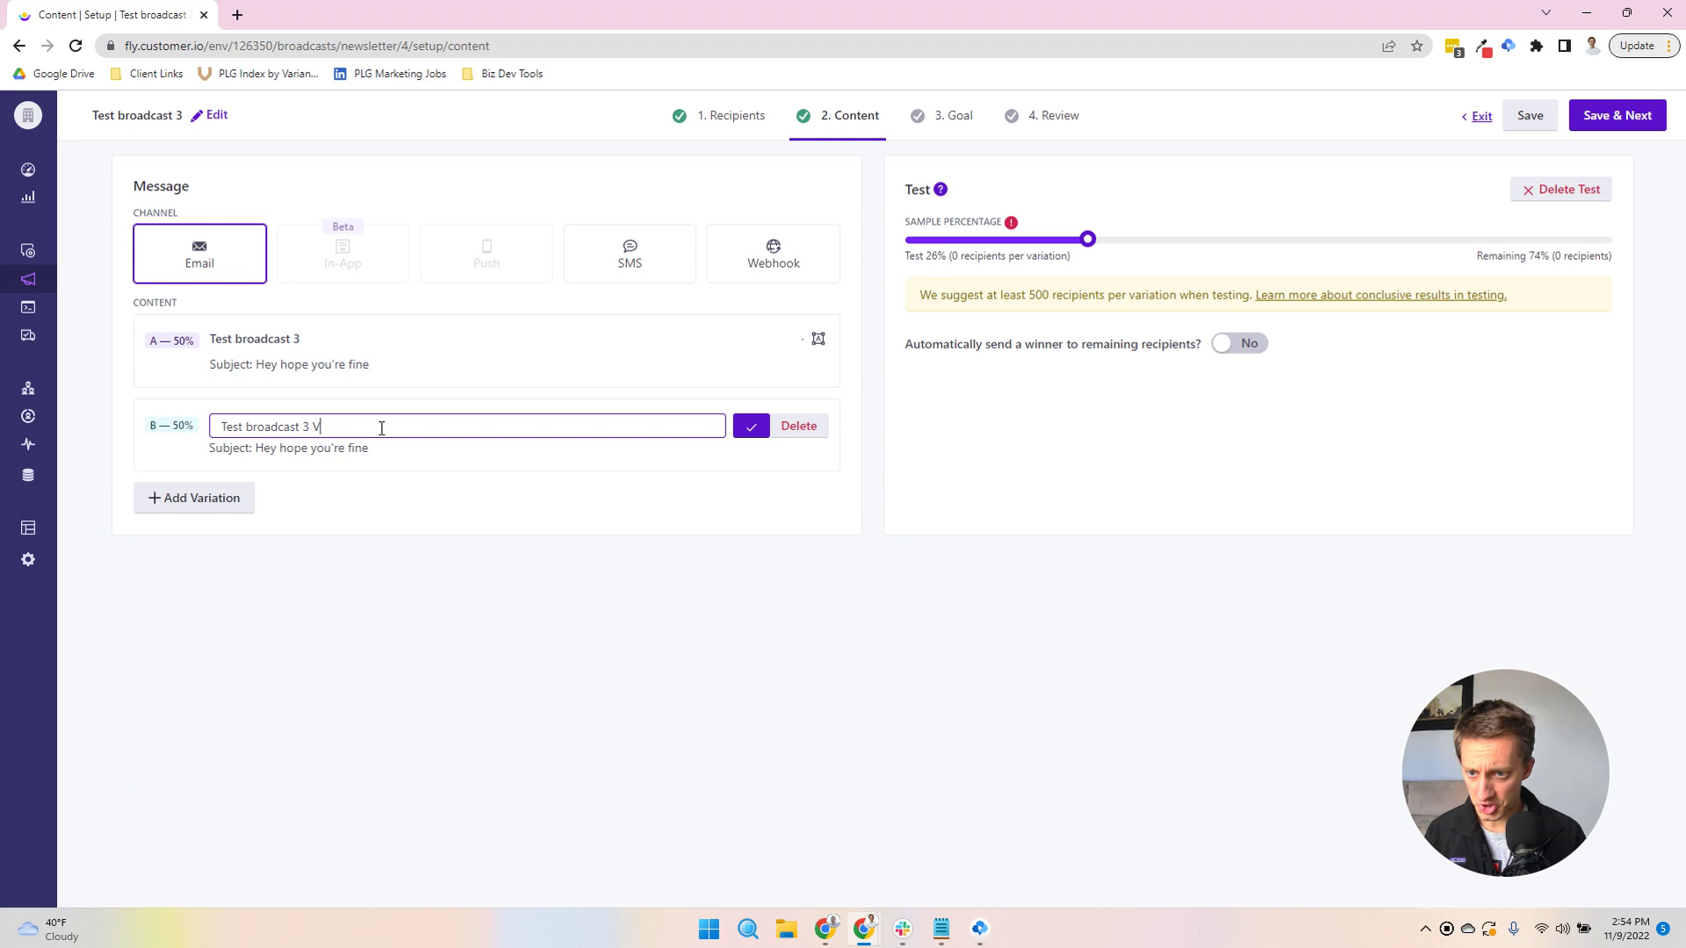
key(BackSpace)
text(B)
key(Return)
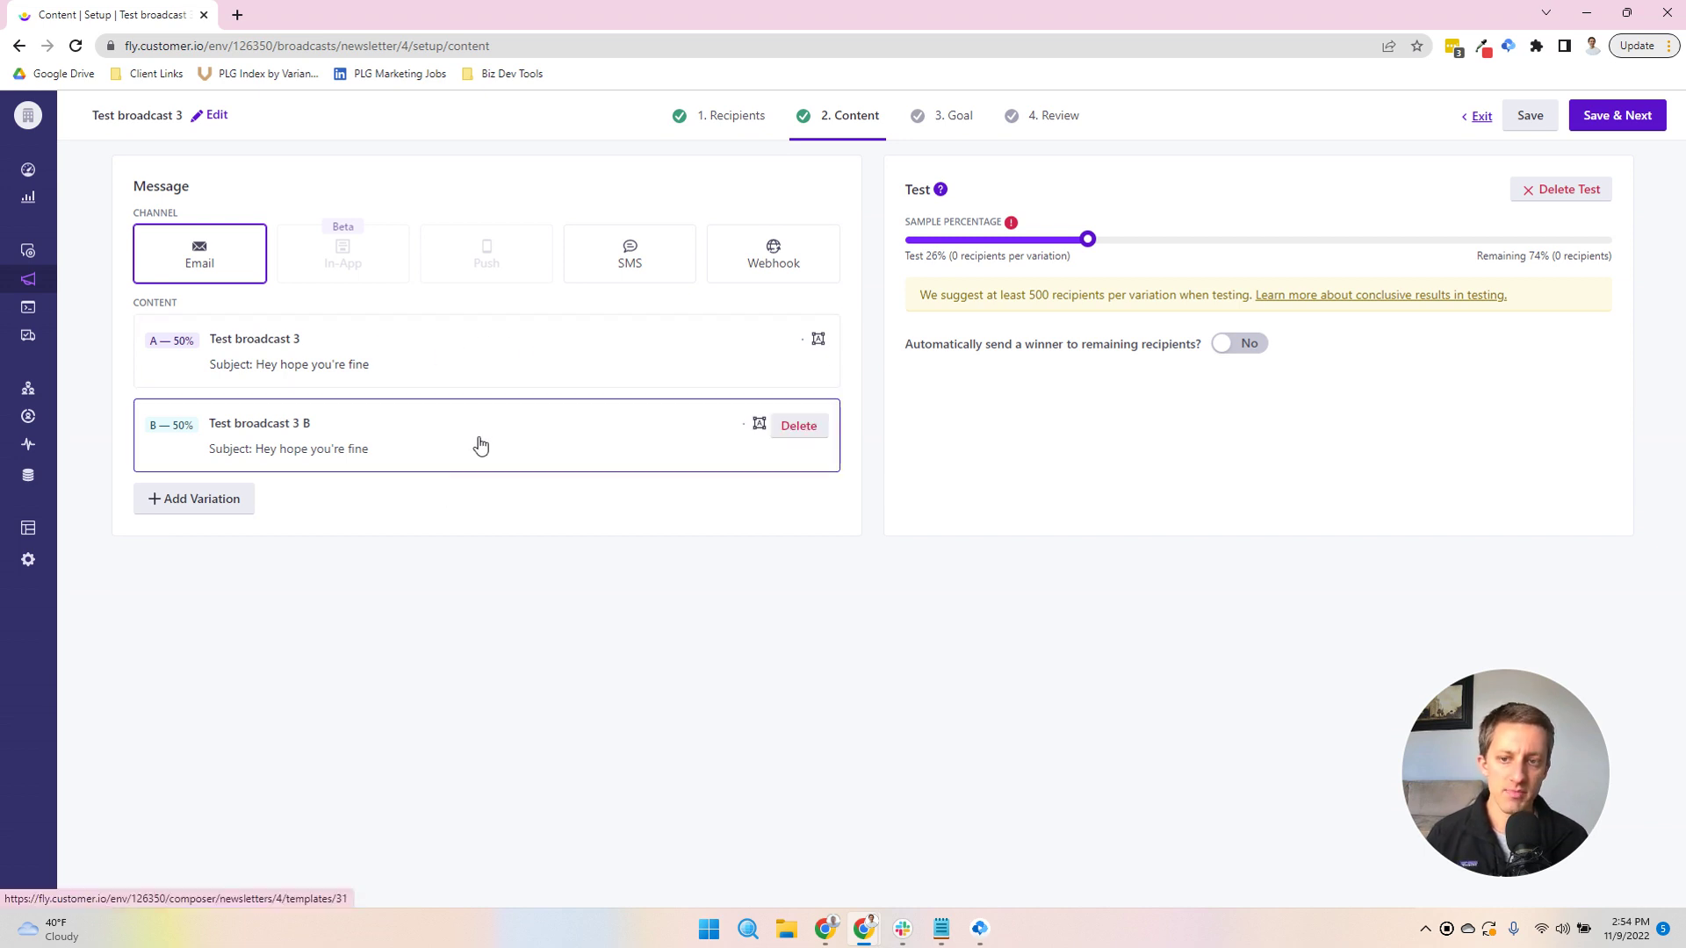
Add a third variation C, then delete it to keep A and B at 50% each
click(186, 501)
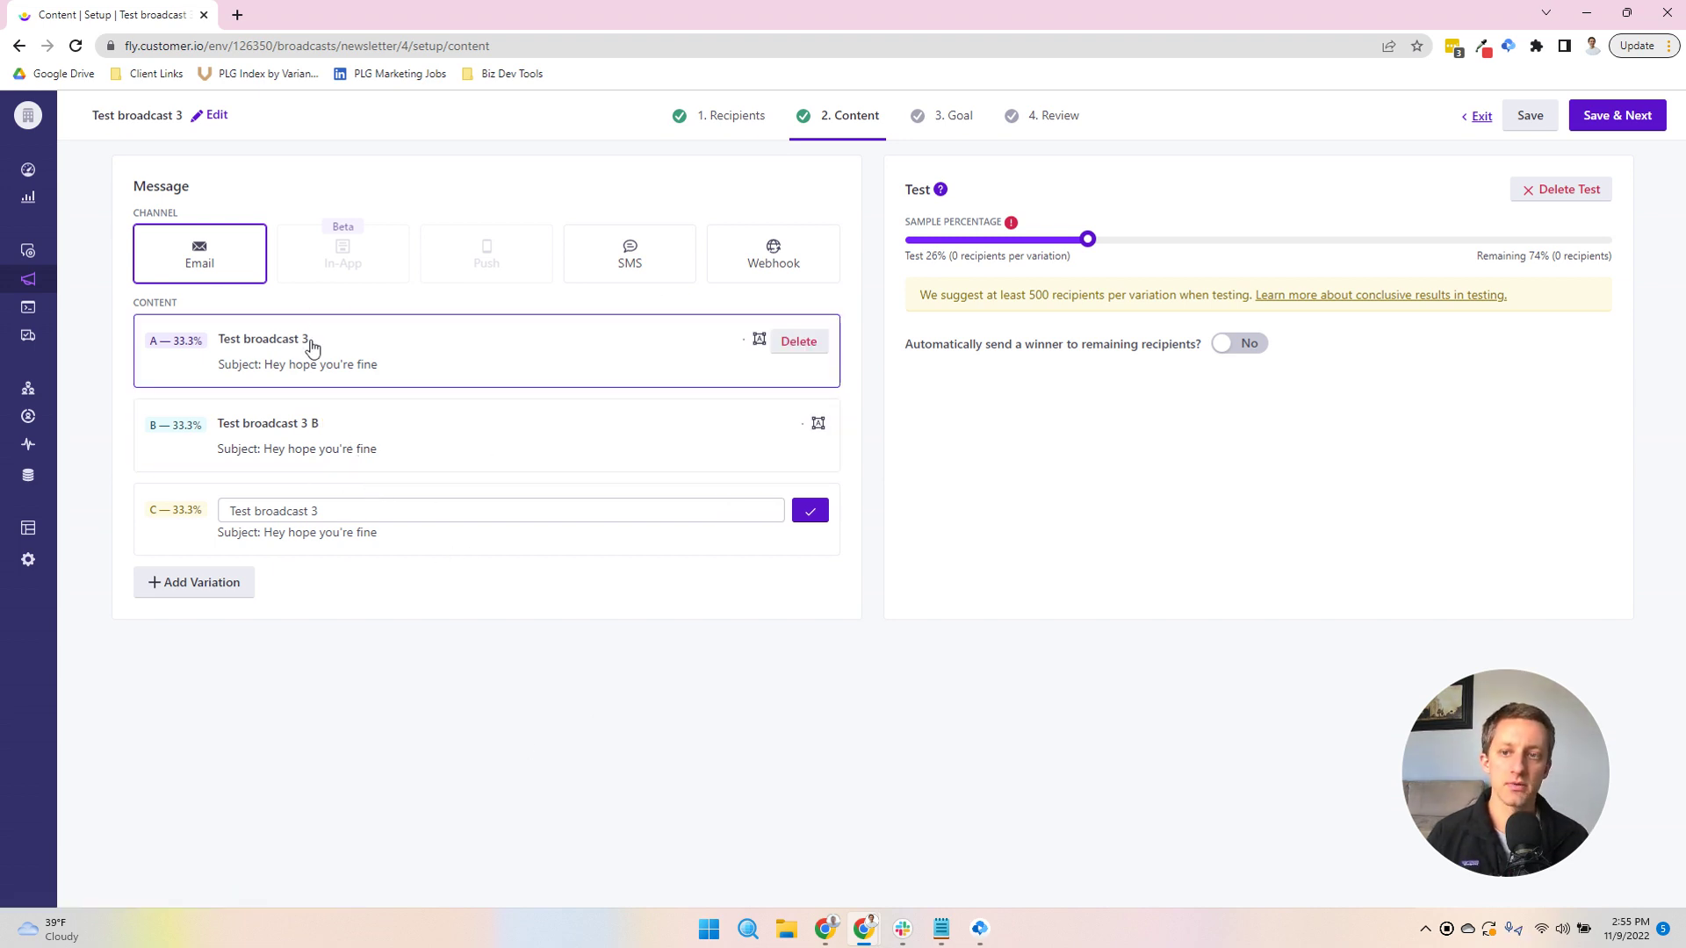
click(787, 514)
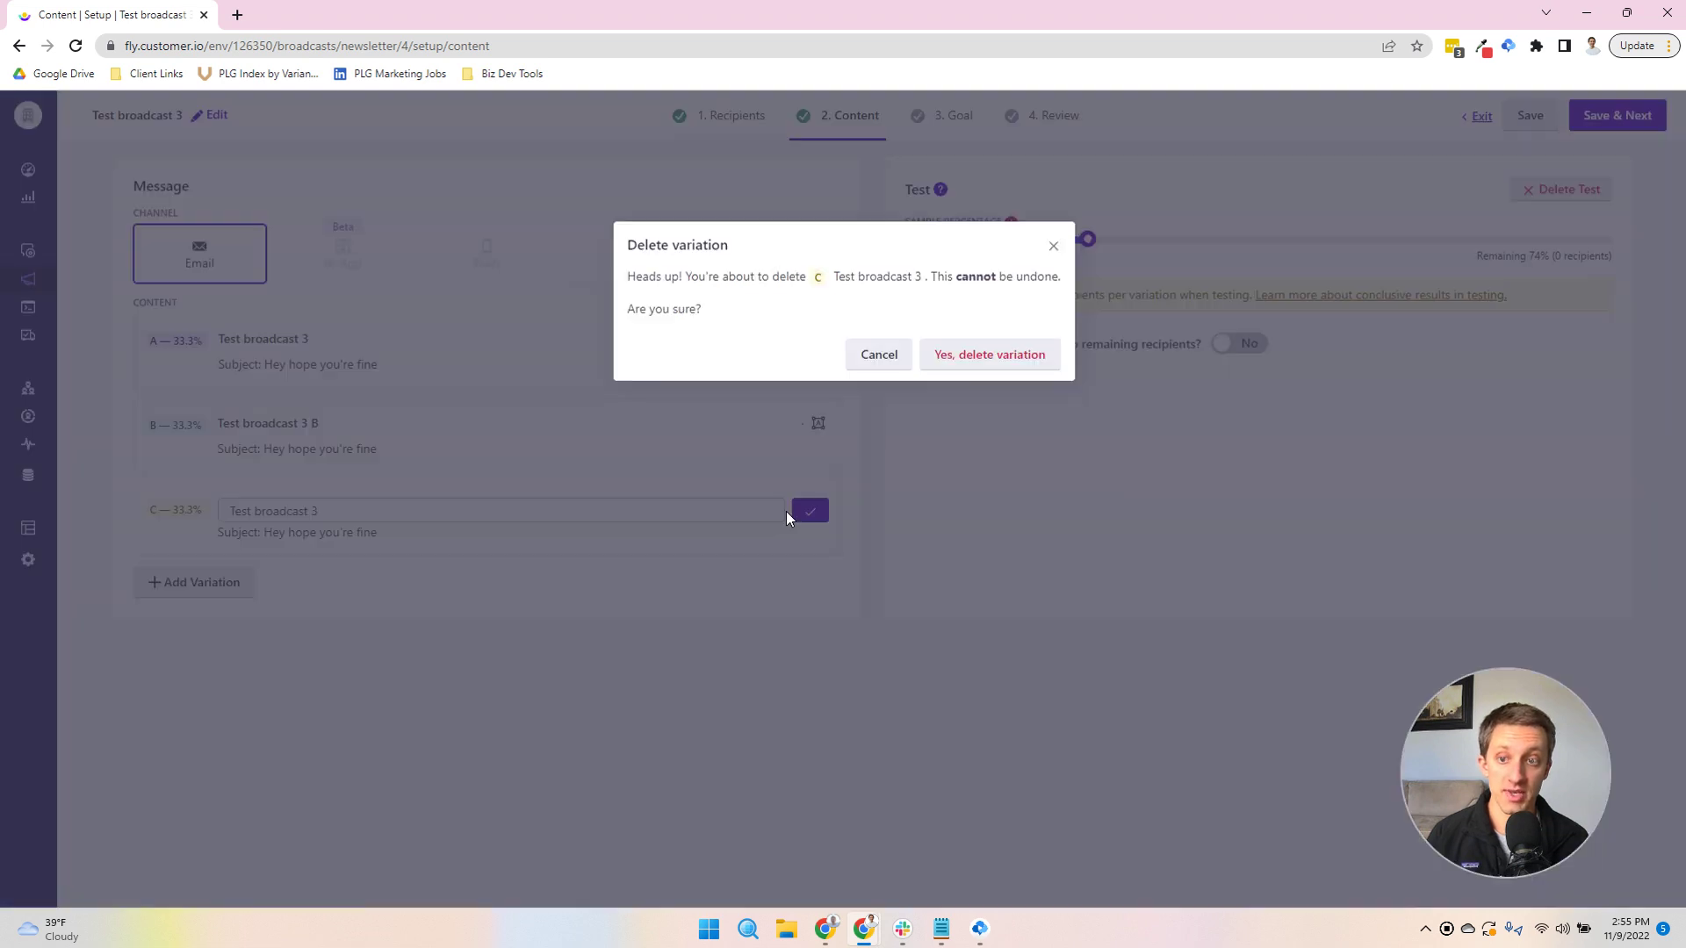
click(990, 358)
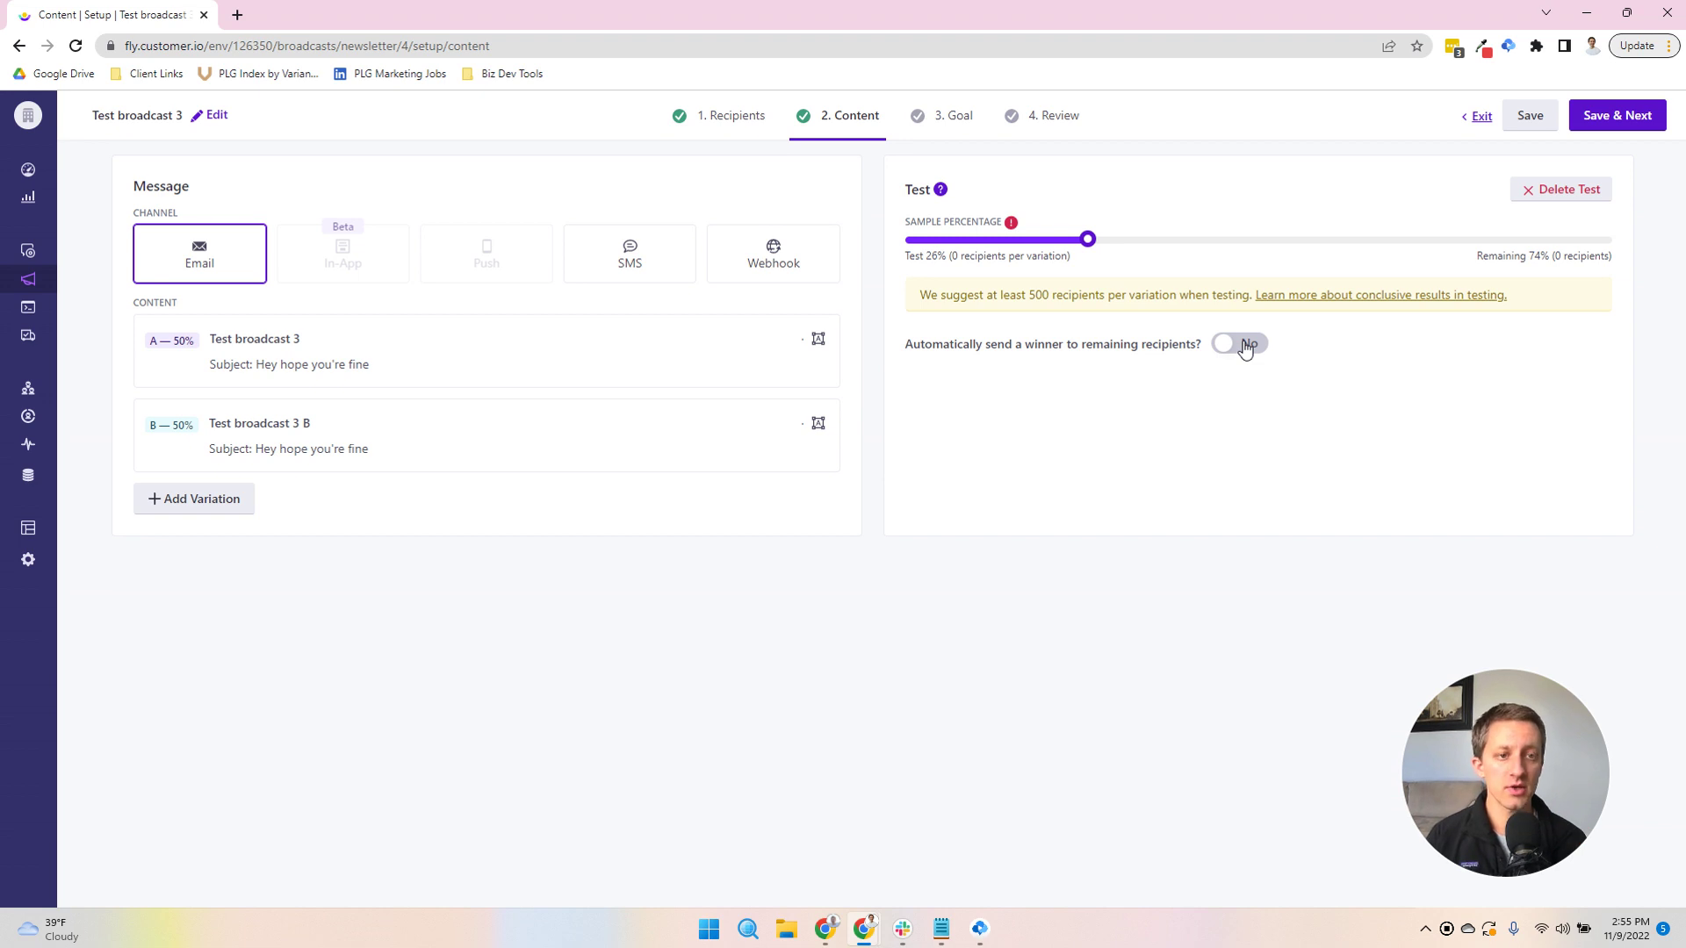
Turn on Automatically send a winner, with metric By open rate and a 1-hour wait
click(1246, 347)
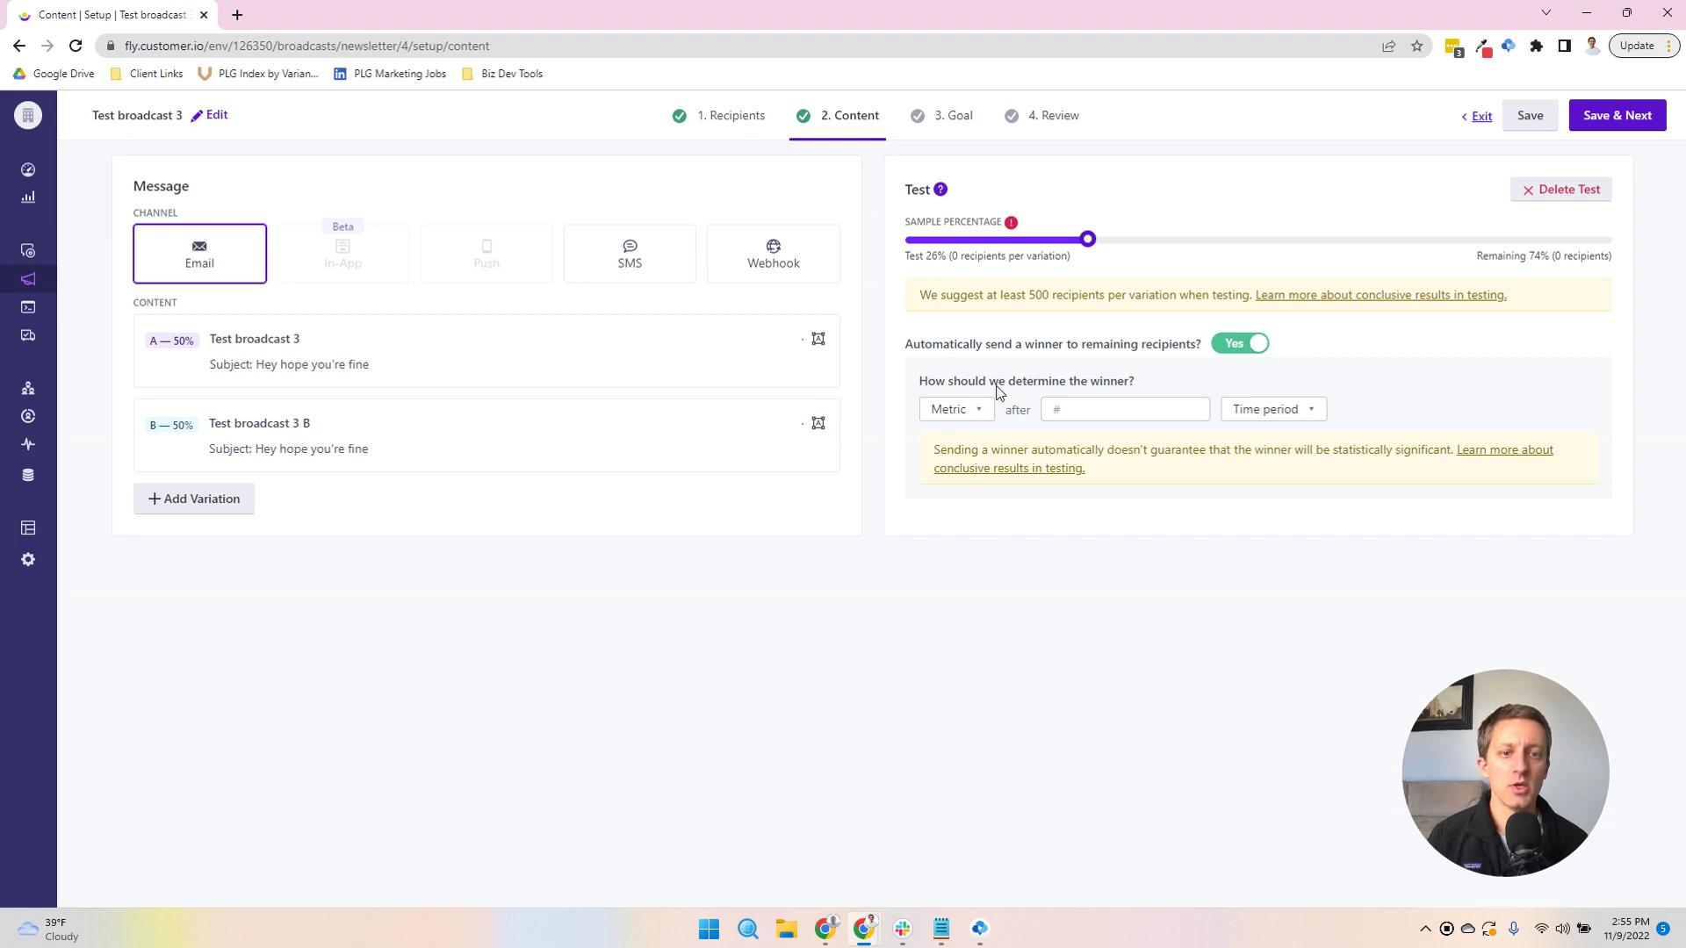
click(962, 410)
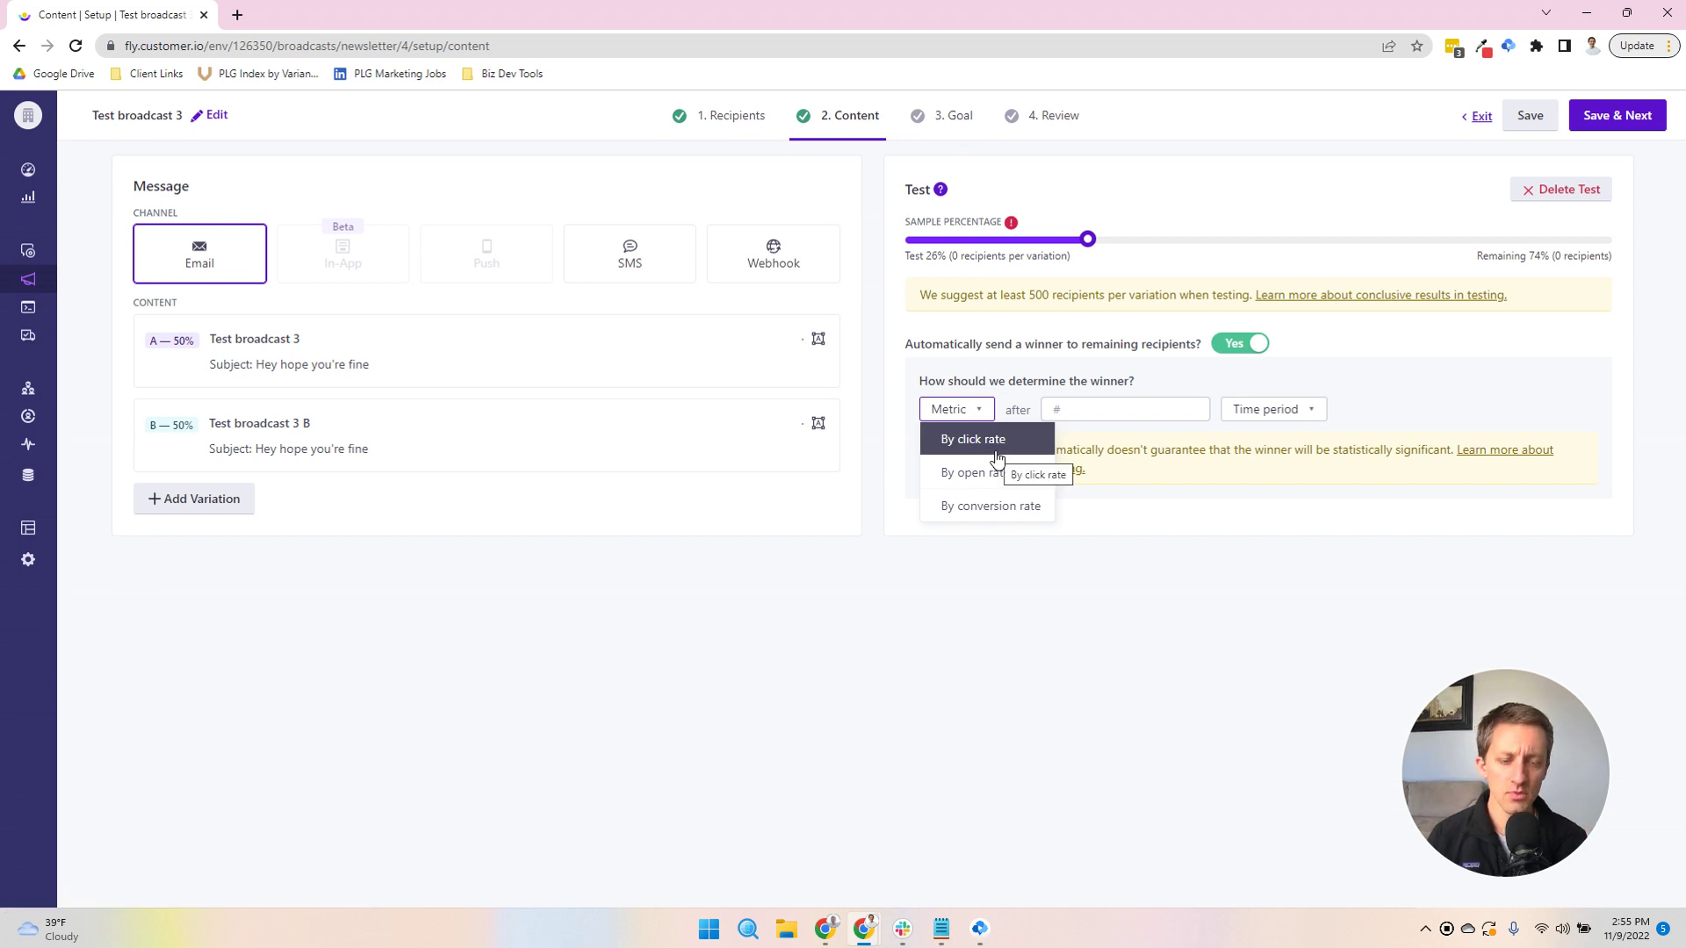
click(1092, 410)
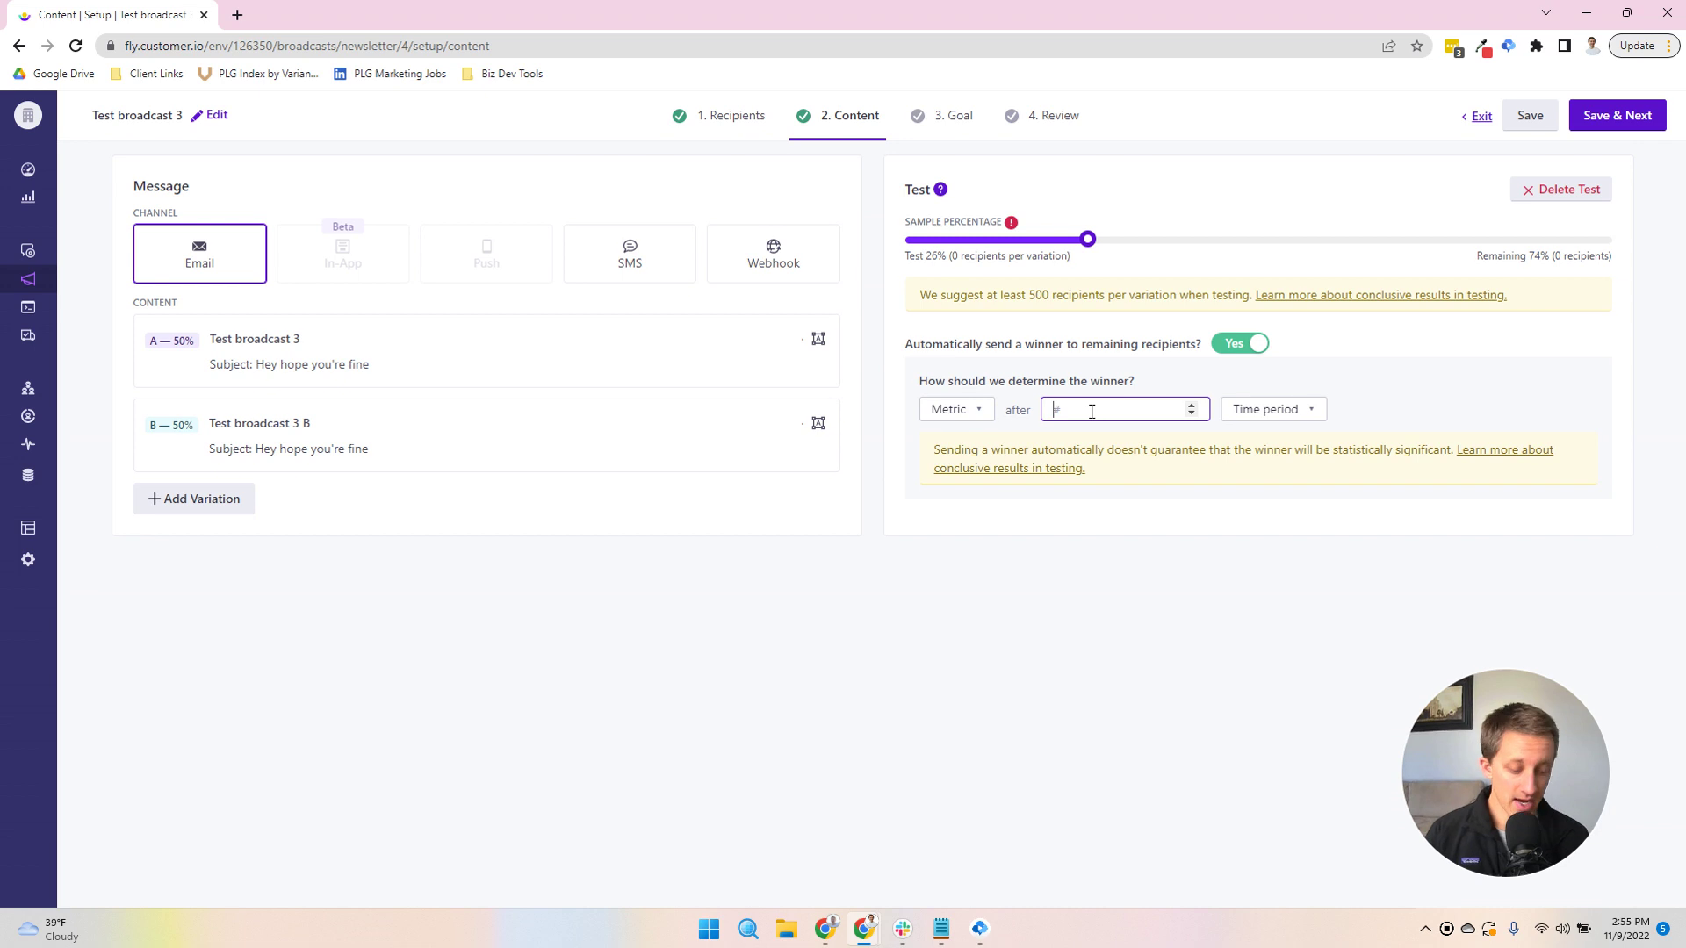
click(966, 411)
click(970, 468)
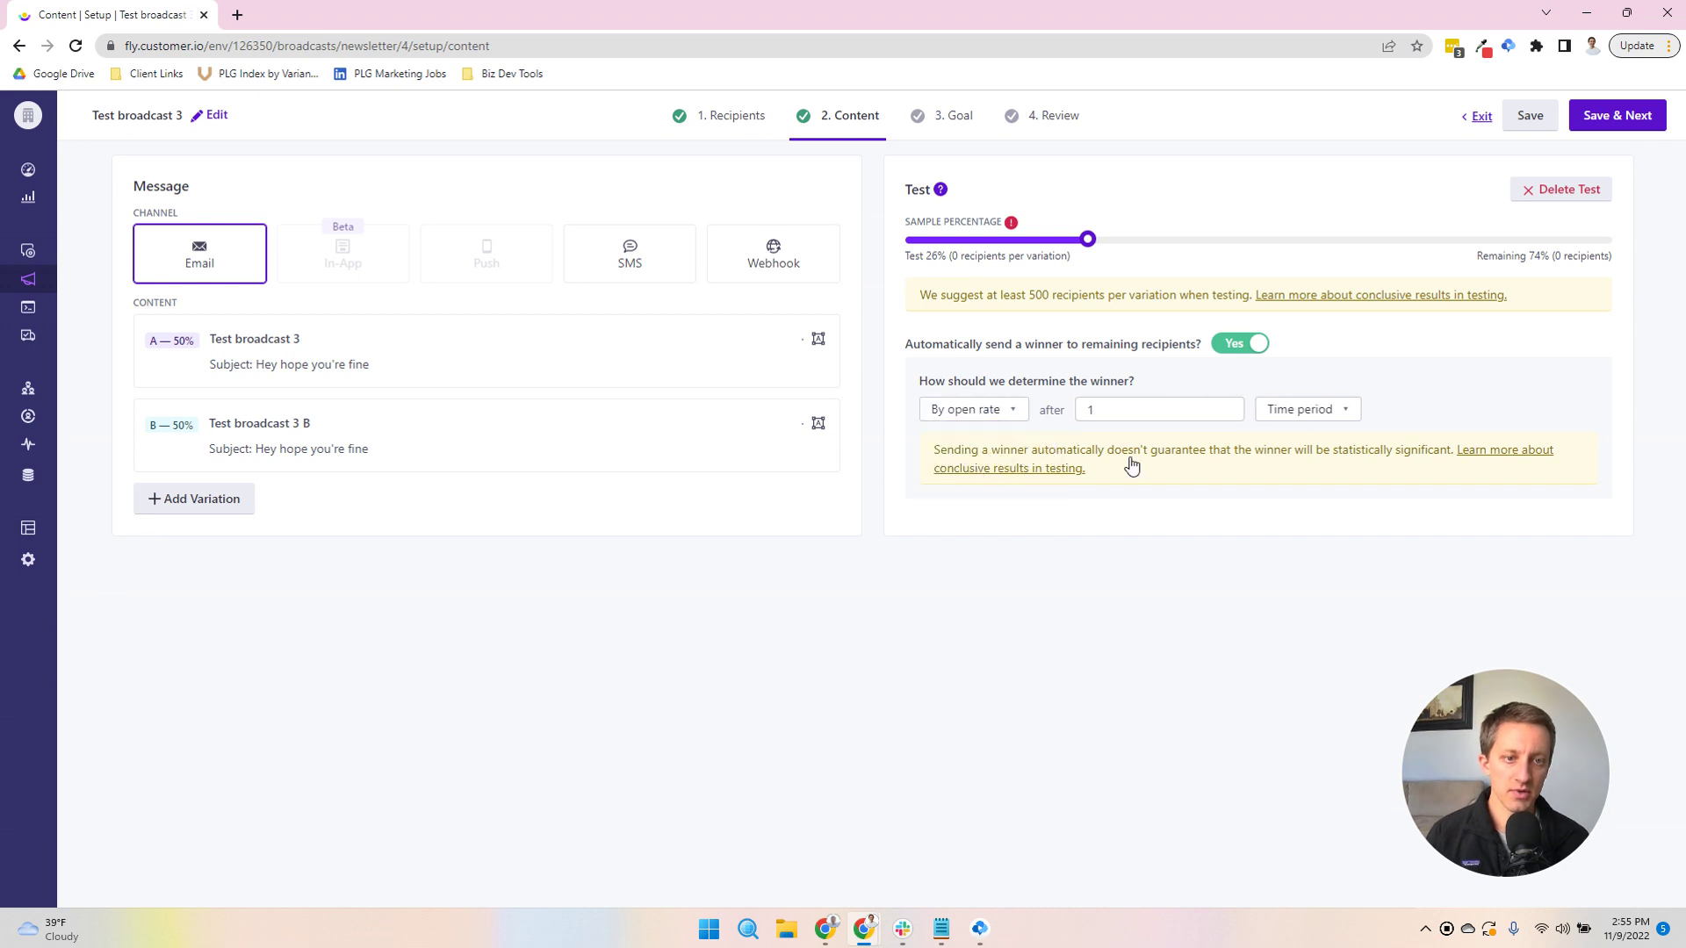
click(1326, 413)
click(1317, 437)
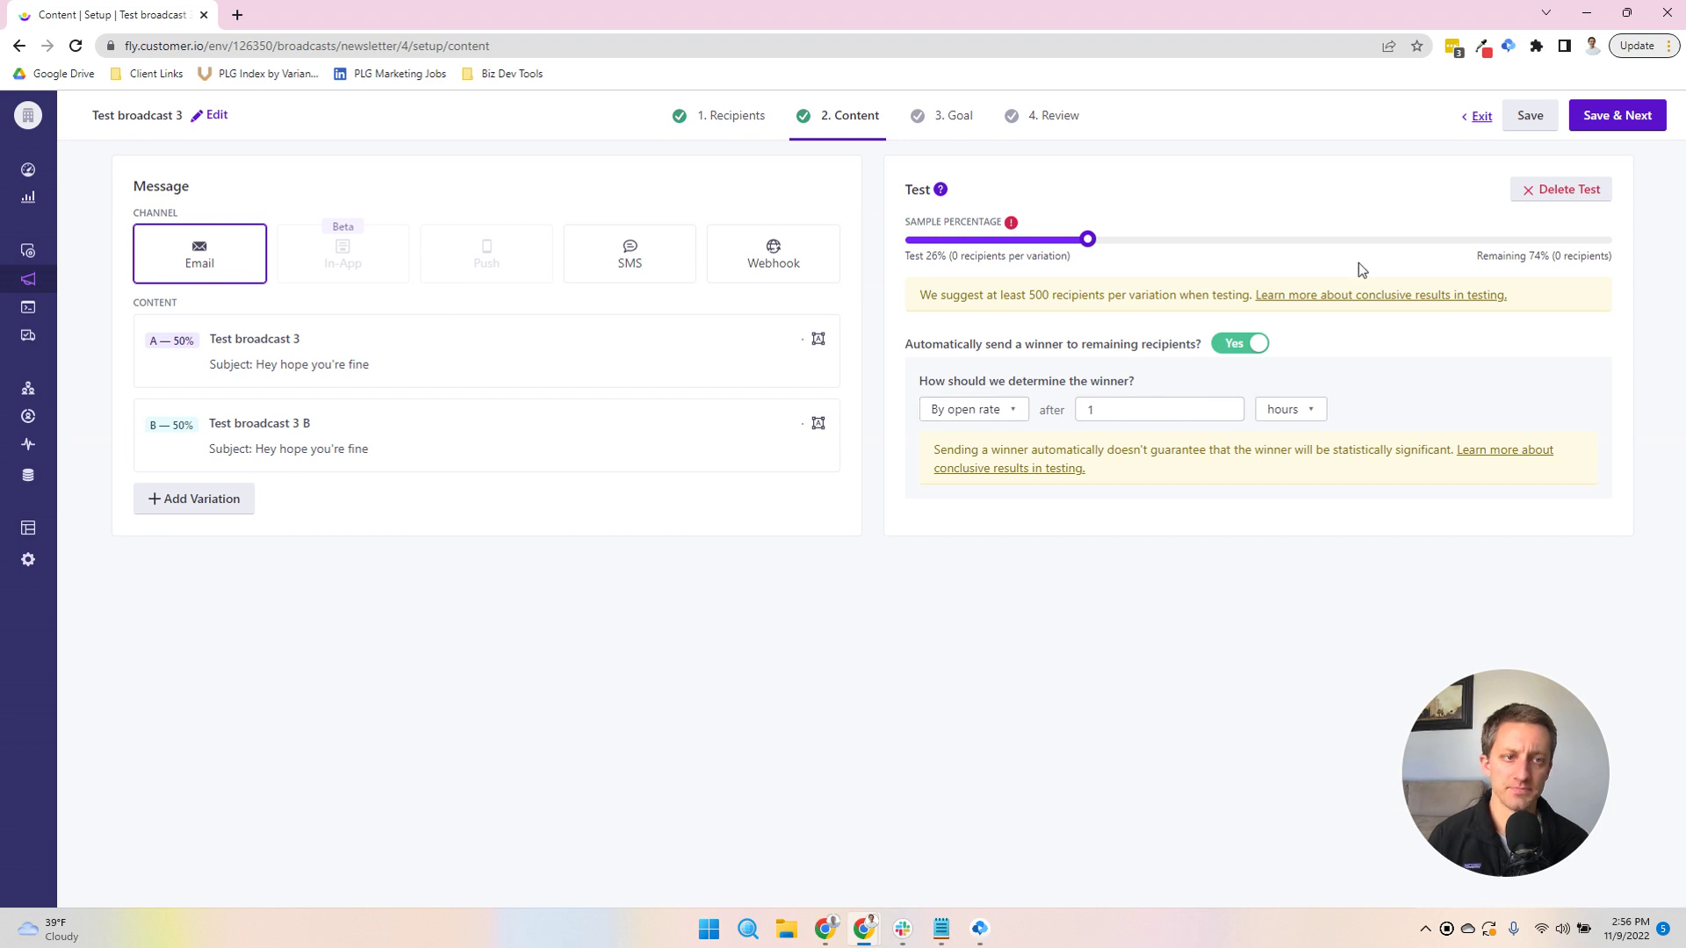
Add a conversion goal: enters segment Paying Customers within 1 week of opening, and save
click(1618, 115)
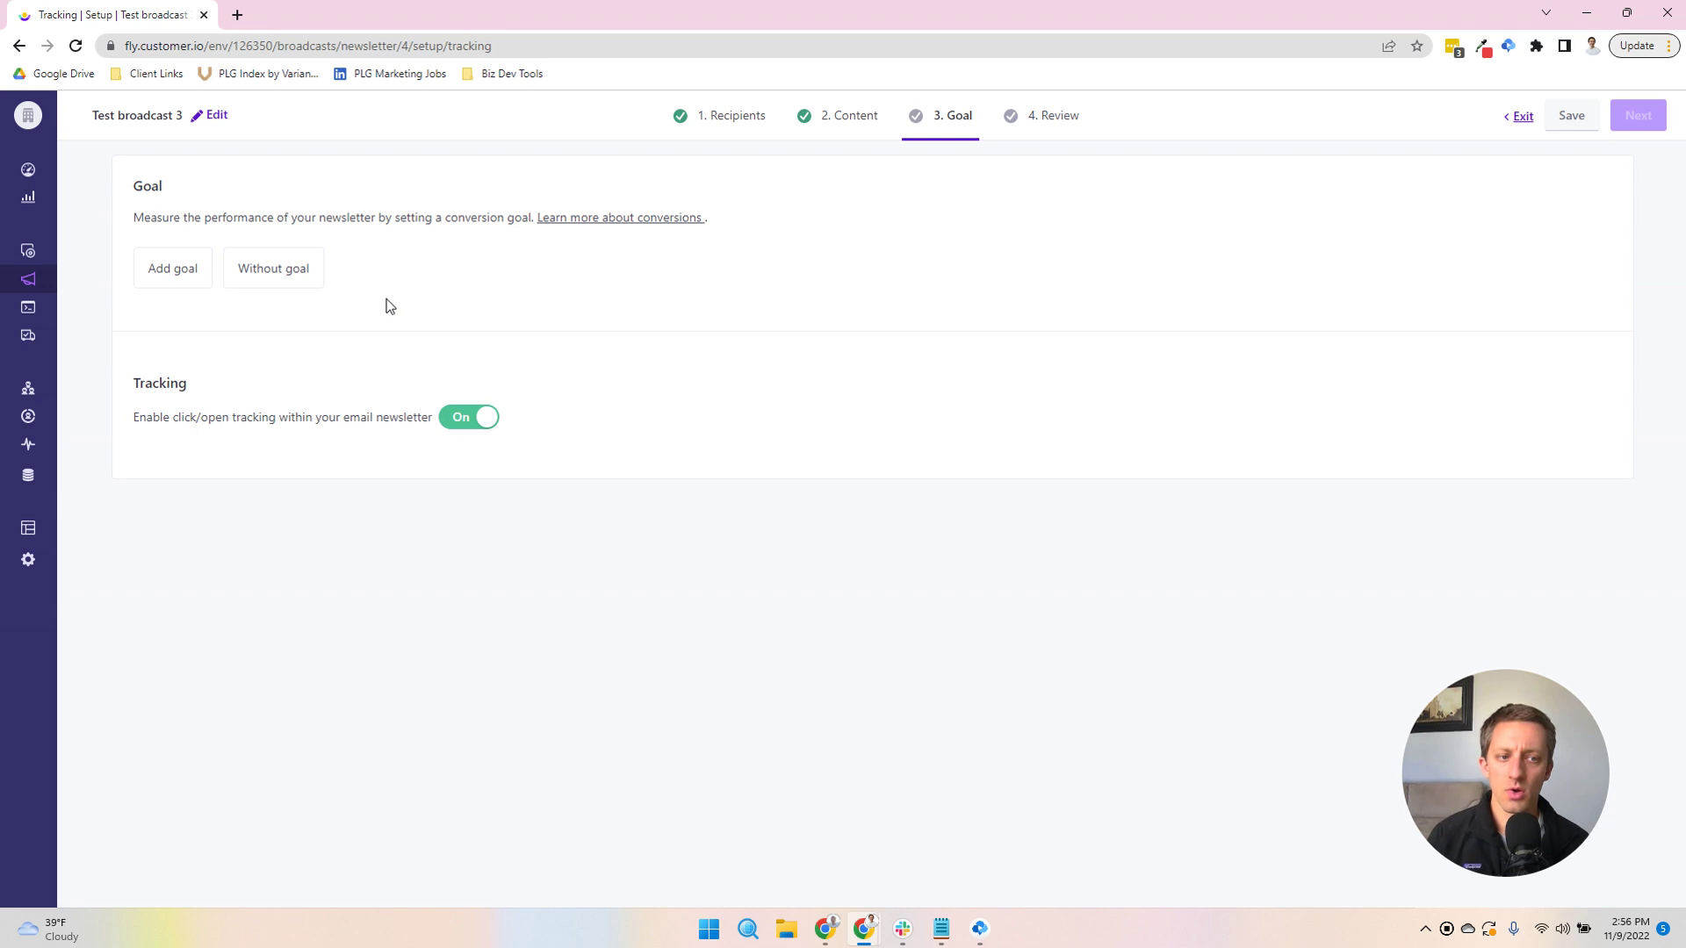
click(167, 280)
click(322, 370)
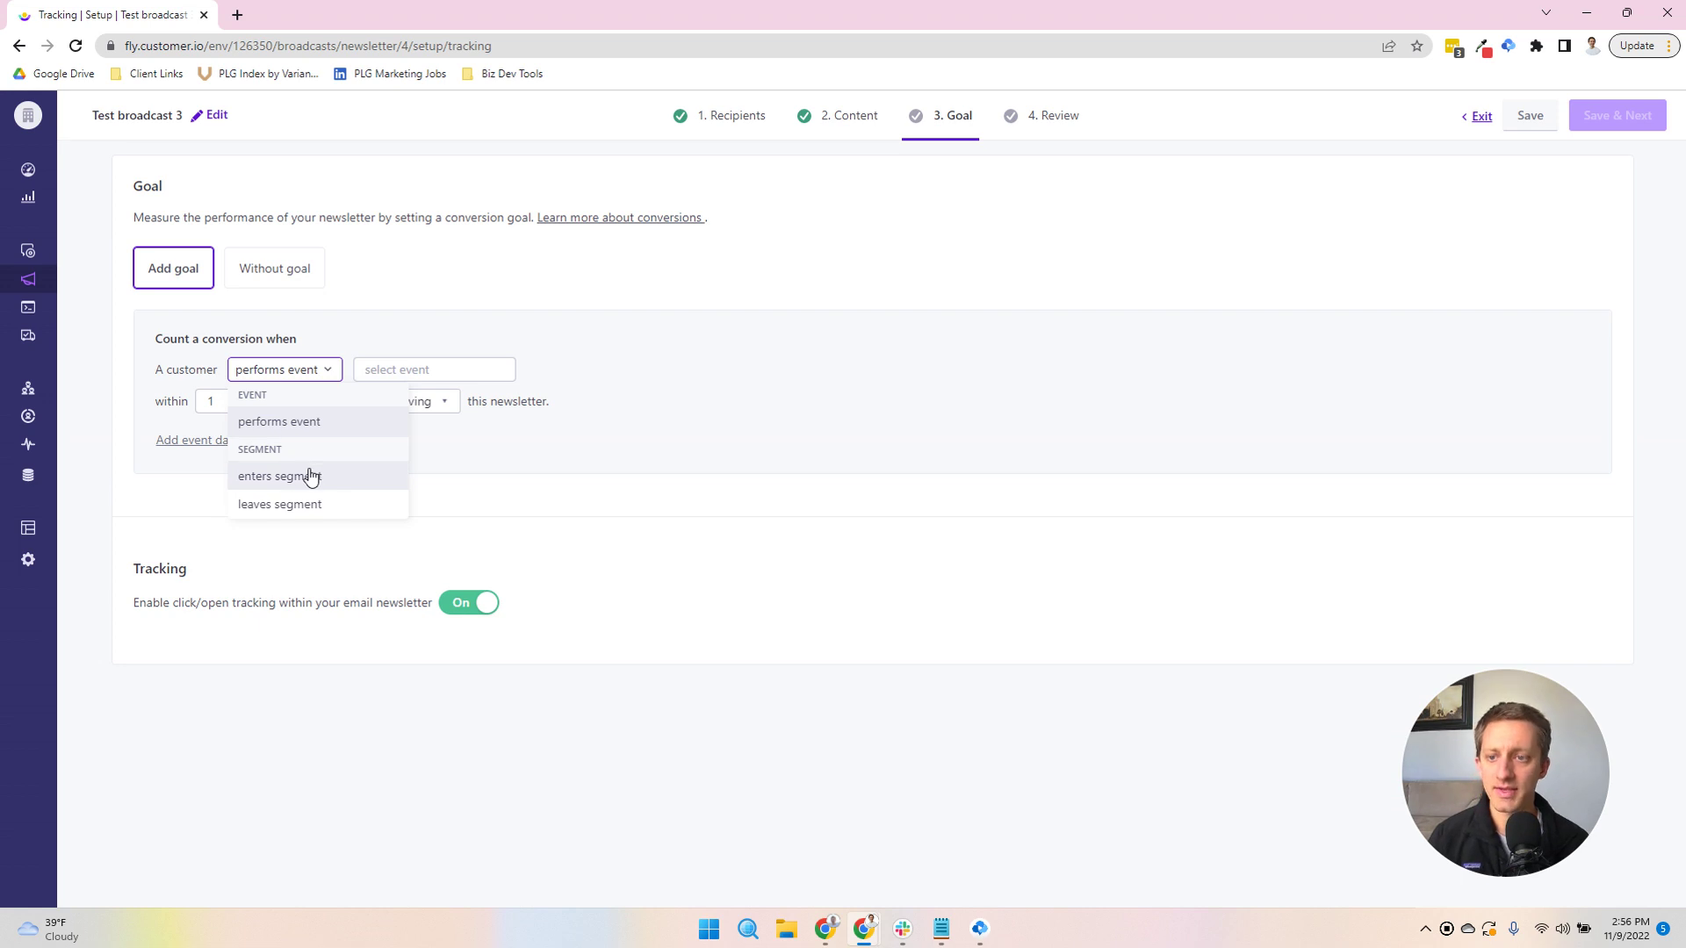
click(310, 476)
click(411, 370)
click(440, 503)
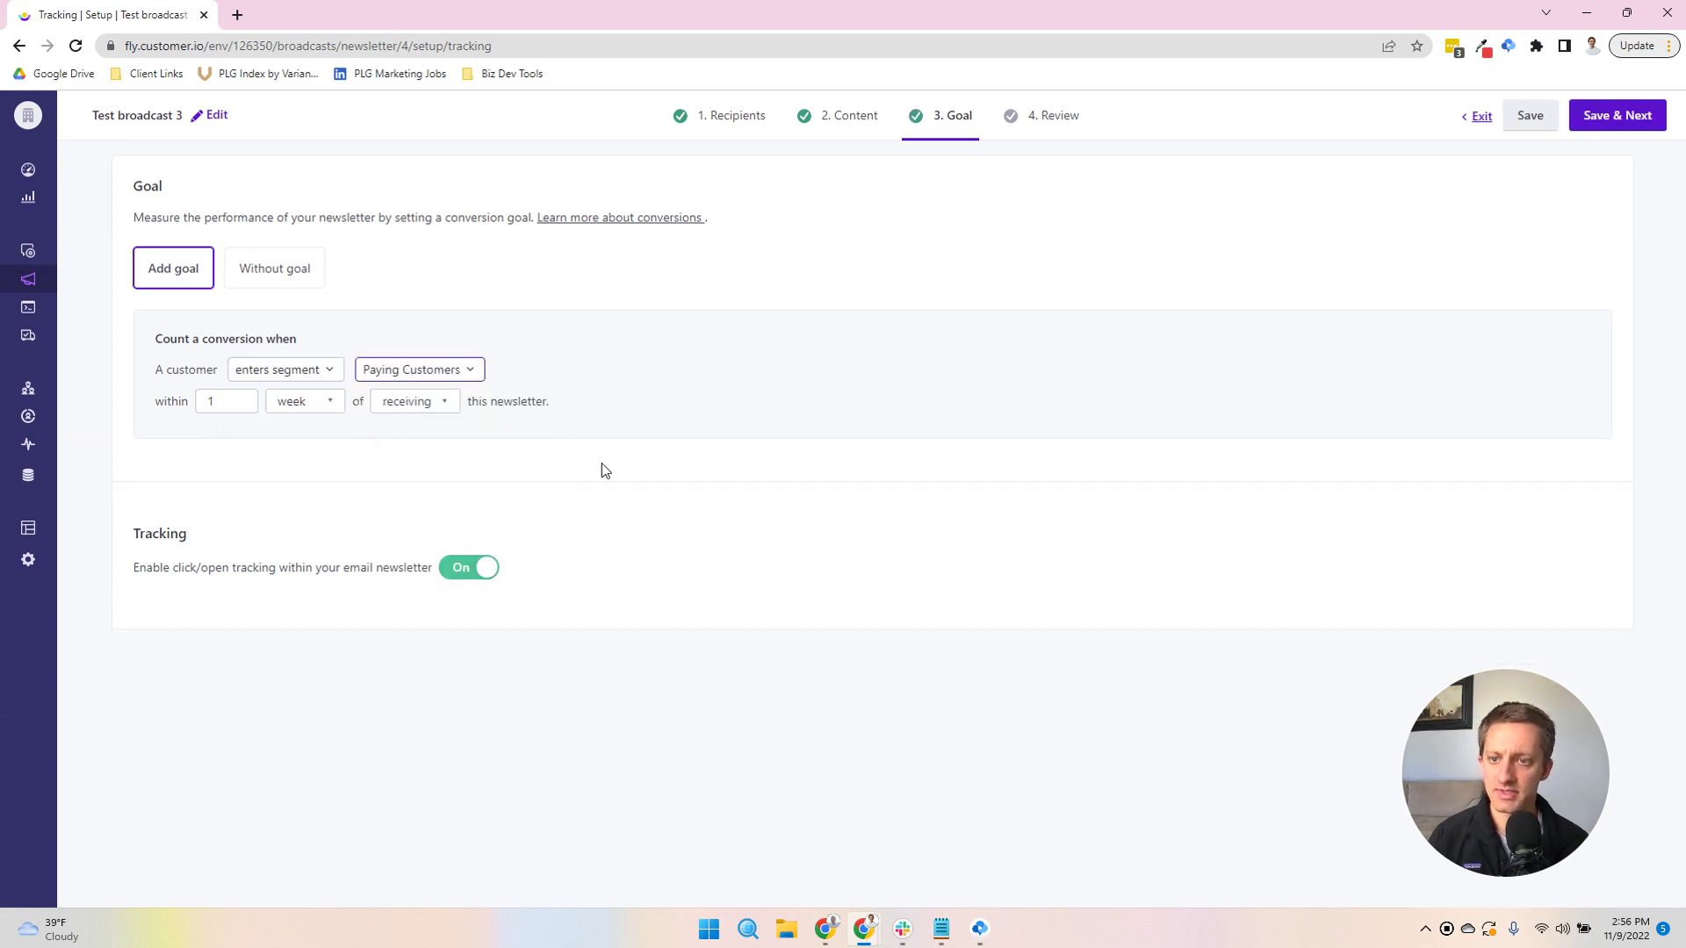
click(408, 402)
click(421, 460)
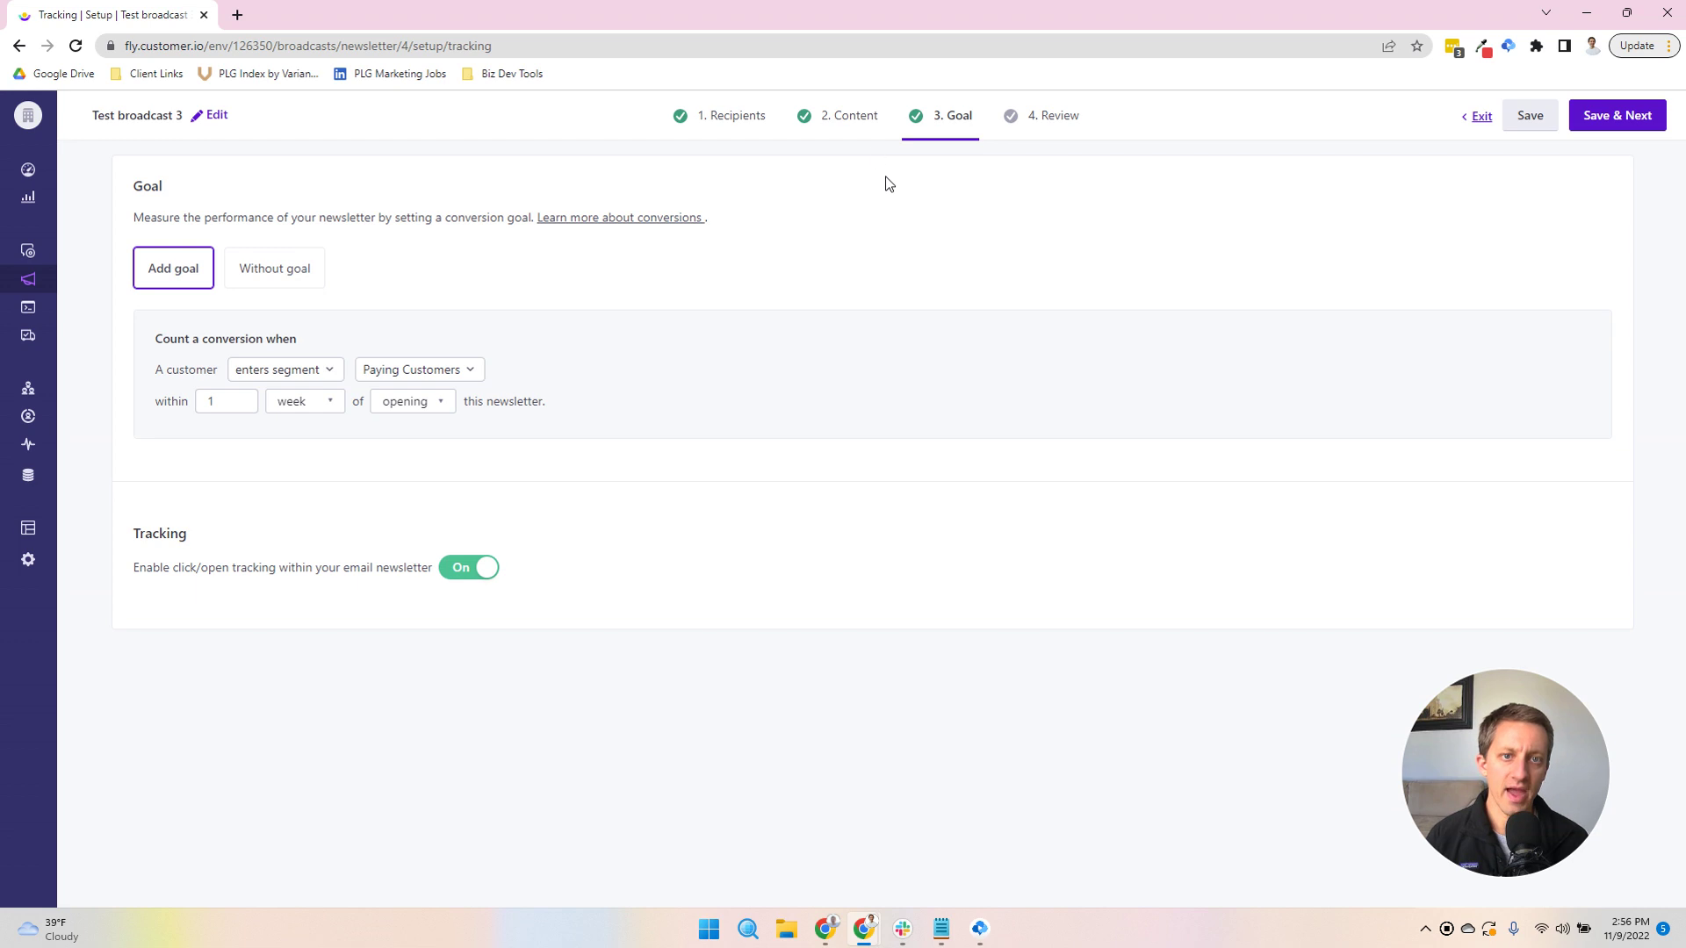
click(1526, 124)
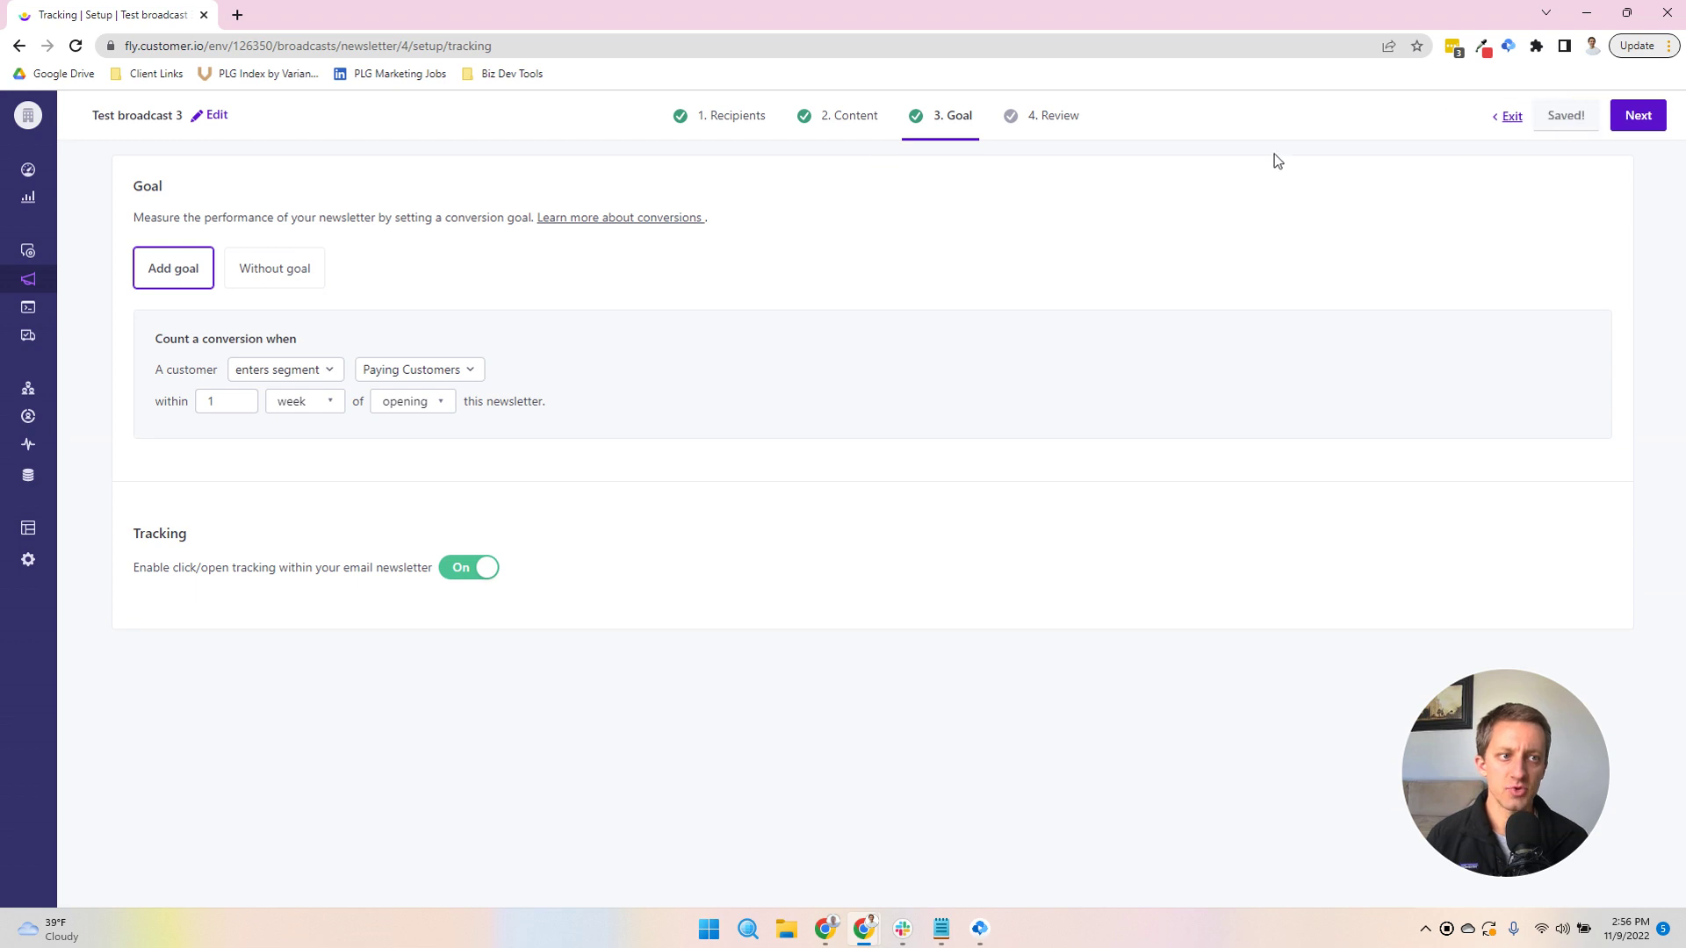
Recheck the winner metric options on the content step, then return to the goal settings
click(863, 121)
click(970, 410)
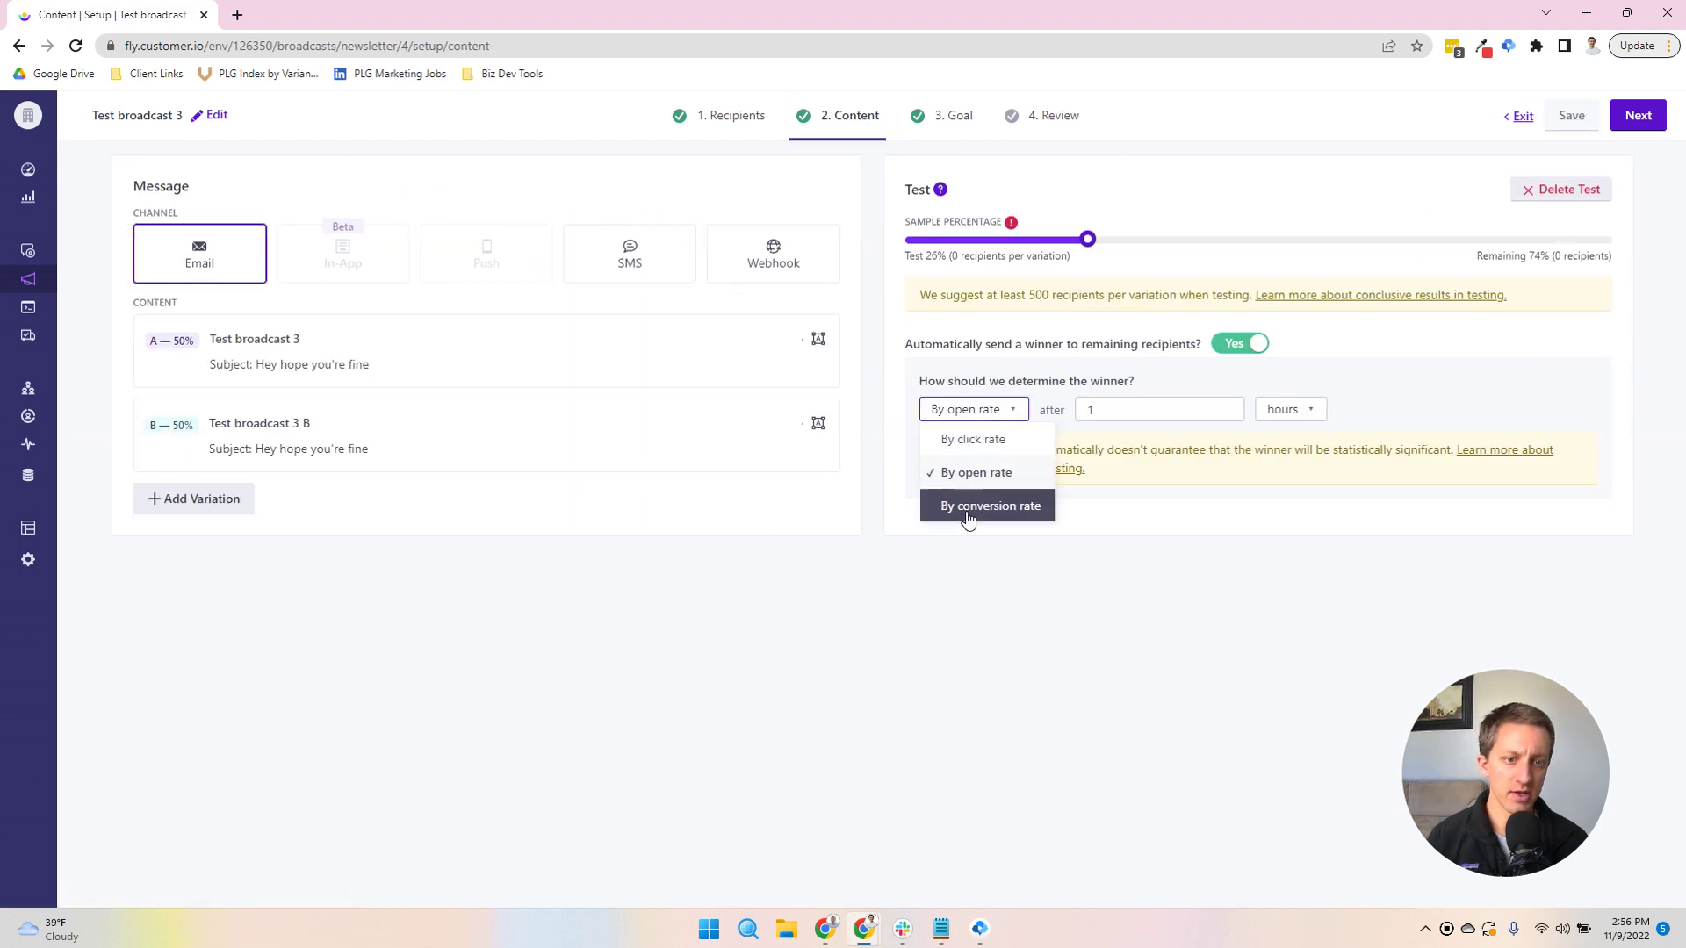
click(955, 122)
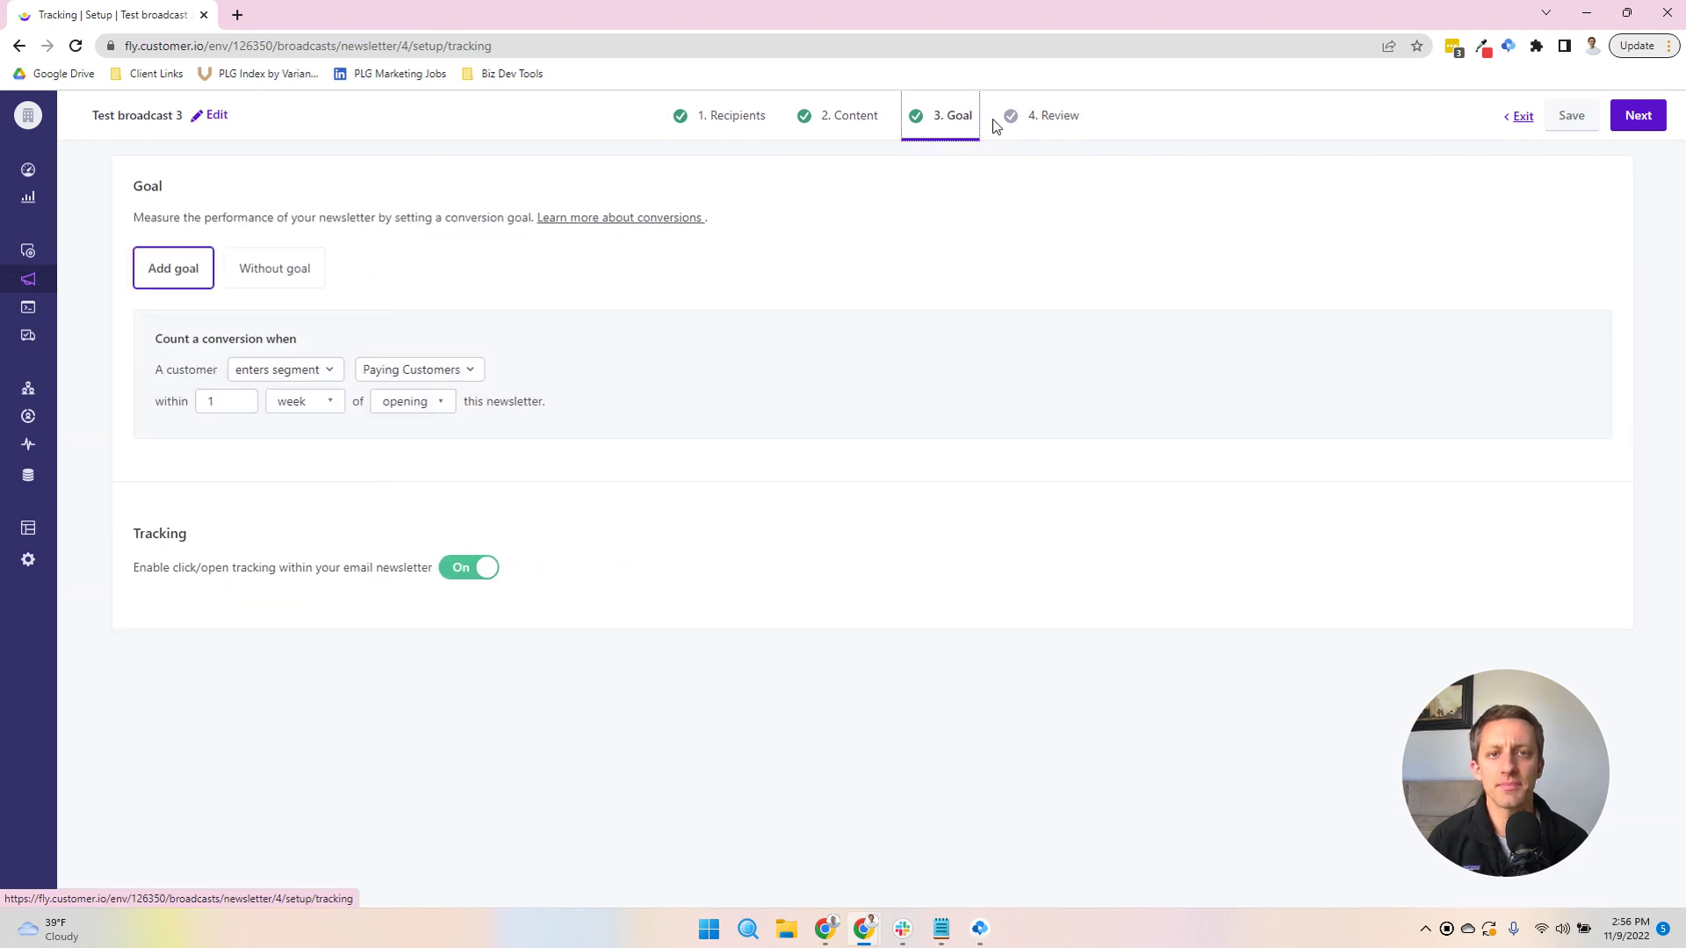
Go to the Review step and scroll through the summary of recipients, variations, test settings and conversion goal
click(1060, 120)
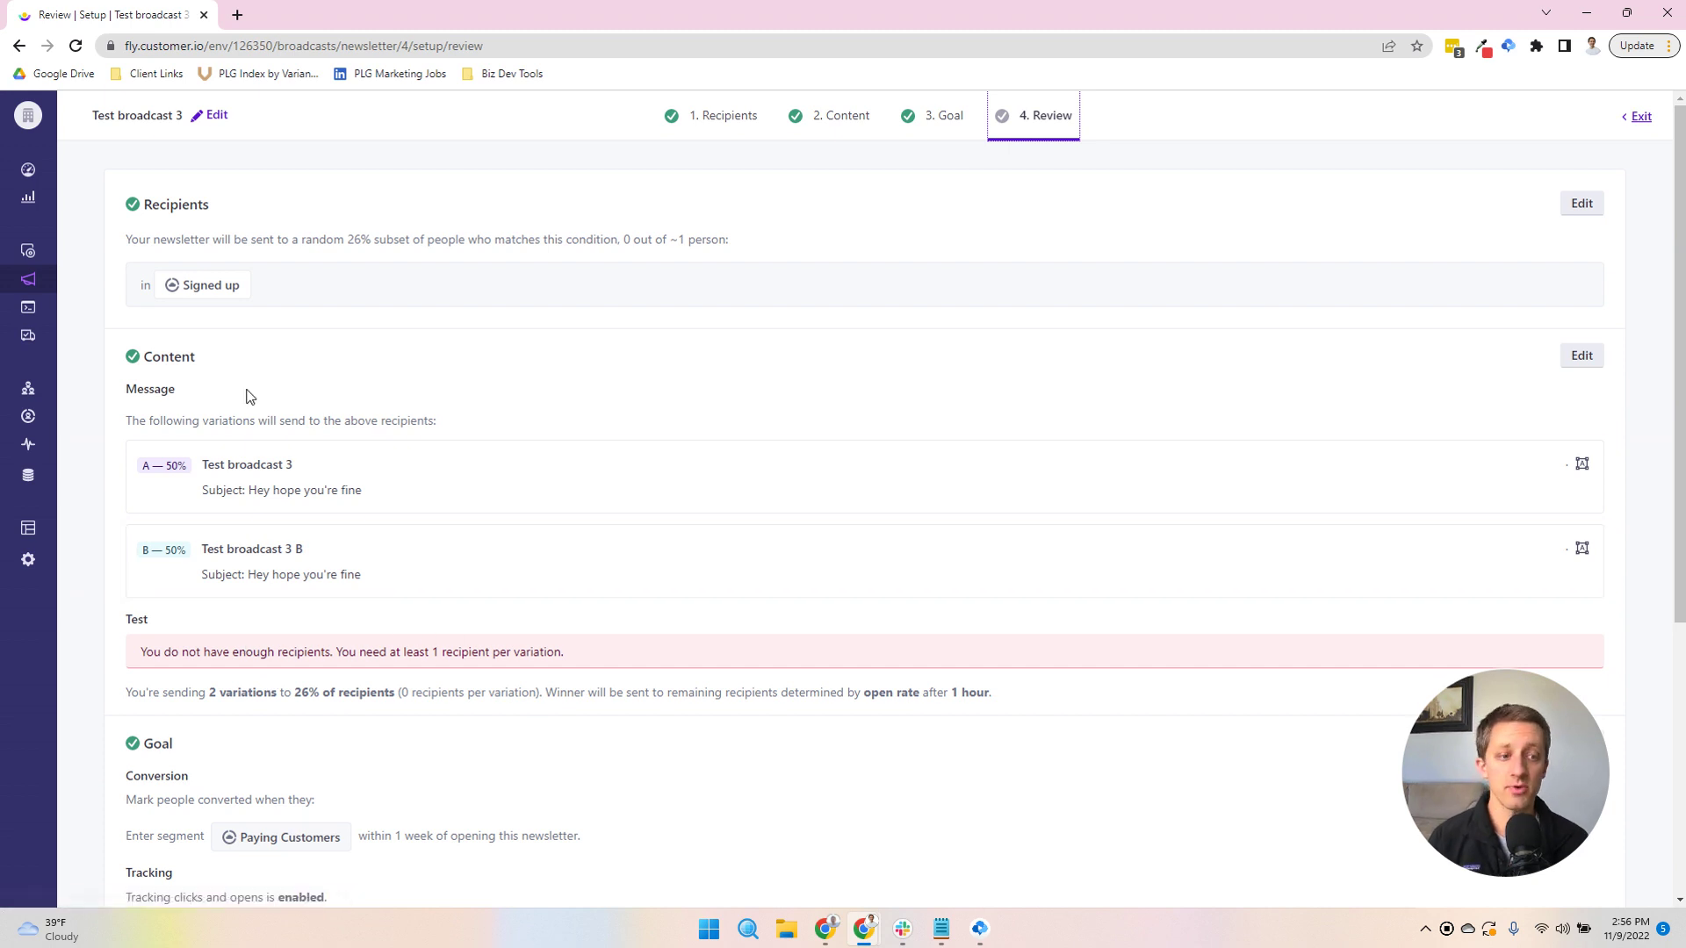
scroll(246, 397, down, 5)
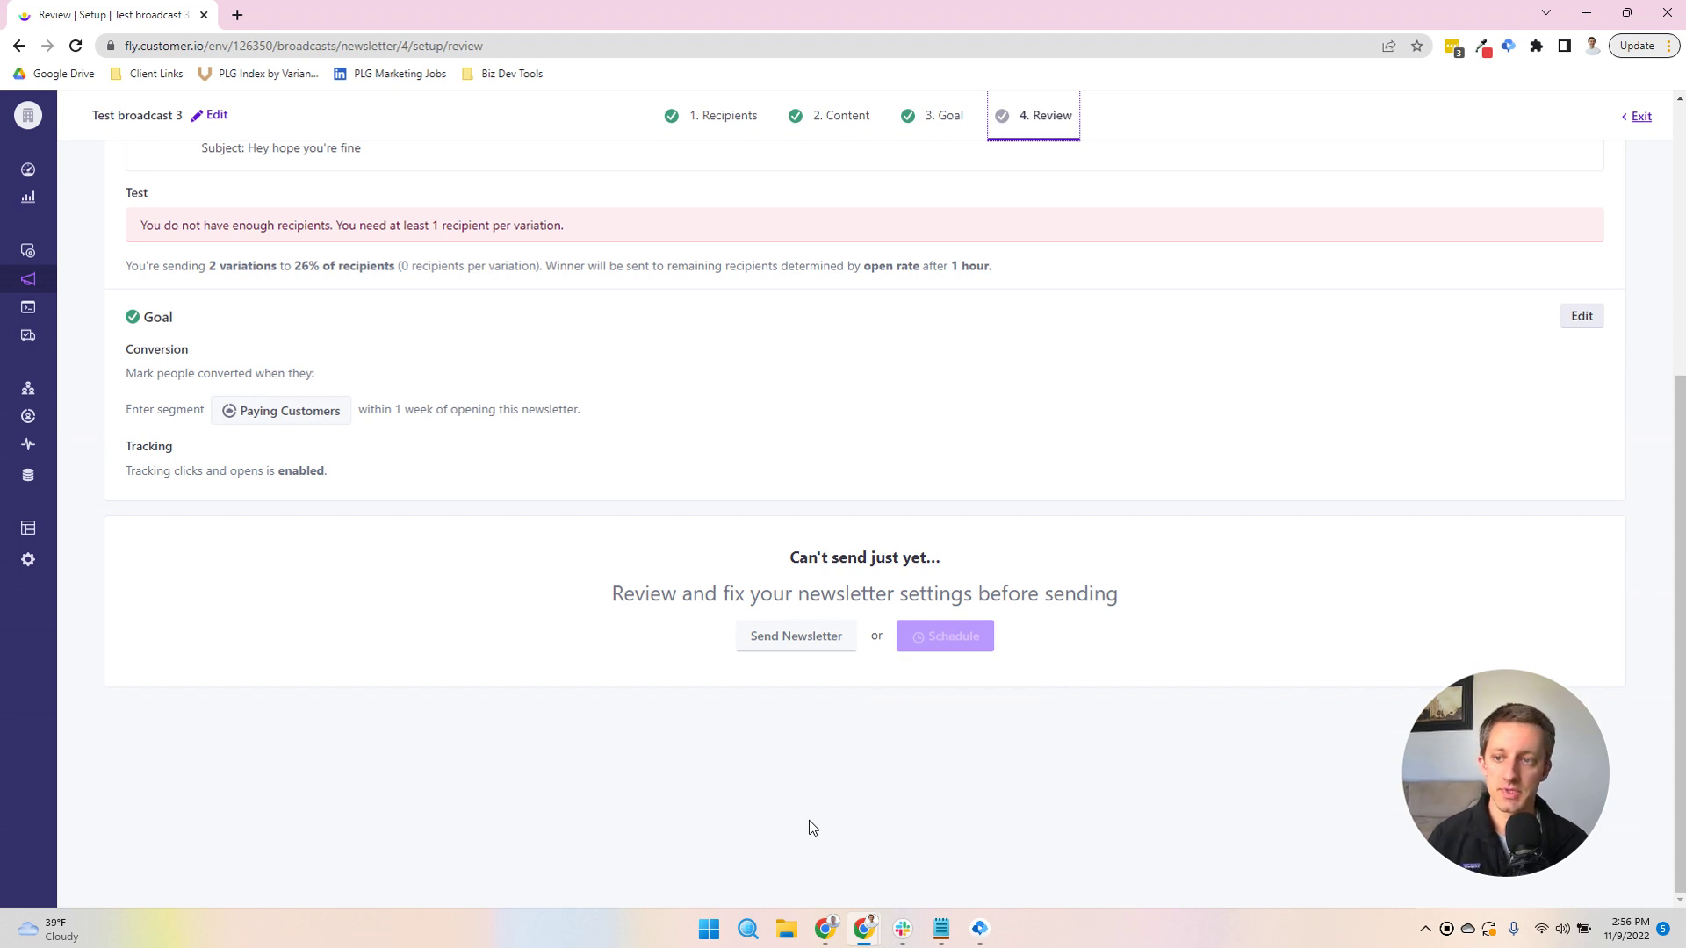
scroll(723, 779, up, 5)
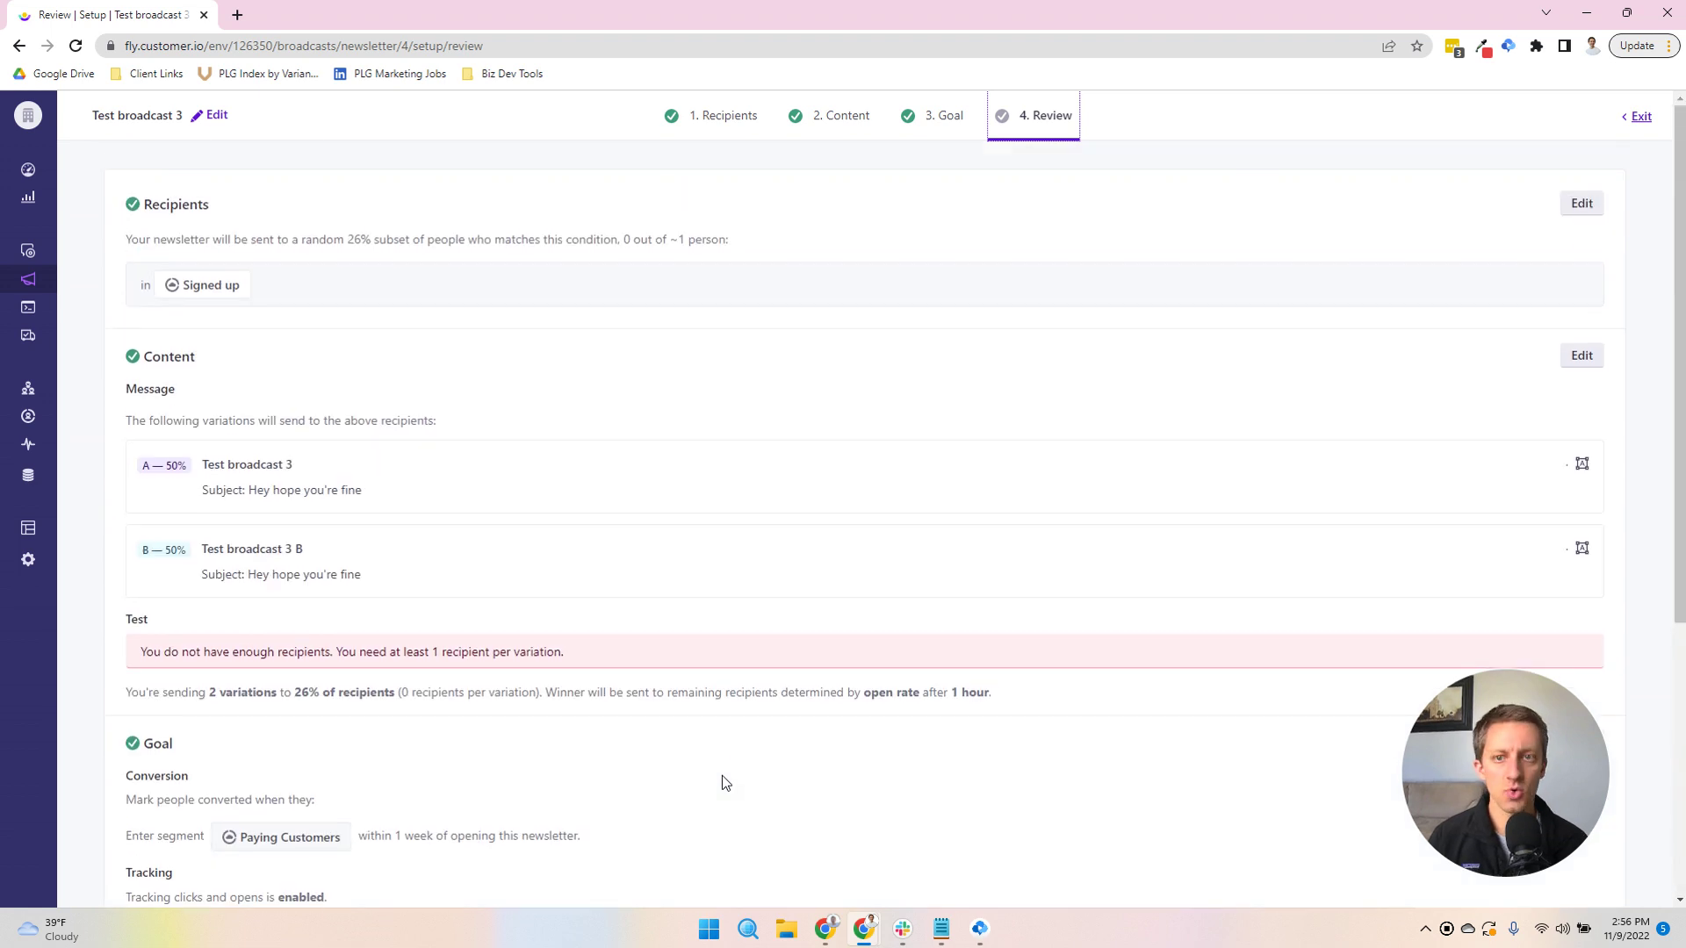